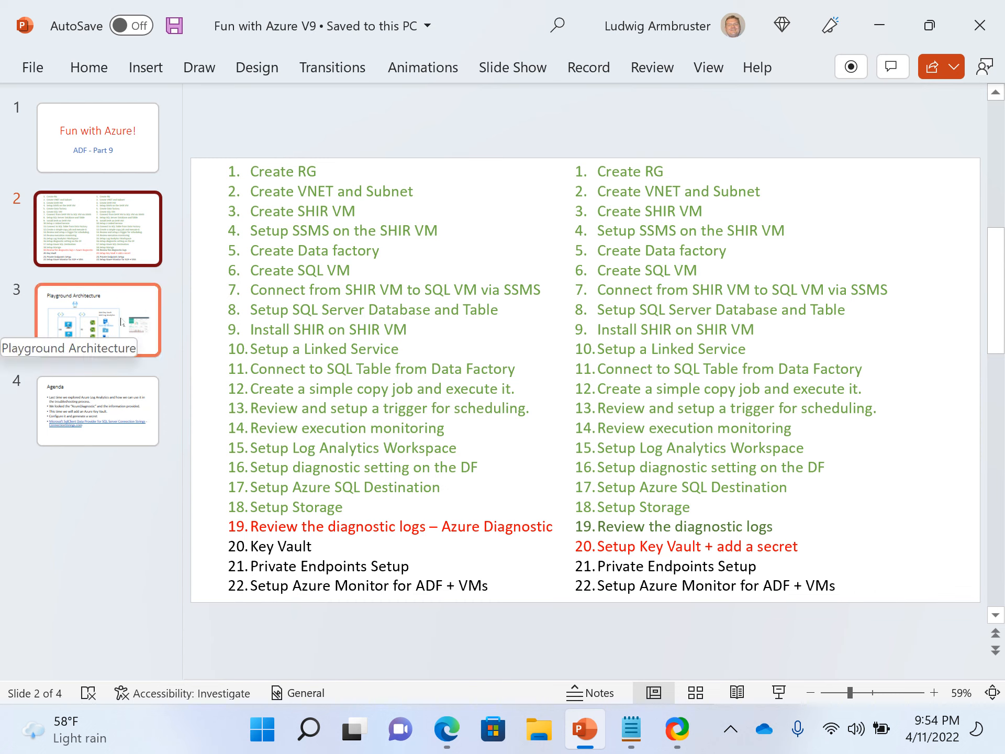
Review the agenda, playground architecture and task list slides of the presentation.
{"action": "left_click", "coordinate": [122, 321]}
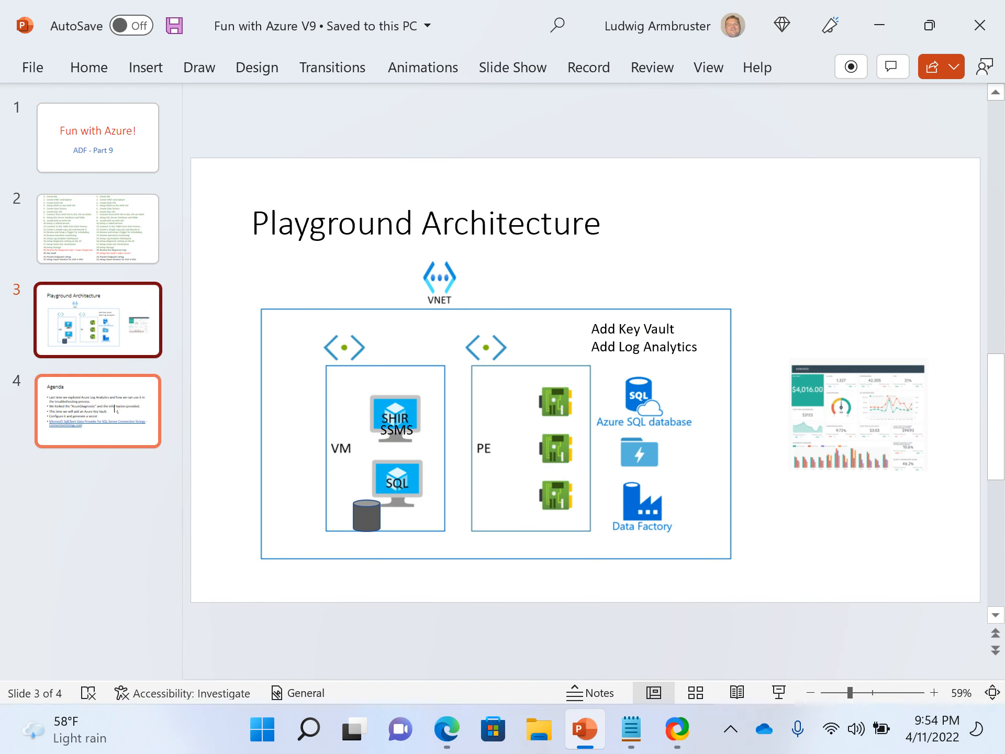
{"action": "left_click", "coordinate": [115, 408]}
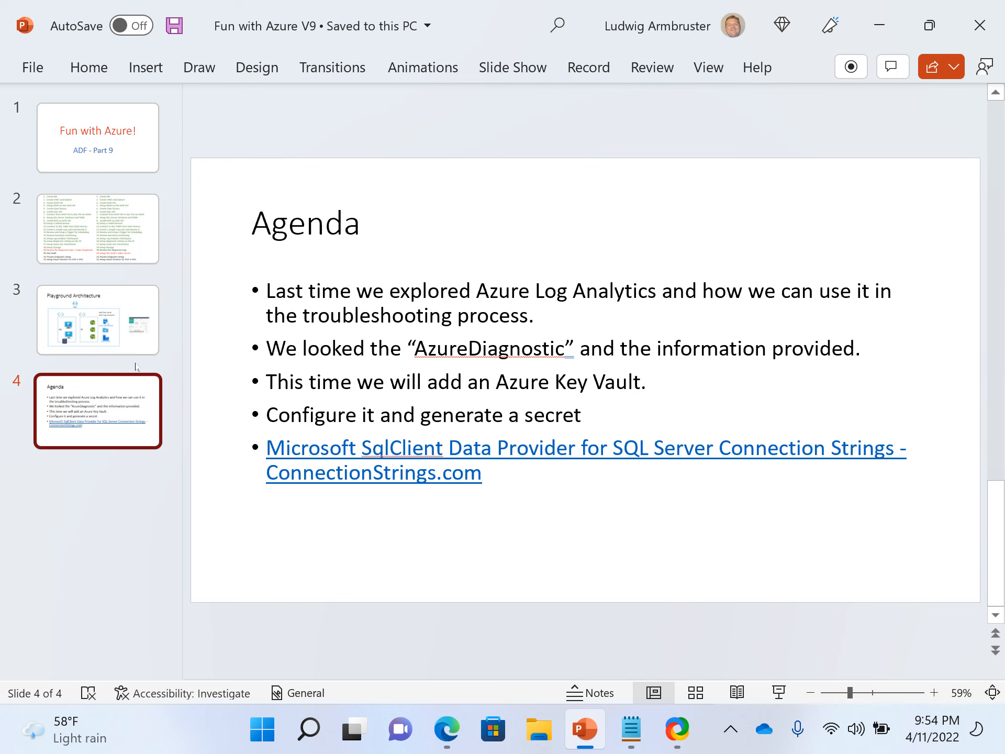
{"action": "left_click", "coordinate": [105, 230]}
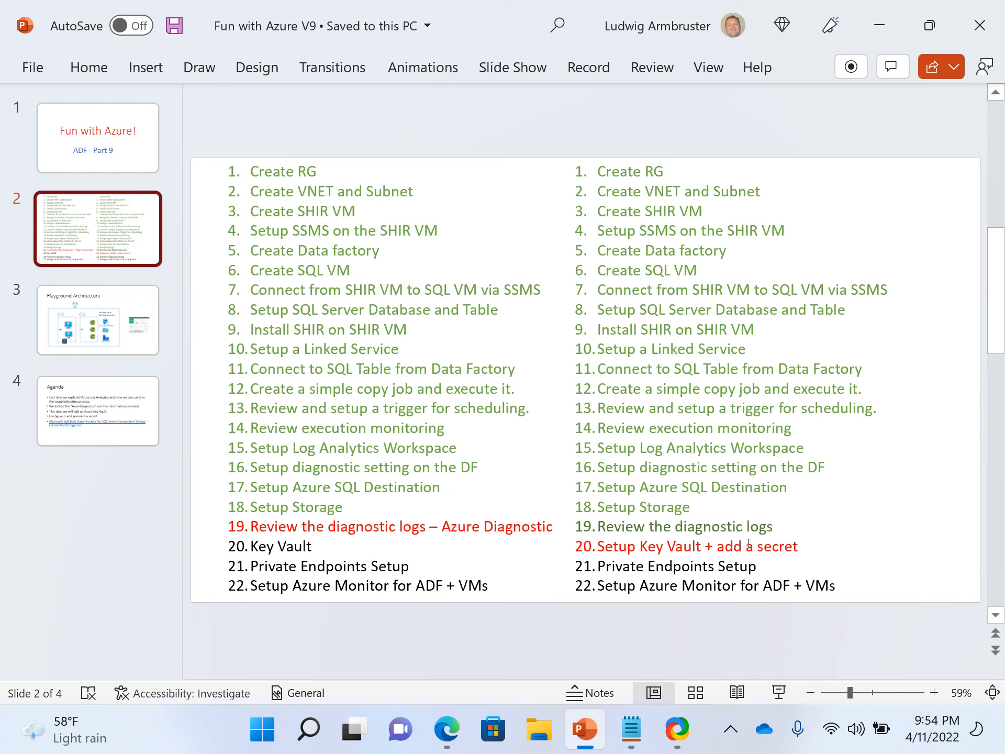
{"action": "left_click", "coordinate": [731, 729]}
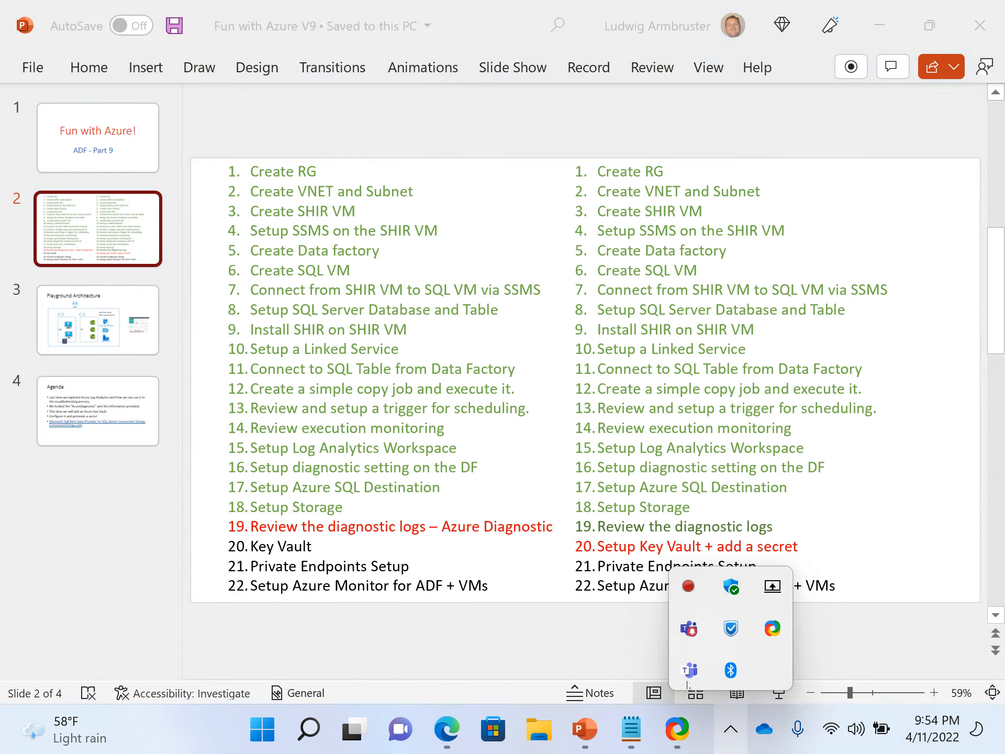
{"action": "left_click", "coordinate": [574, 630]}
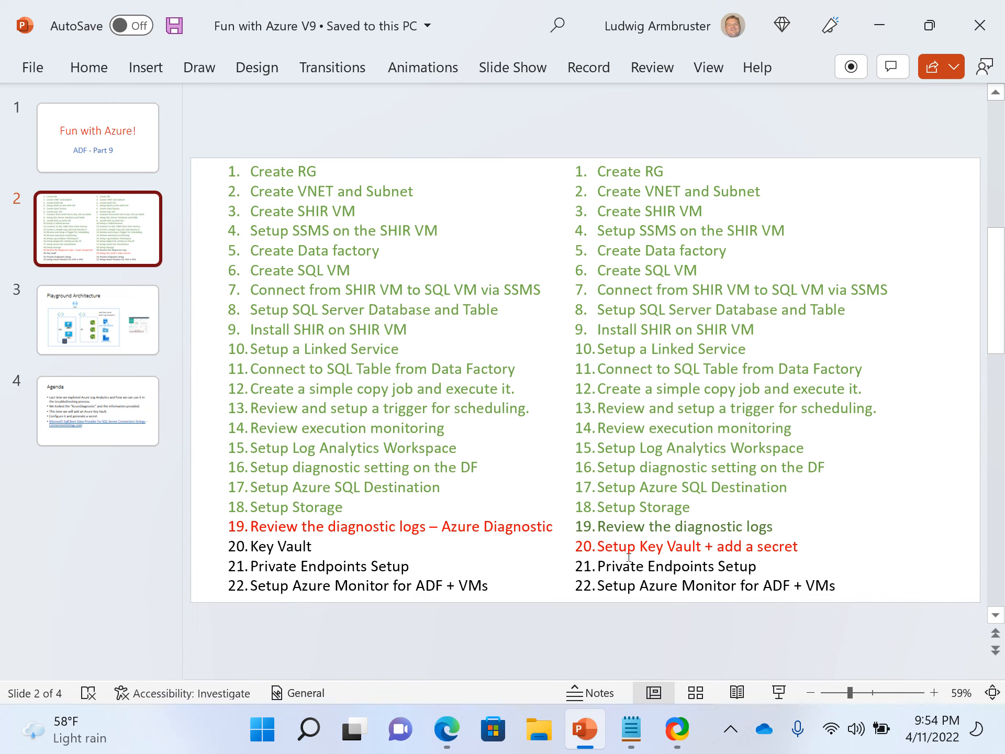
{"action": "left_click", "coordinate": [129, 350]}
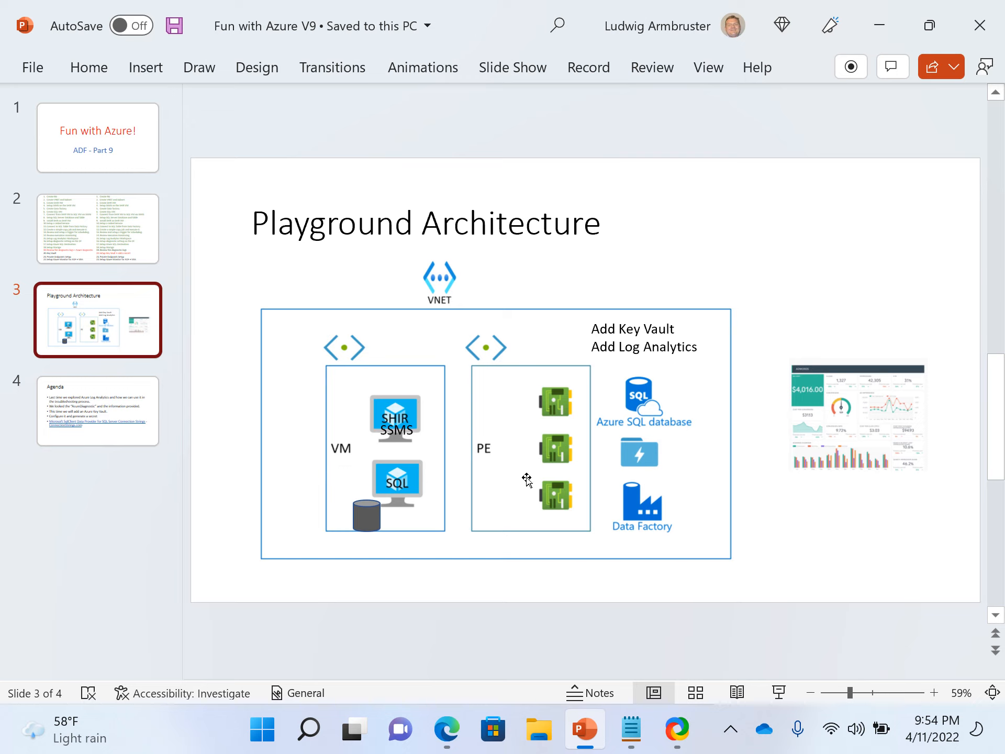
{"action": "left_click", "coordinate": [136, 242]}
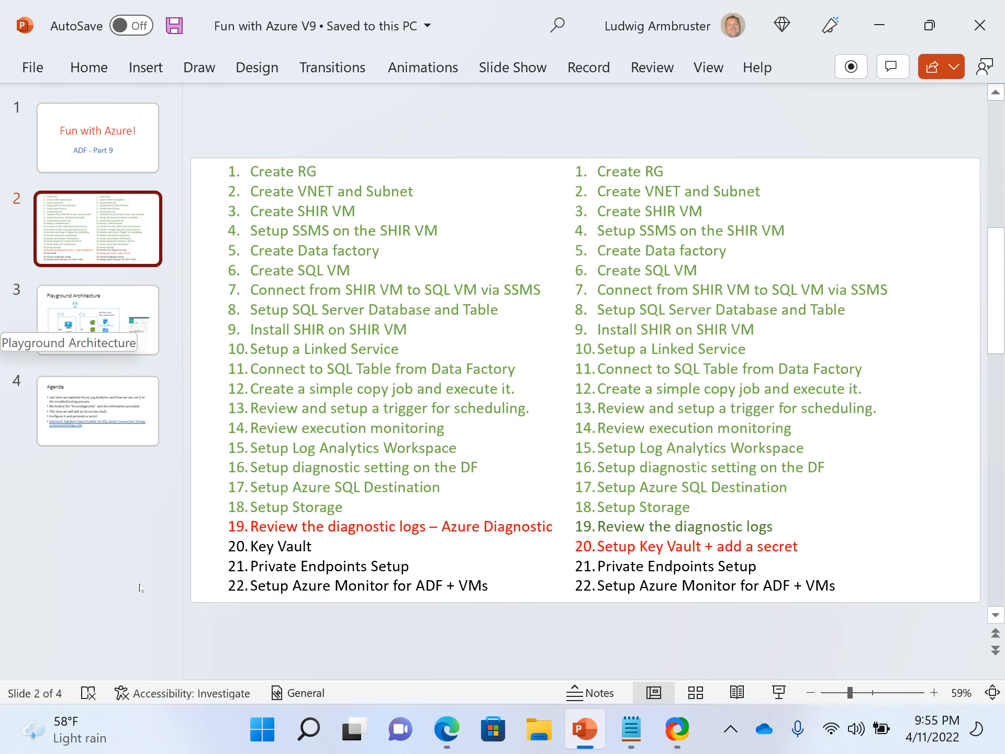
Switch to the browser and check the Data Factory linked services tab before returning to the resource group.
{"action": "left_click", "coordinate": [448, 730]}
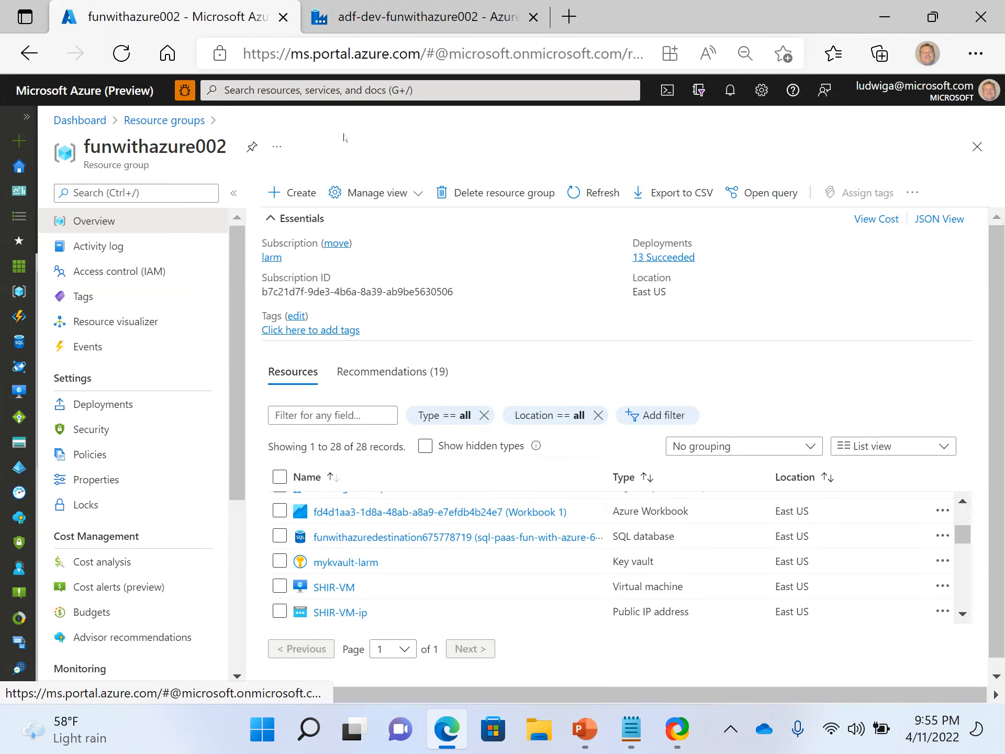
{"action": "left_click", "coordinate": [358, 28]}
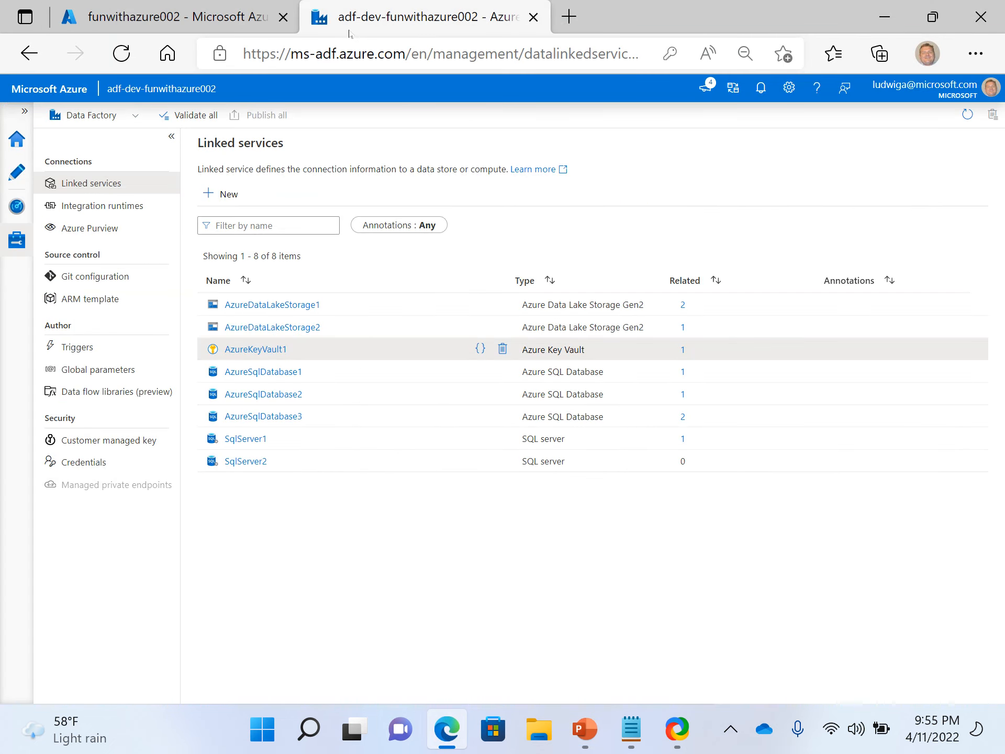
{"action": "left_click", "coordinate": [202, 27]}
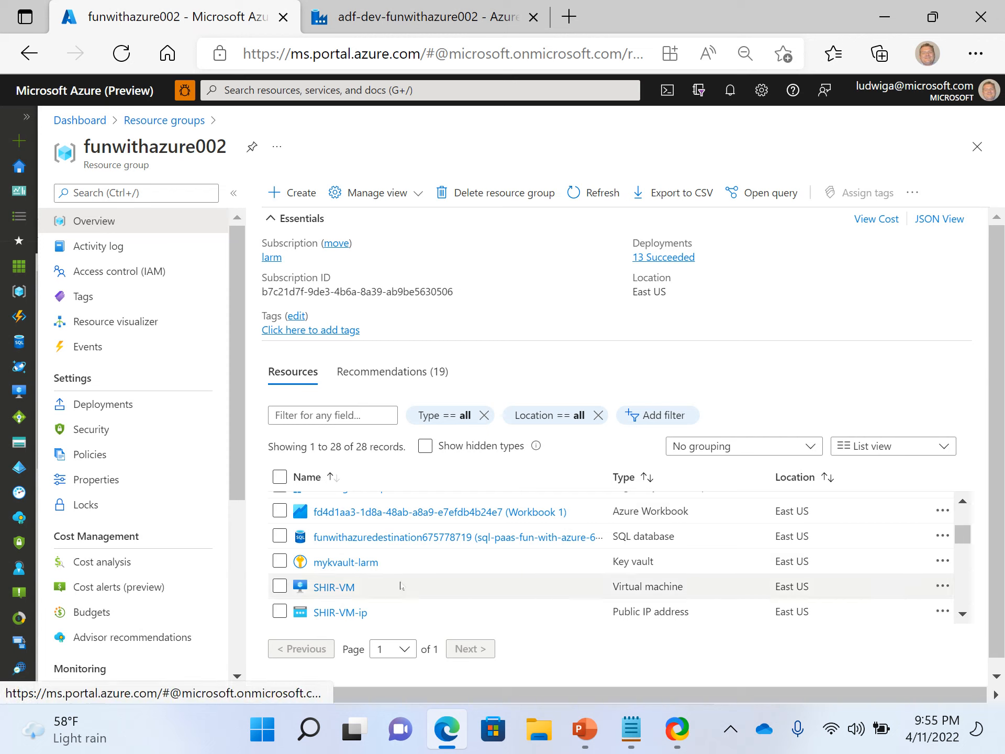
Search the marketplace for Key Vault from the funwithazure002 resource group and start creating one with the Key Vault plan.
{"action": "mouse_move", "coordinate": [350, 565]}
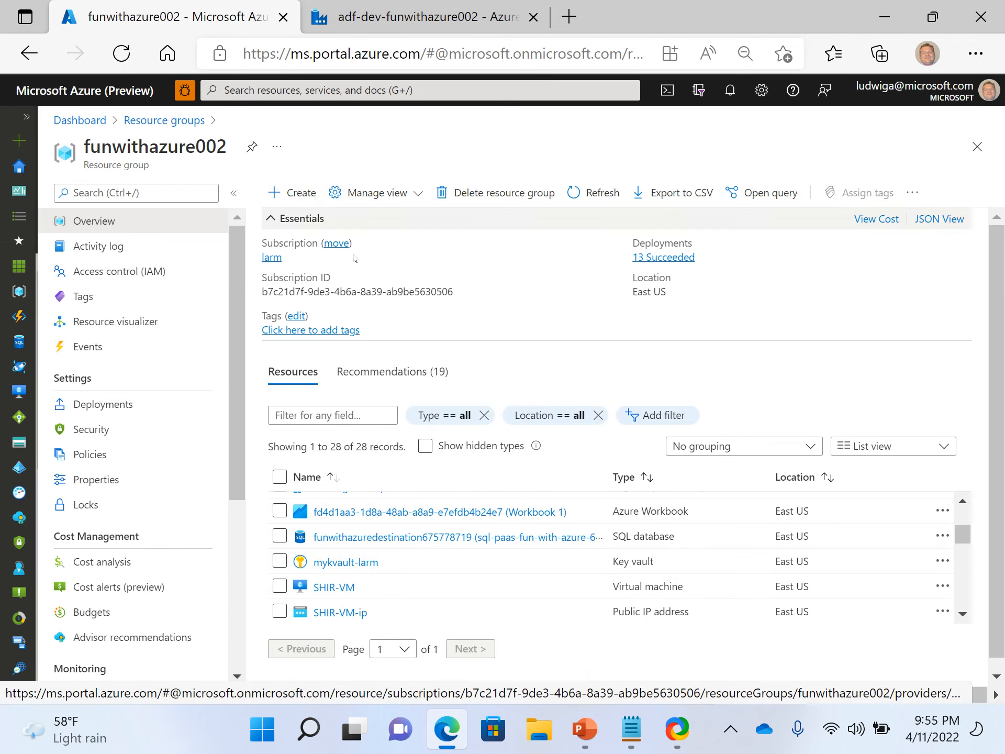
{"action": "left_click", "coordinate": [286, 200]}
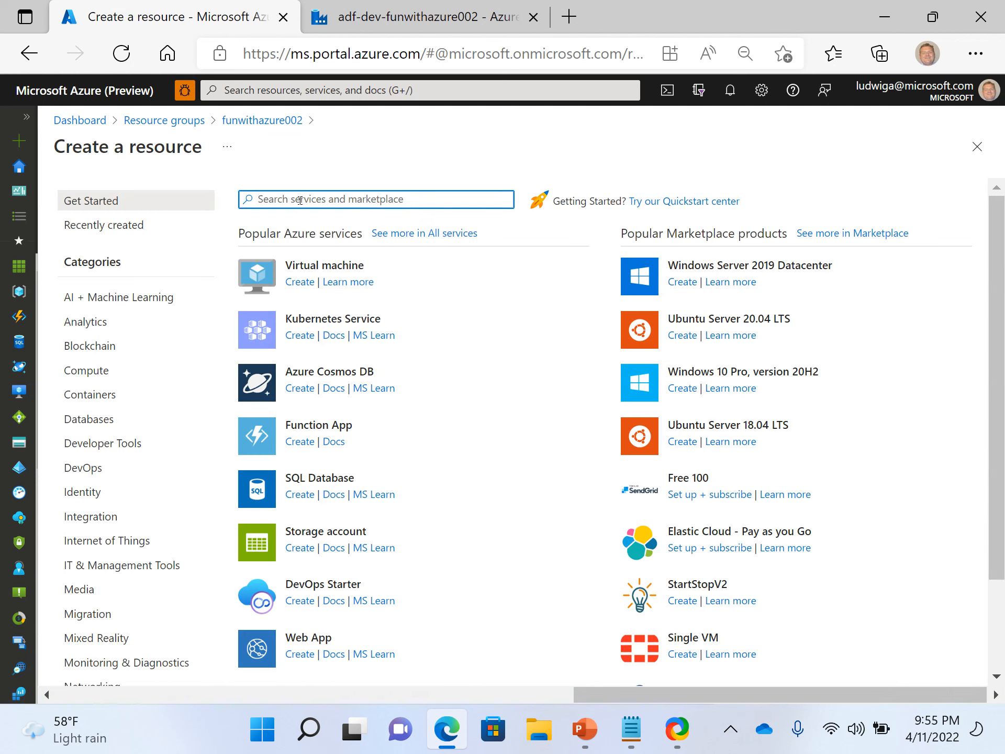
{"action": "type", "text": "Azure"}
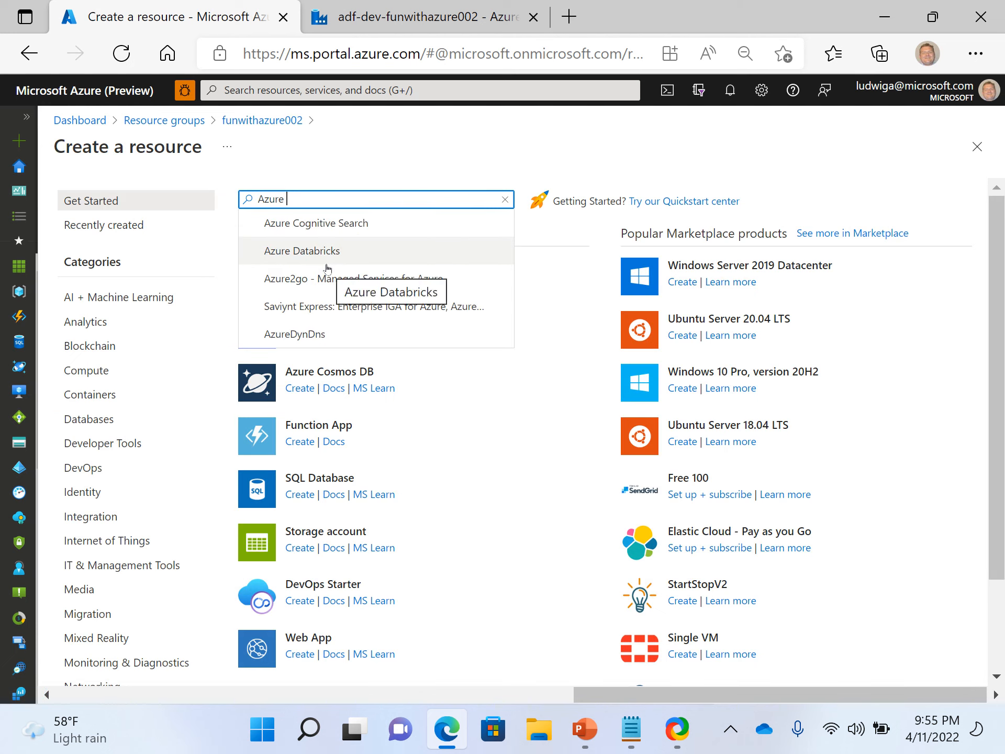
{"action": "type", "text": " Ke"}
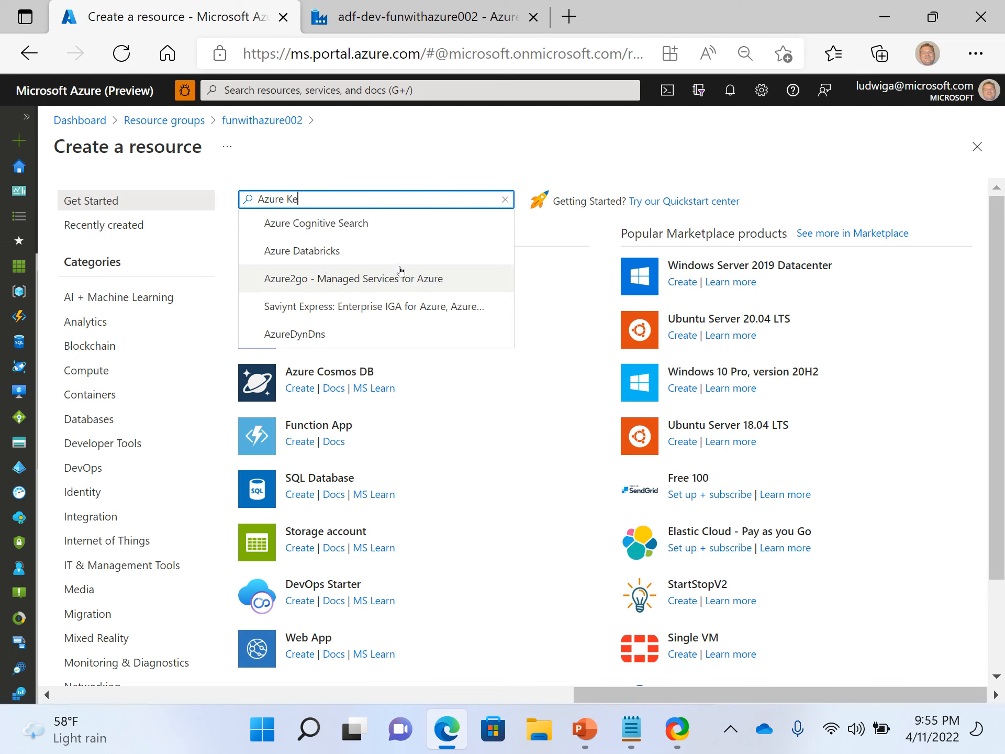
{"action": "type", "text": "y Va"}
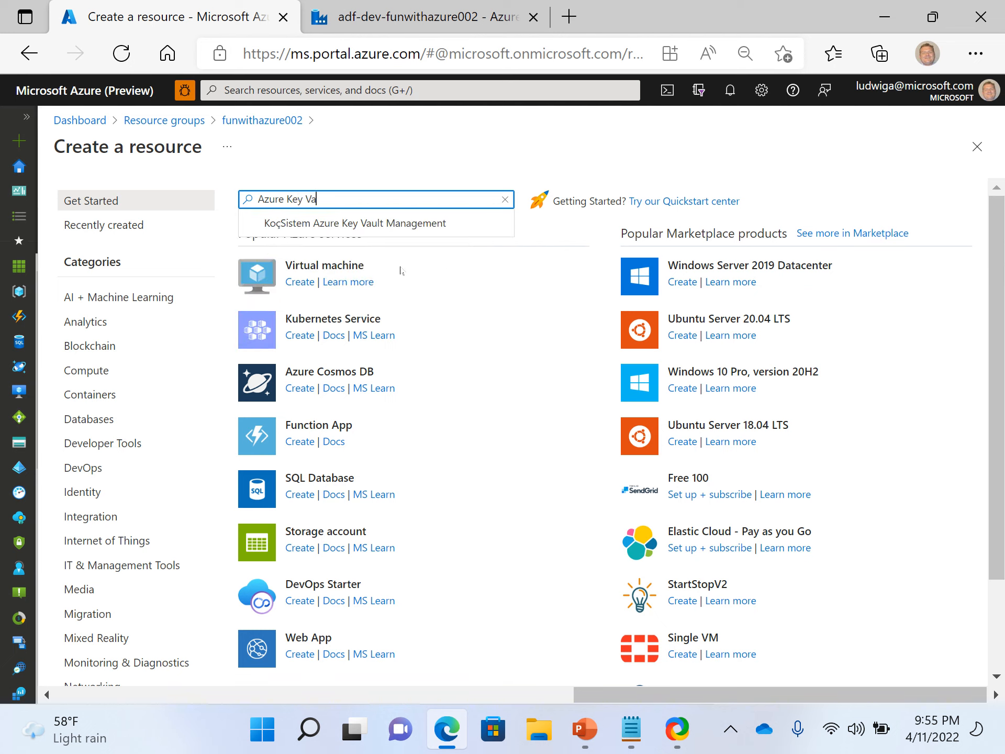
{"action": "double_click", "coordinate": [272, 200]}
{"action": "key", "text": "BackSpace"}
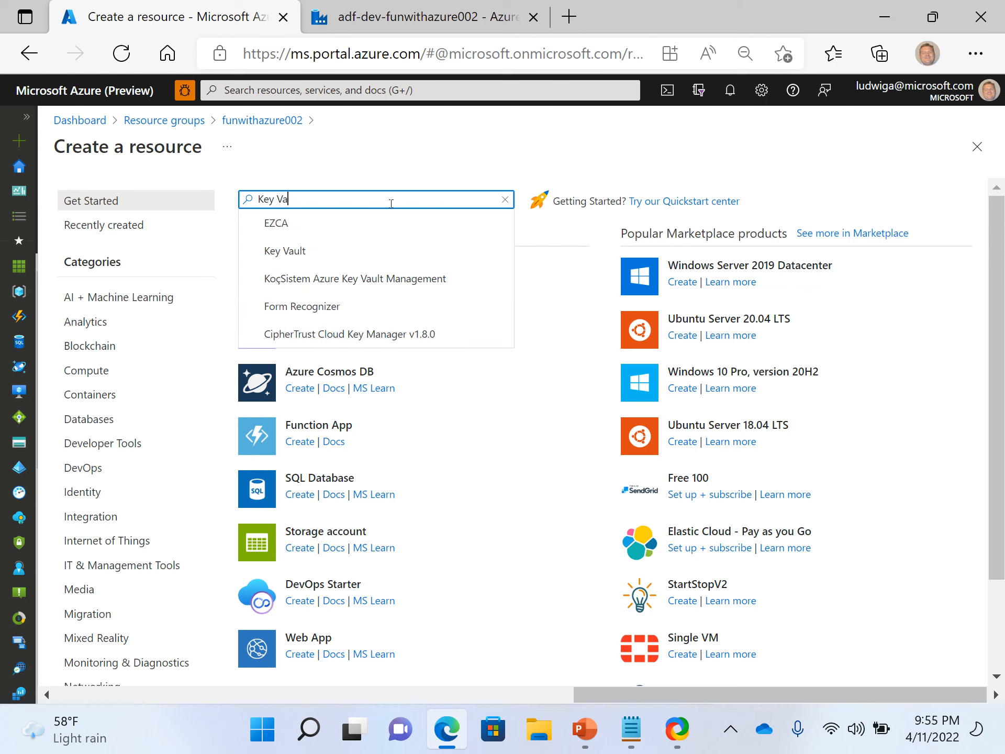
{"action": "left_click", "coordinate": [314, 254]}
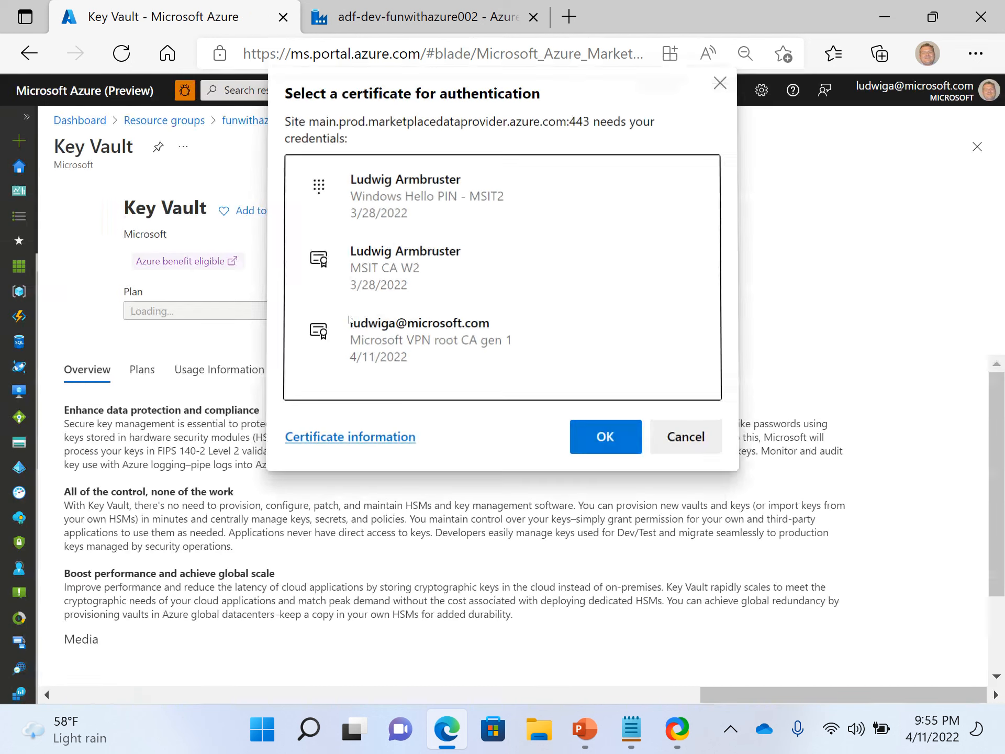
{"action": "left_click", "coordinate": [626, 433]}
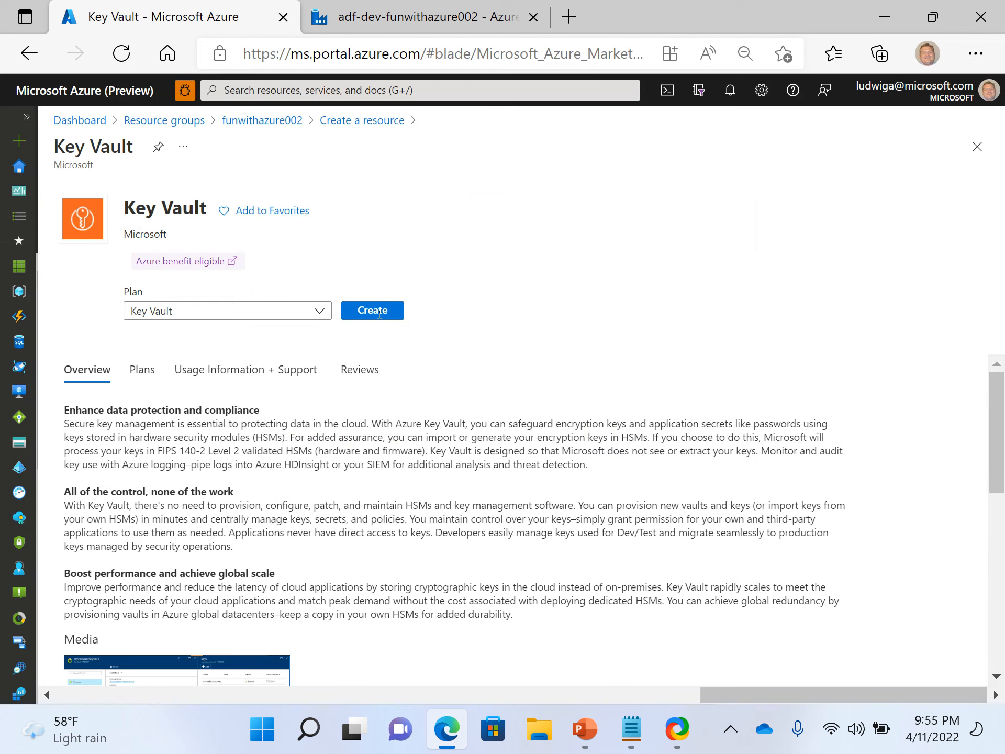
{"action": "left_click", "coordinate": [361, 312]}
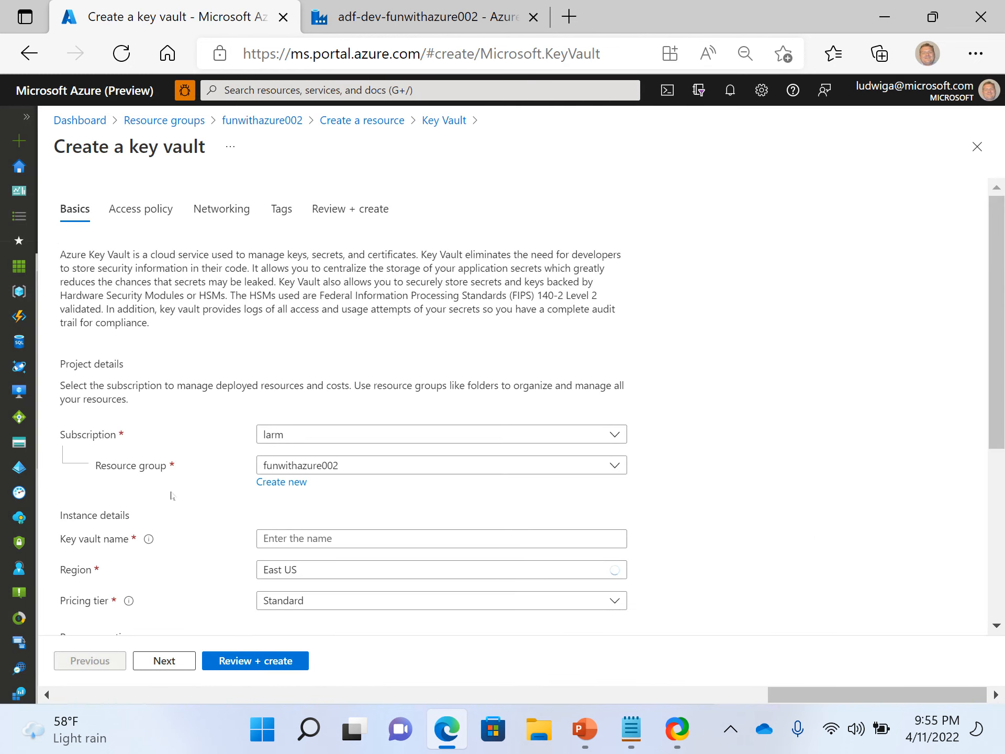
Name the new key vault dev-projecname-sample.
{"action": "scroll", "coordinate": [222, 507], "scroll_direction": "down", "scroll_amount": 1}
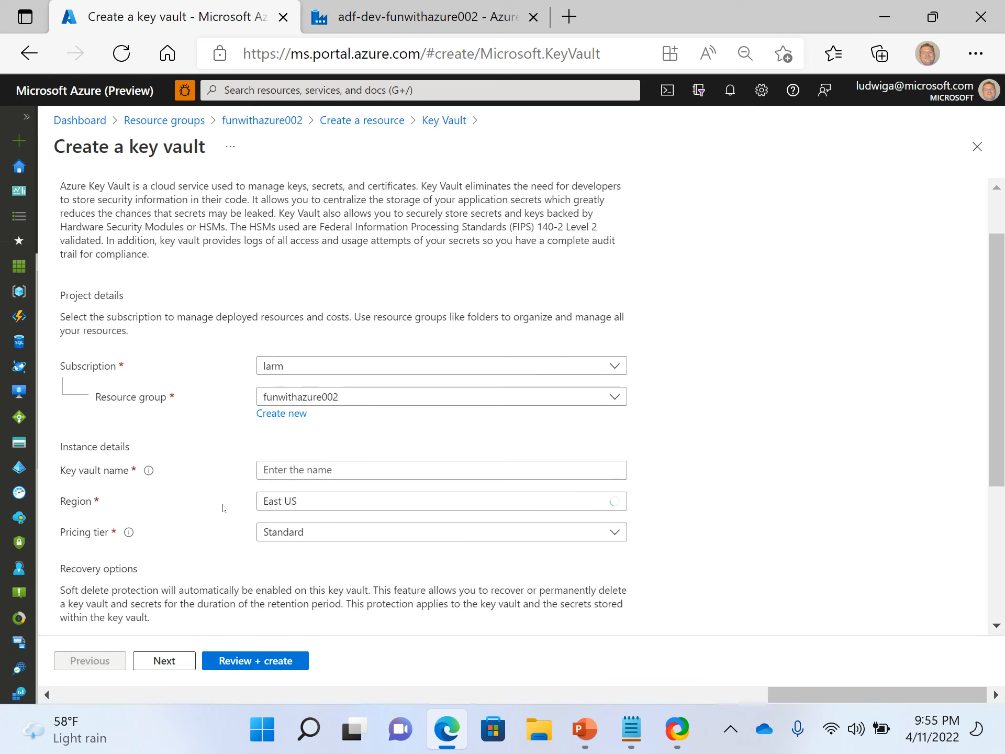
{"action": "scroll", "coordinate": [222, 506], "scroll_direction": "down", "scroll_amount": 1}
{"action": "scroll", "coordinate": [223, 507], "scroll_direction": "down", "scroll_amount": 2}
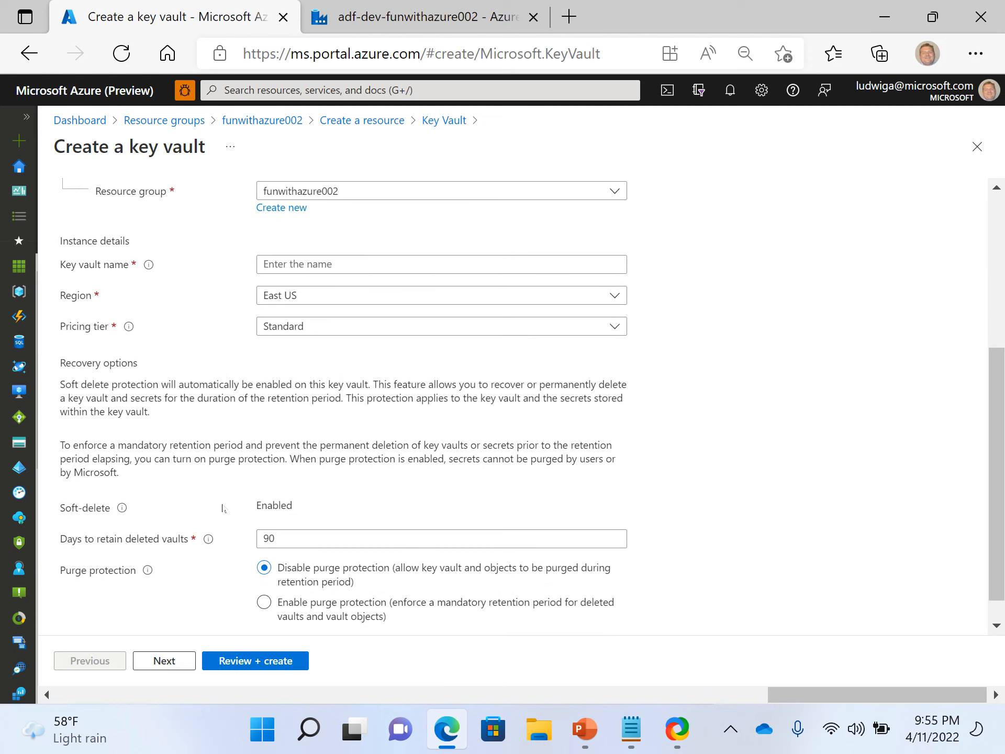
{"action": "scroll", "coordinate": [223, 506], "scroll_direction": "up", "scroll_amount": 3}
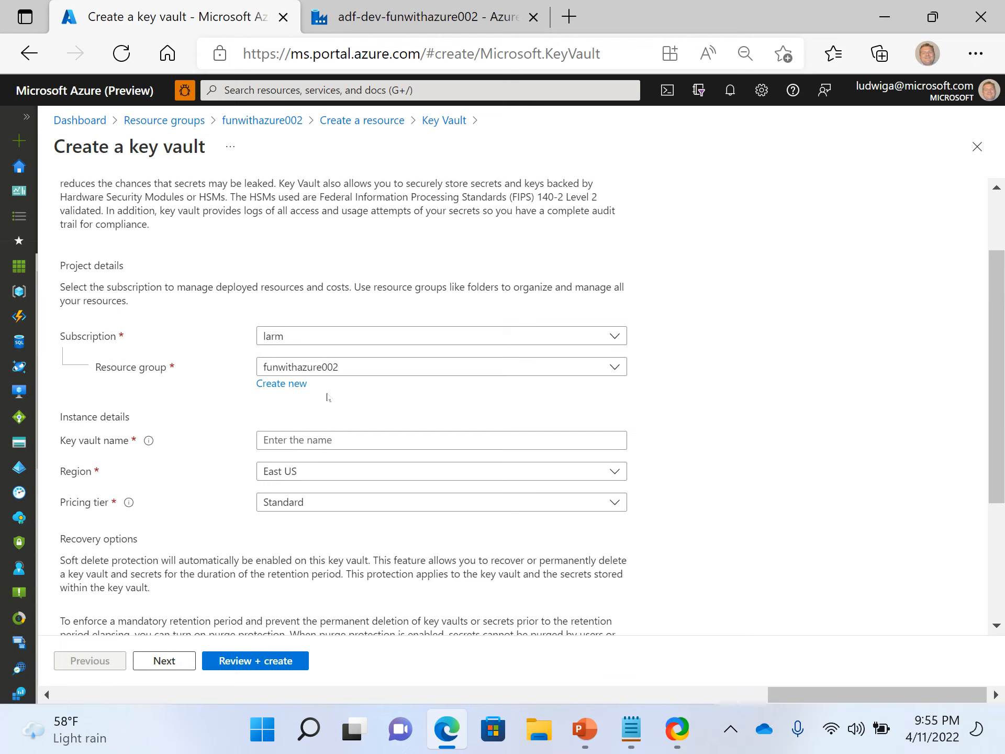
{"action": "scroll", "coordinate": [238, 382], "scroll_direction": "down", "scroll_amount": 1}
{"action": "left_click", "coordinate": [362, 377]}
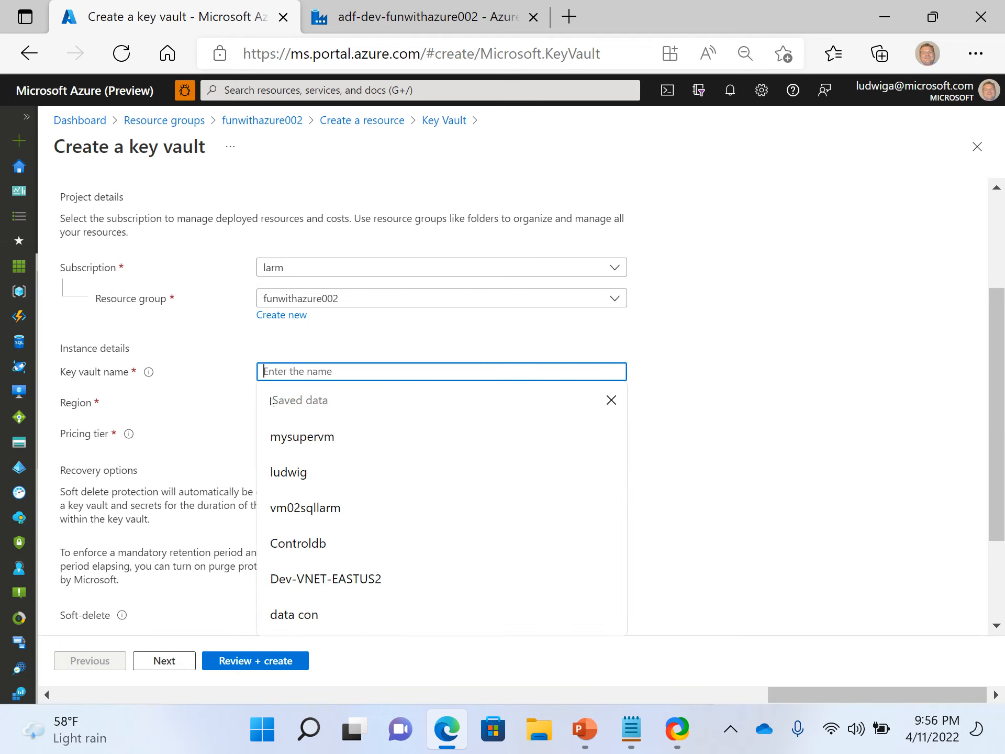
{"action": "type", "text": "dev-"}
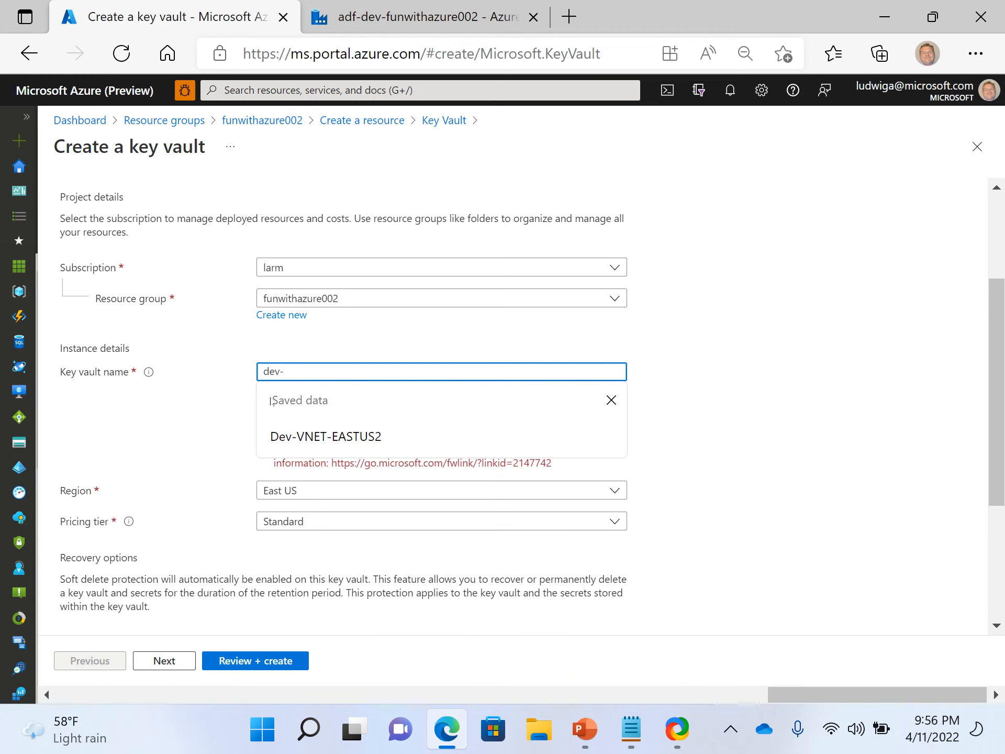
{"action": "type", "text": "projecname"}
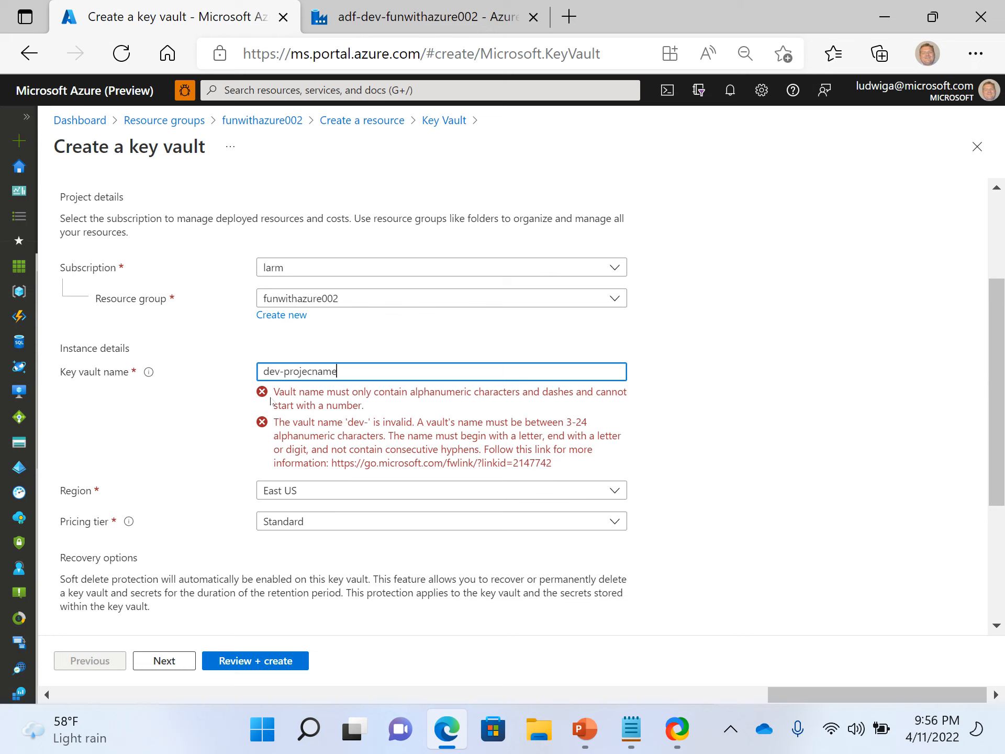
{"action": "type", "text": "-"}
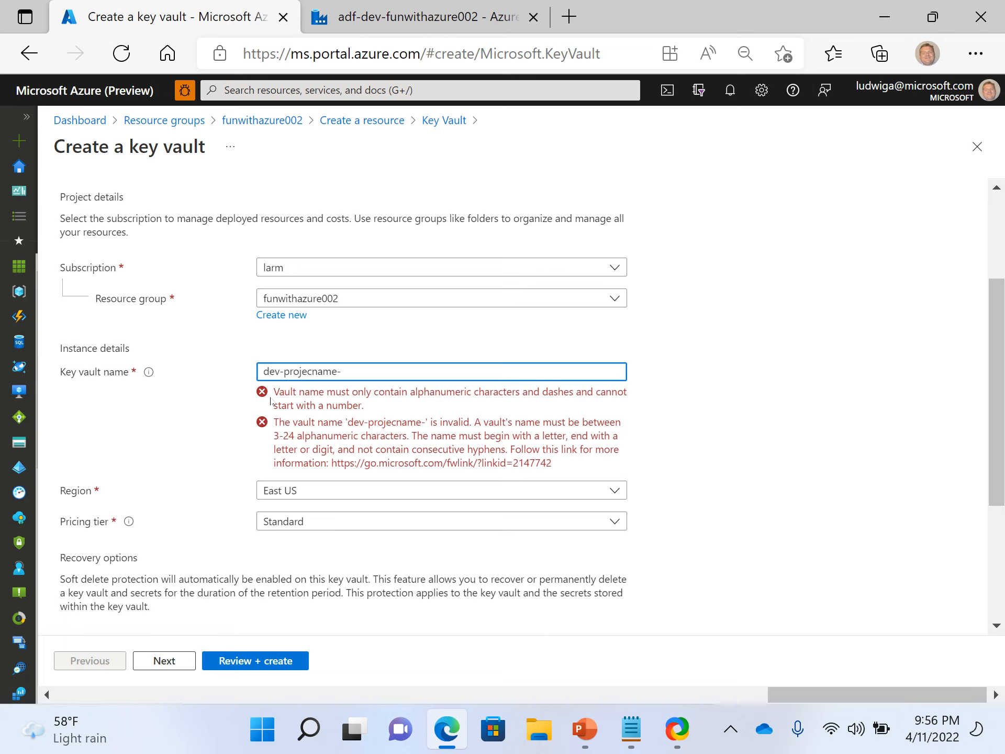
{"action": "type", "text": "sample"}
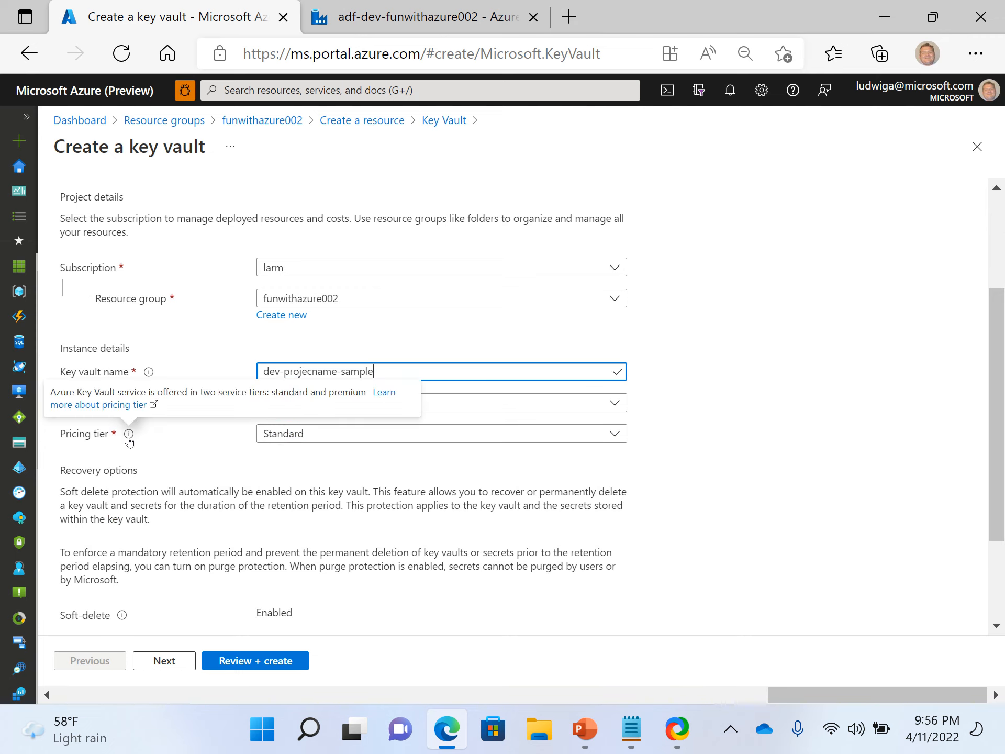
Examine the pricing tier choices and the soft-delete and purge protection recovery options.
{"action": "left_click", "coordinate": [385, 433]}
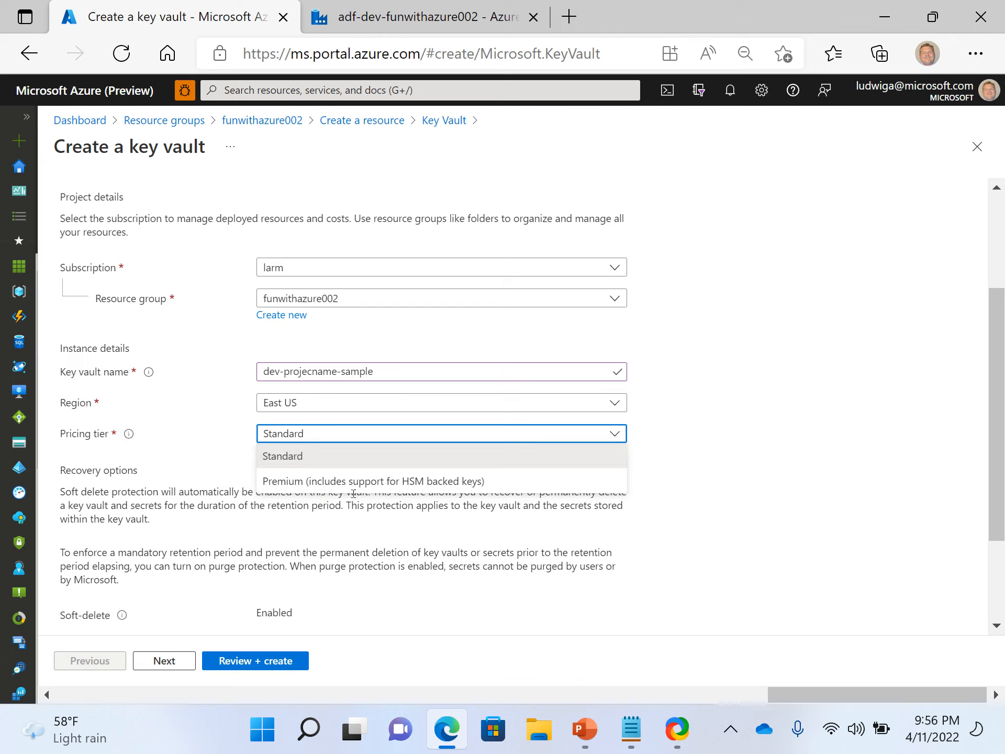
{"action": "left_click", "coordinate": [689, 466]}
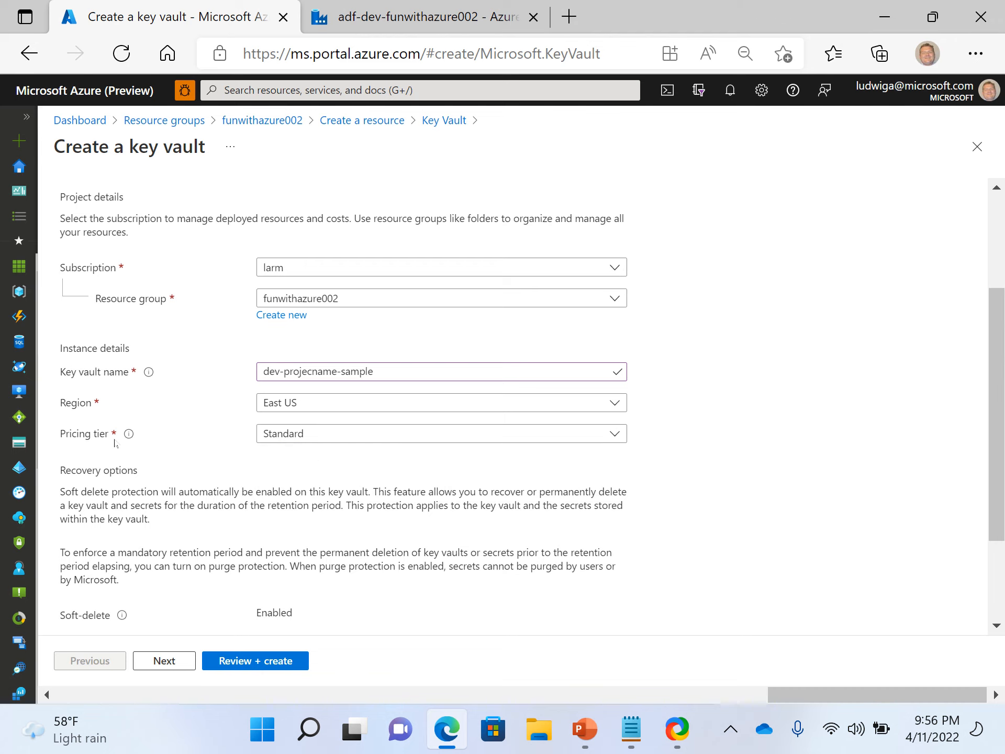
{"action": "scroll", "coordinate": [157, 455], "scroll_direction": "down", "scroll_amount": 3}
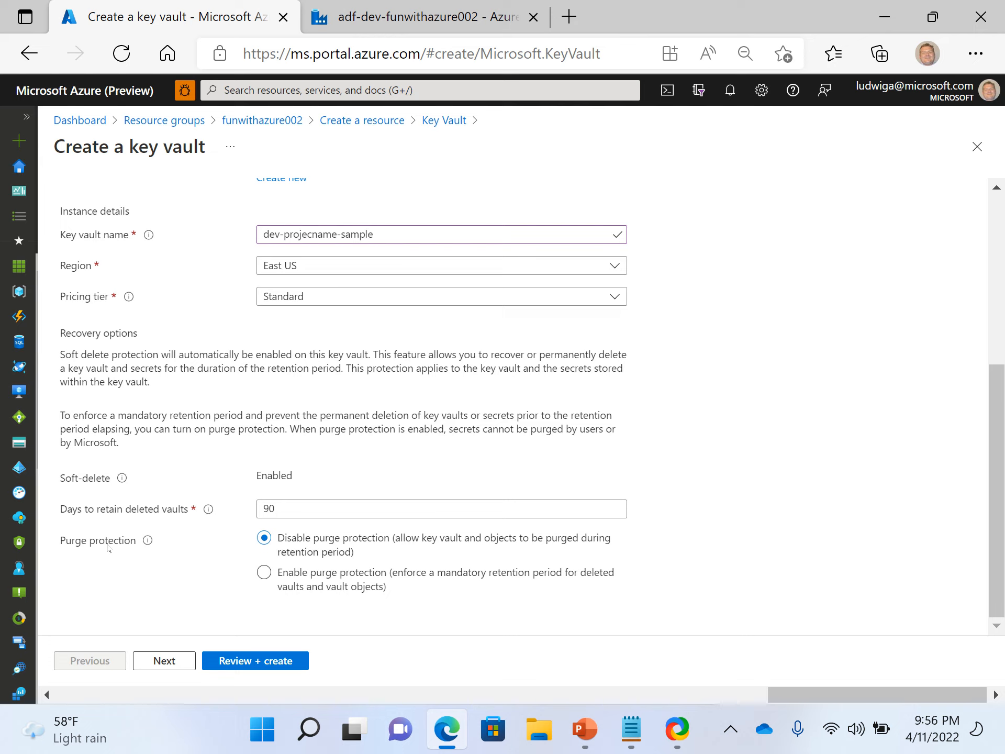
{"action": "left_click", "coordinate": [298, 512]}
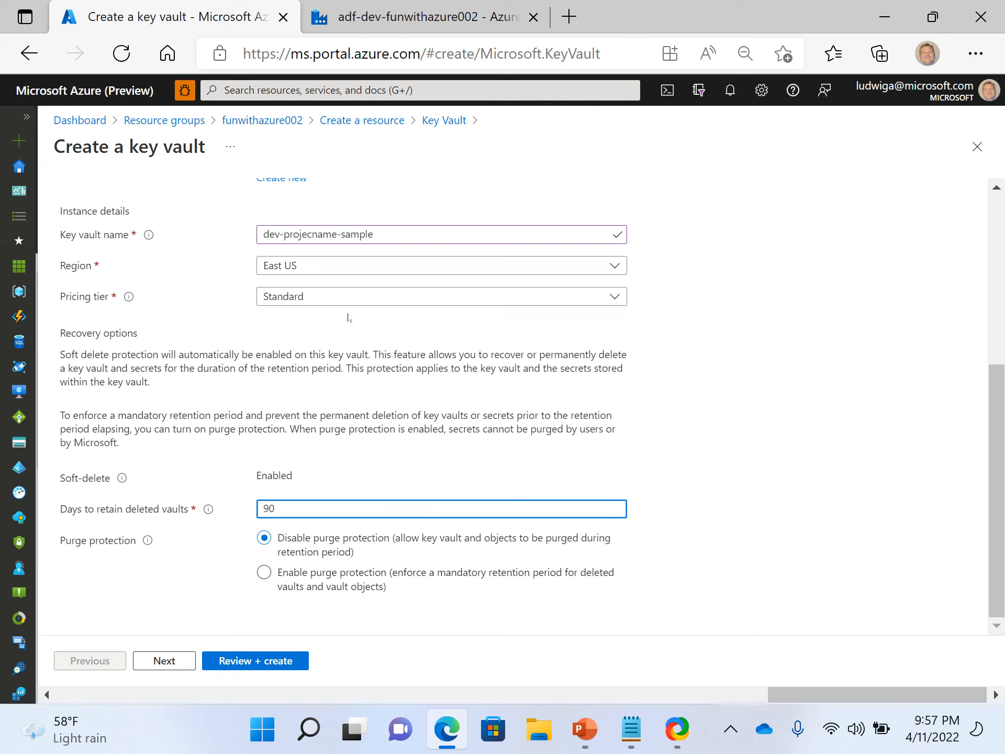
{"action": "scroll", "coordinate": [345, 318], "scroll_direction": "up", "scroll_amount": 4}
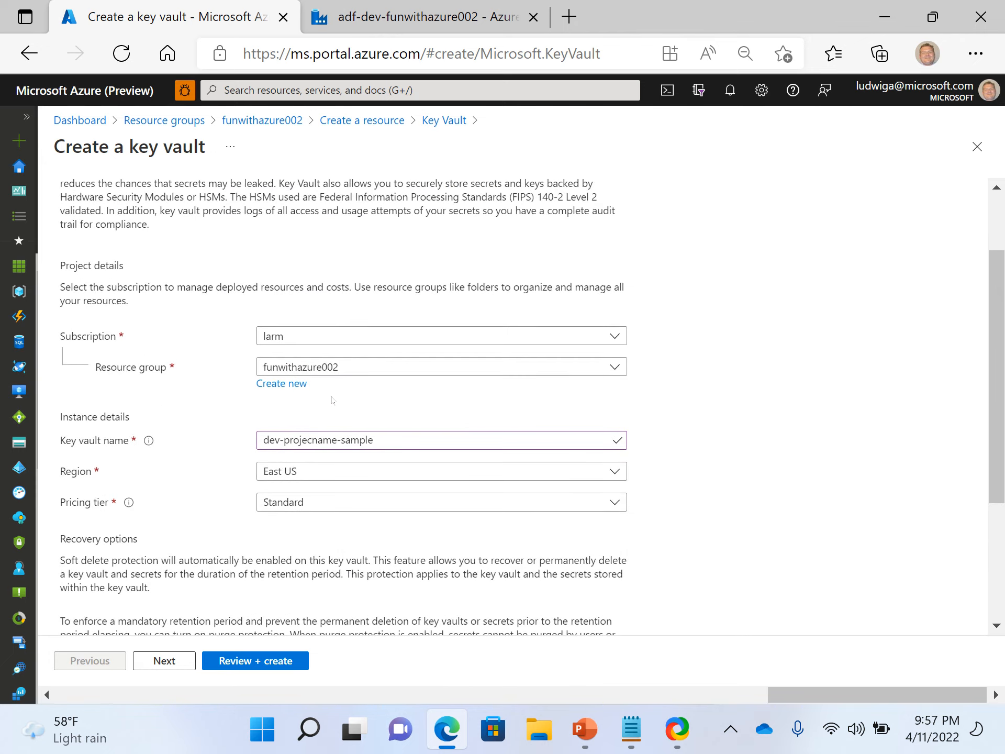
{"action": "scroll", "coordinate": [332, 400], "scroll_direction": "down", "scroll_amount": 3}
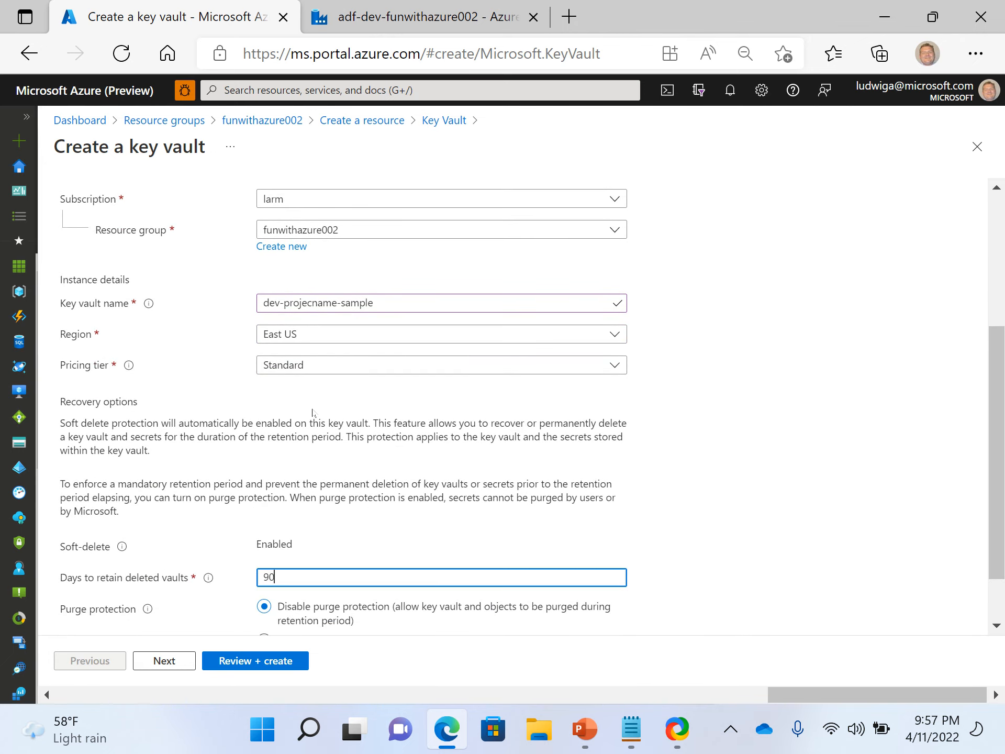
{"action": "scroll", "coordinate": [313, 403], "scroll_direction": "down", "scroll_amount": 2}
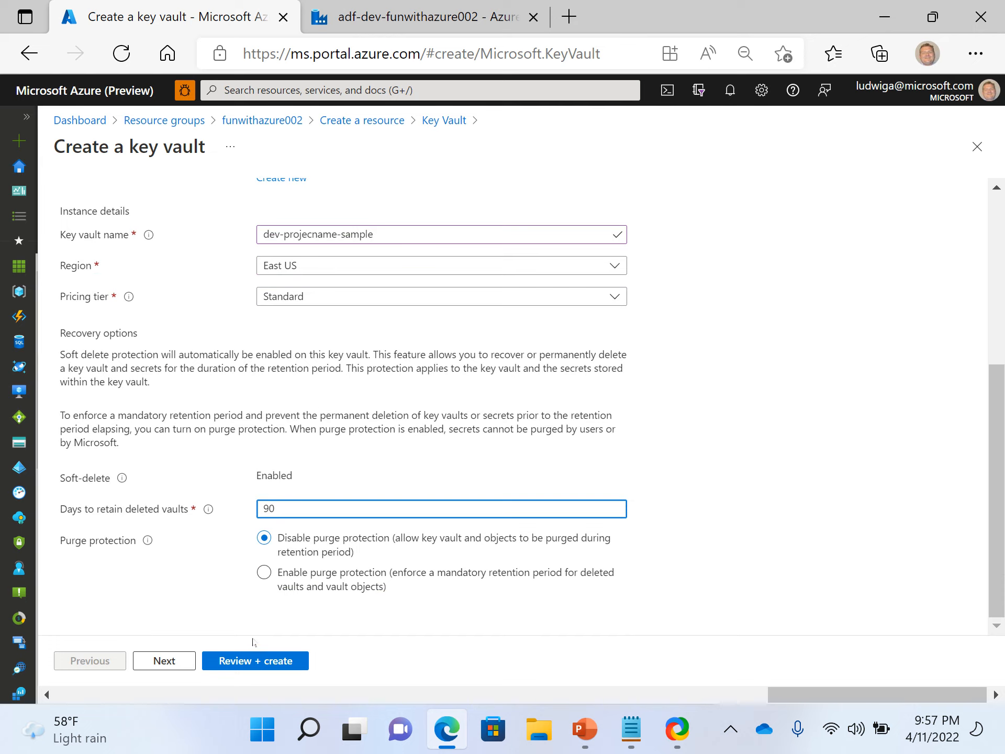
{"action": "scroll", "coordinate": [277, 513], "scroll_direction": "up", "scroll_amount": 5}
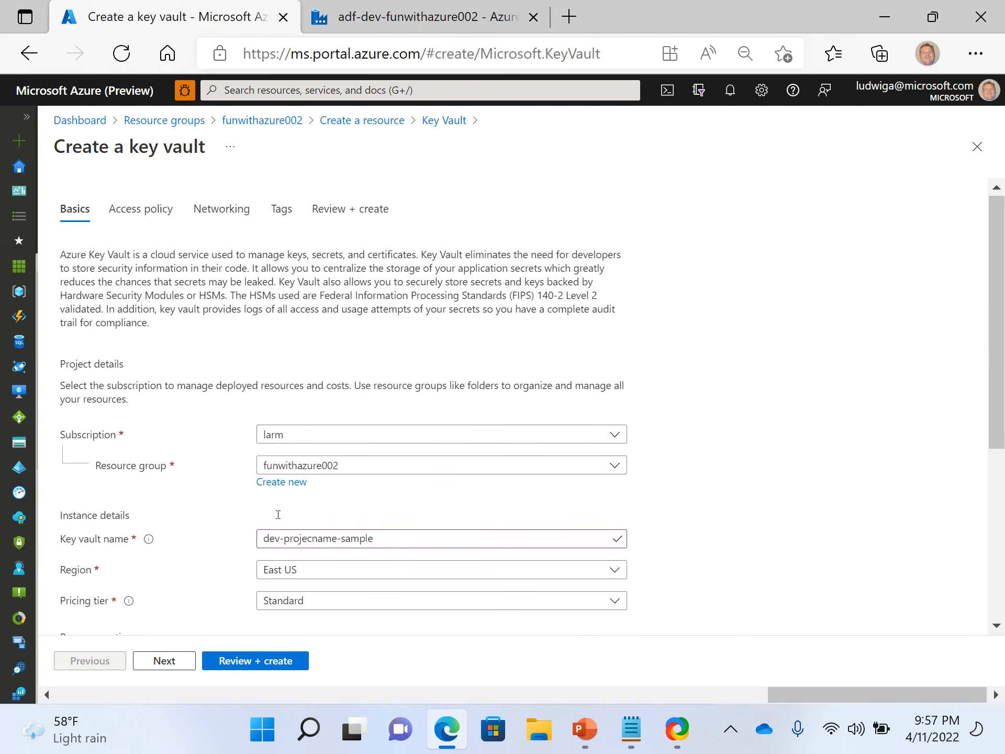
Review the new key vault's summary, then inspect its Access policy and Networking settings.
{"action": "scroll", "coordinate": [278, 513], "scroll_direction": "down", "scroll_amount": 4}
{"action": "scroll", "coordinate": [278, 516], "scroll_direction": "down", "scroll_amount": 1}
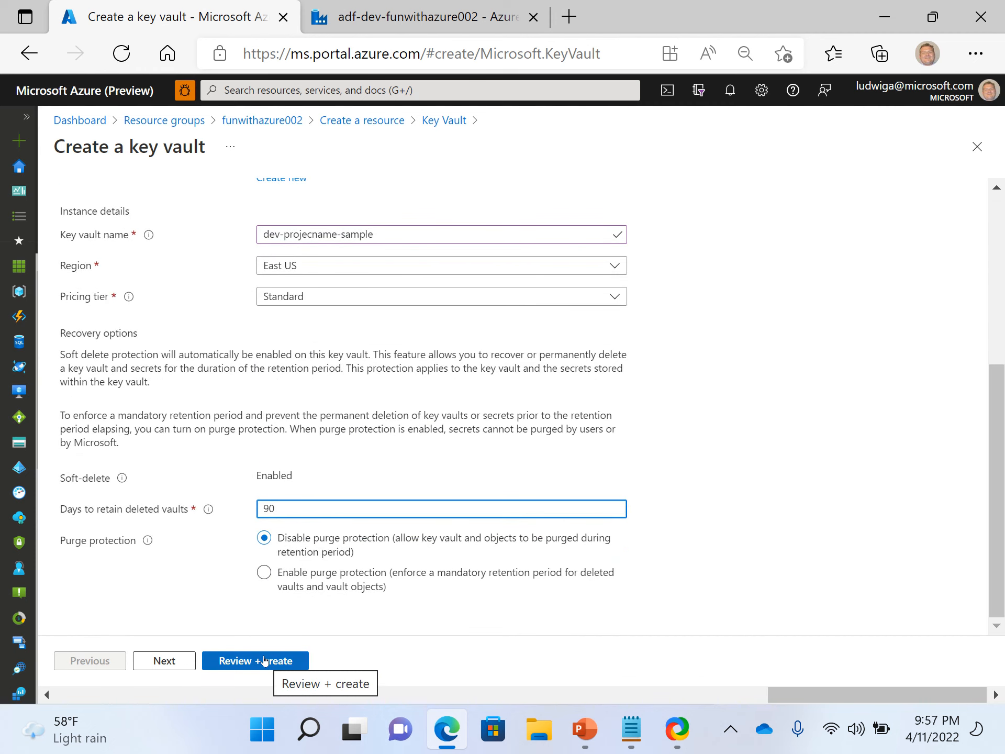
{"action": "left_click", "coordinate": [264, 661]}
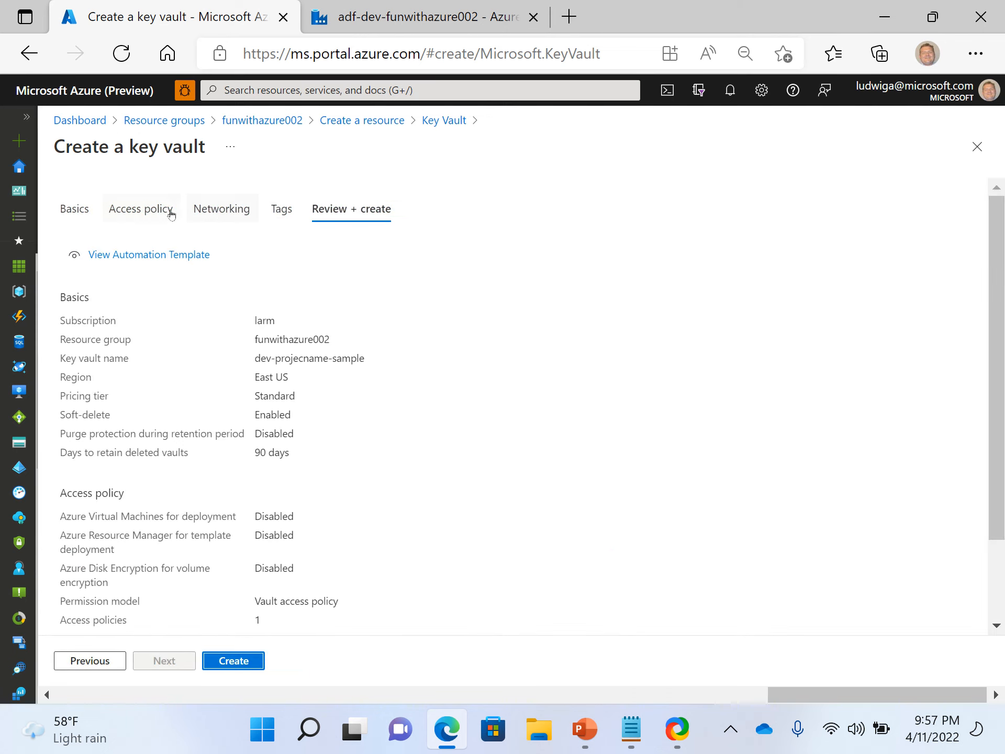
{"action": "left_click", "coordinate": [171, 212]}
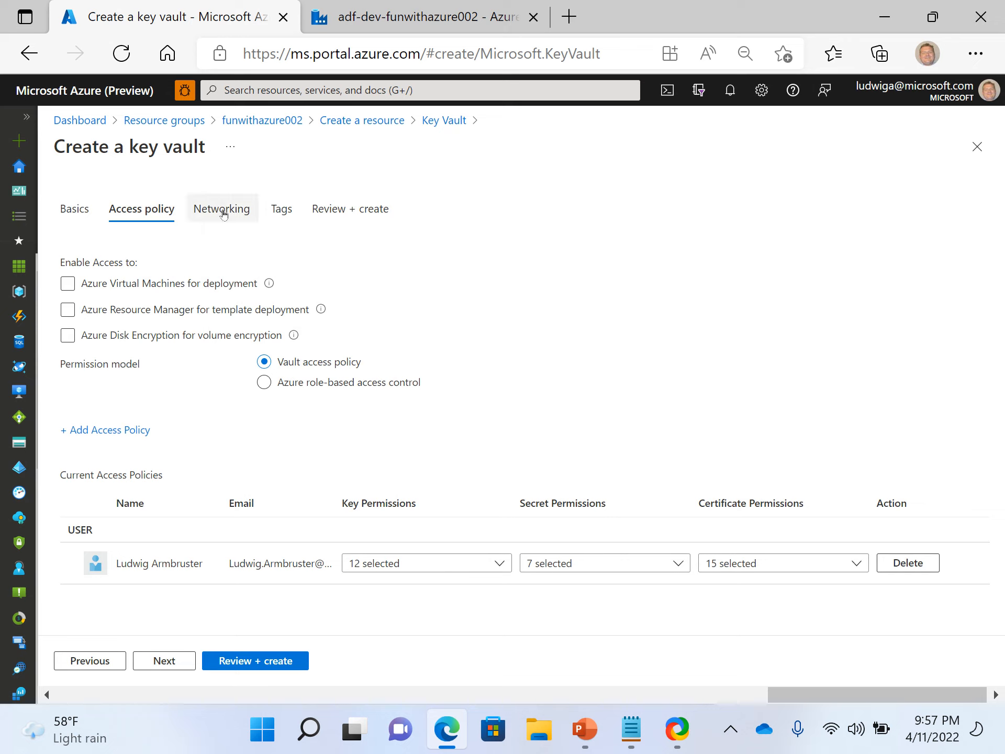
{"action": "left_click", "coordinate": [121, 289]}
{"action": "left_click", "coordinate": [220, 209]}
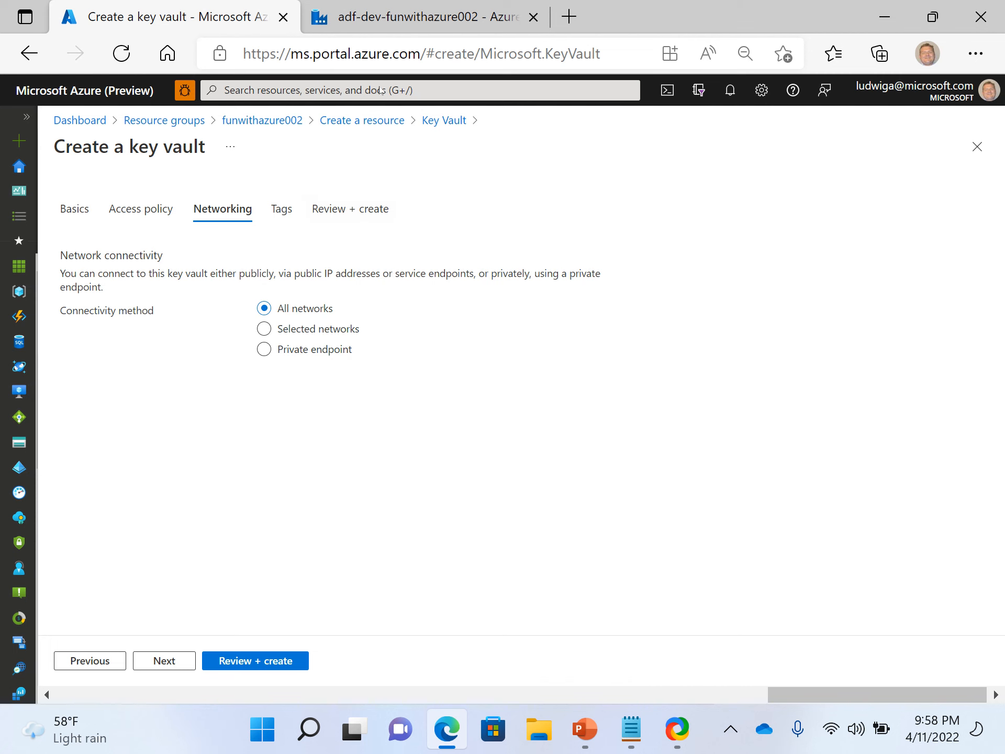
Glance at the Data Factory tab, then open the Azure portal from azure.com in a new browser tab.
{"action": "left_click", "coordinate": [395, 26]}
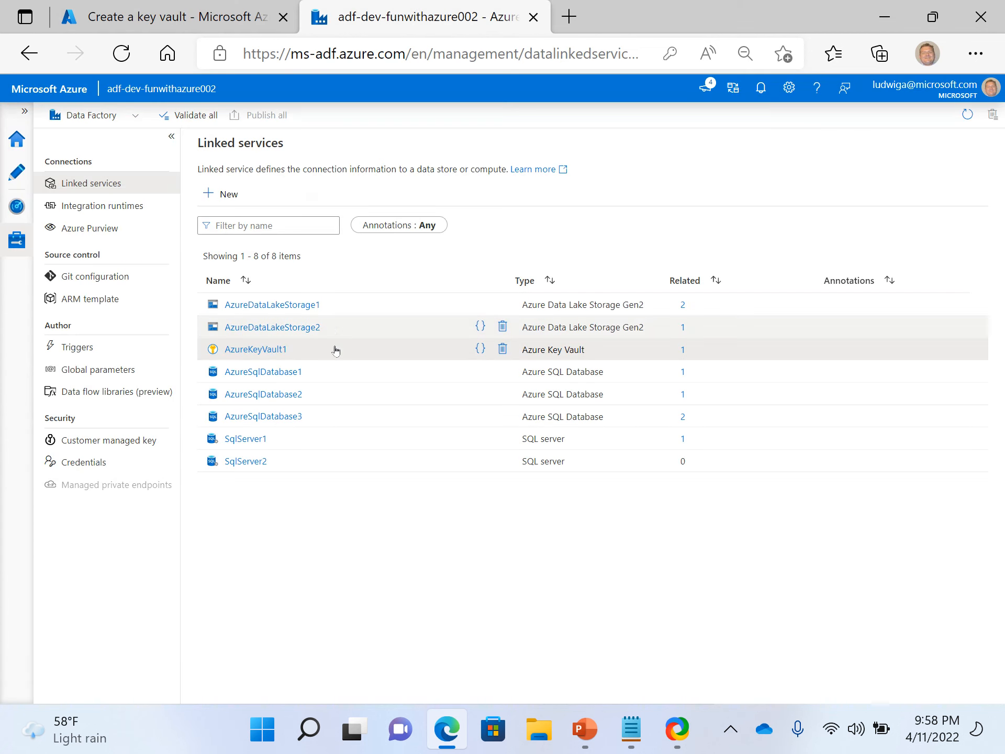
{"action": "left_click", "coordinate": [186, 25]}
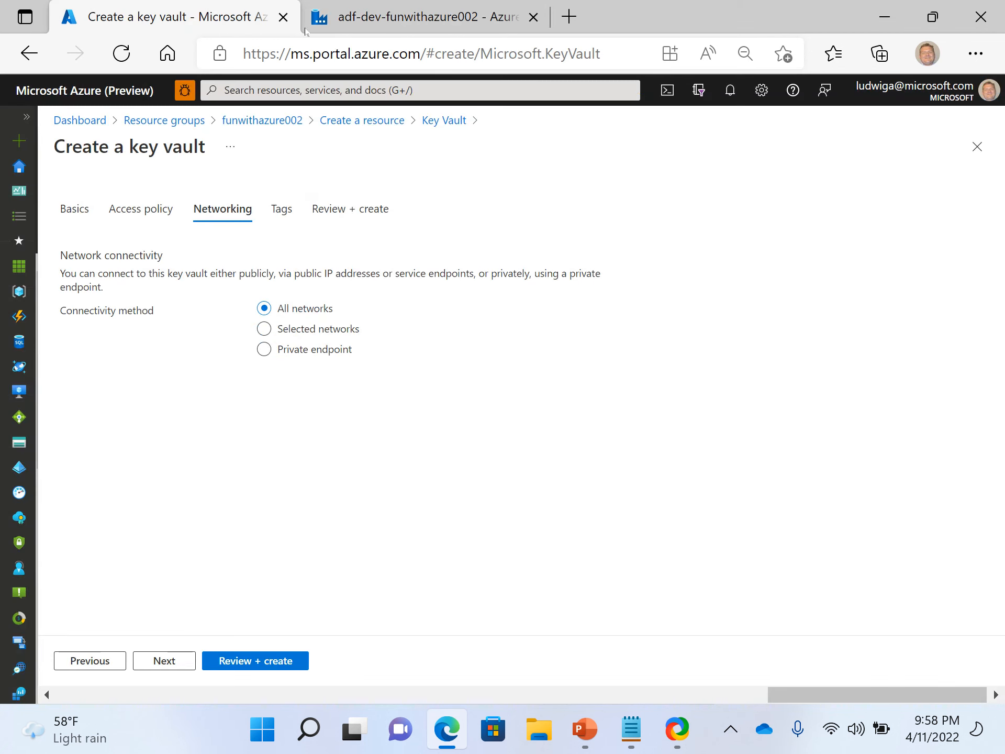
{"action": "left_click", "coordinate": [568, 16]}
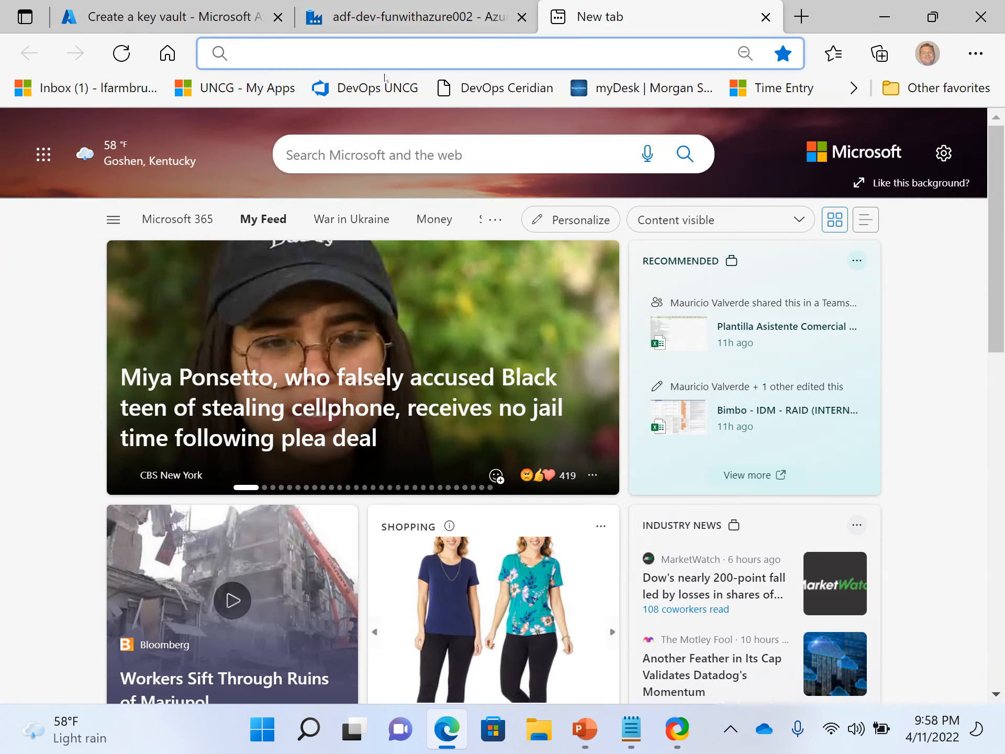
{"action": "type", "text": "azure"}
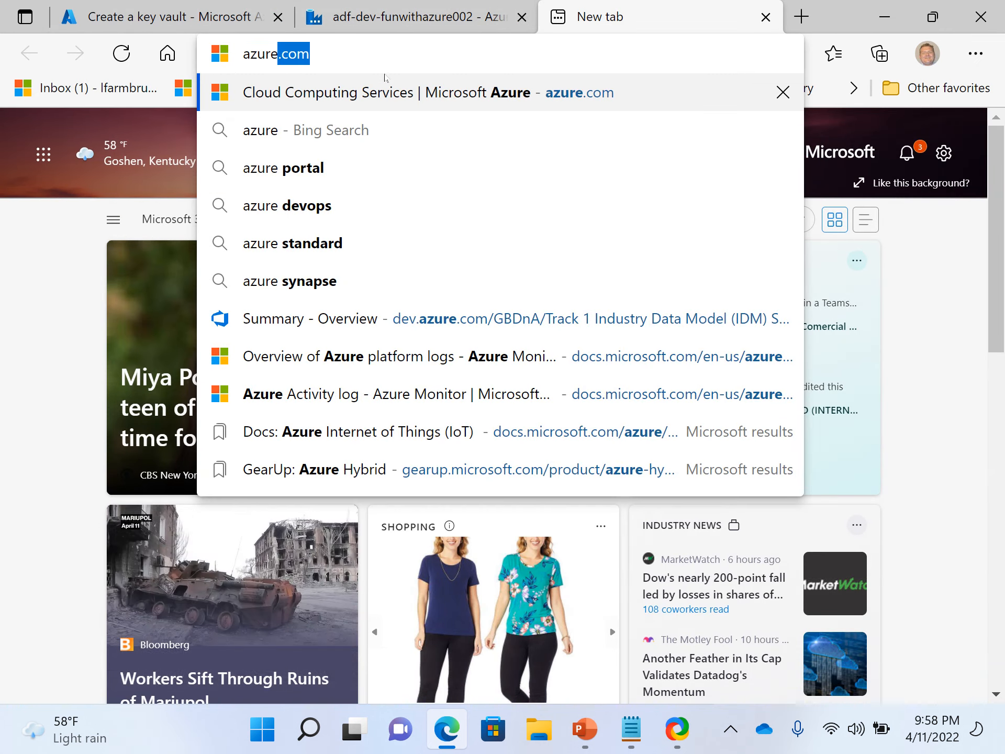
{"action": "key", "text": "Return"}
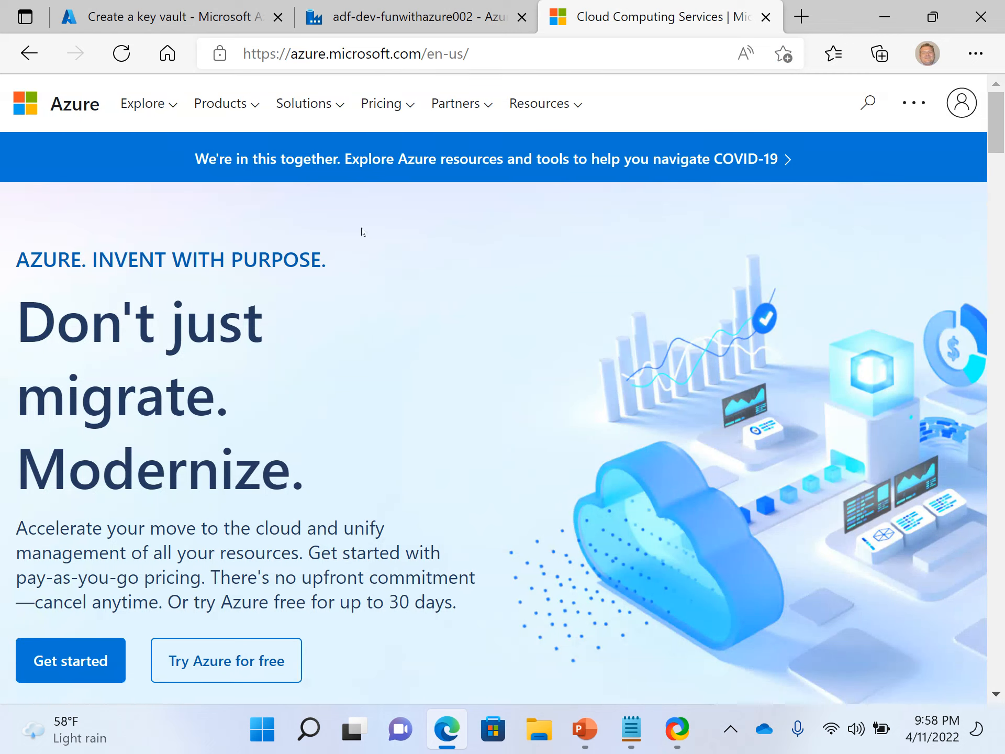
{"action": "left_click", "coordinate": [962, 103]}
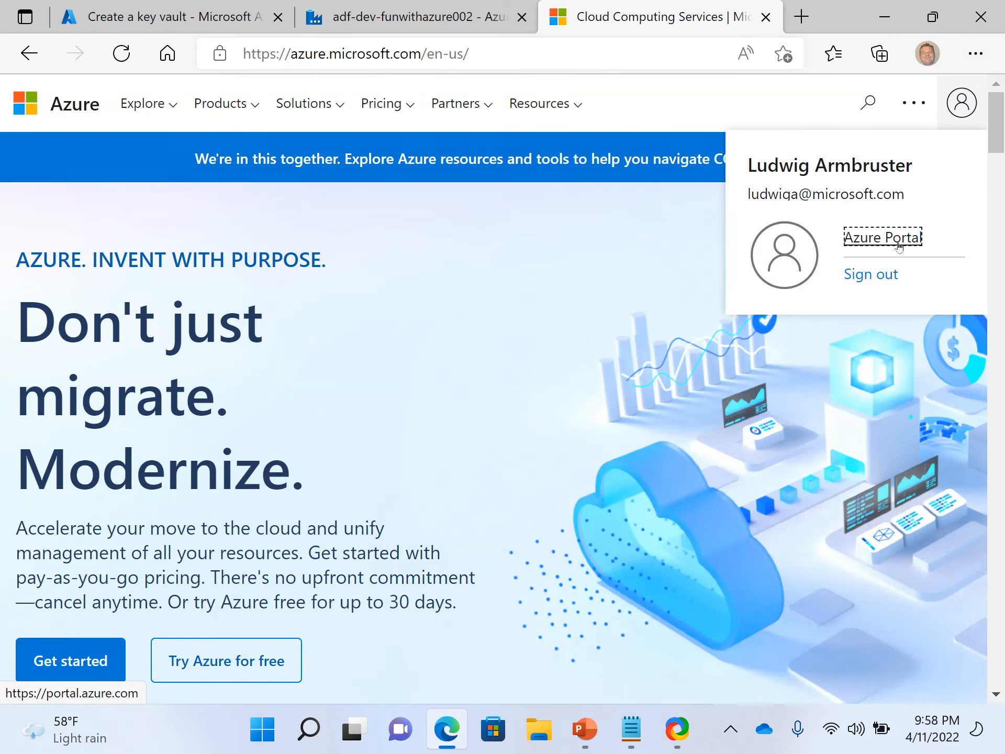
{"action": "left_click", "coordinate": [884, 241]}
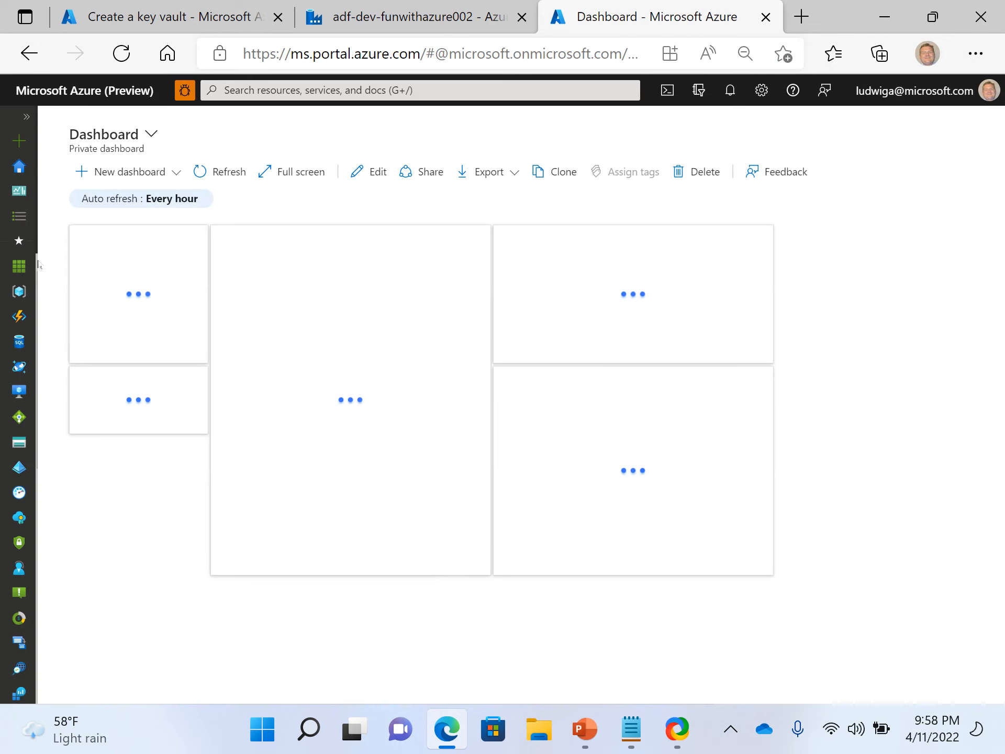
Open the existing mykvault-larm key vault from the funwithazure002 resource group.
{"action": "left_click", "coordinate": [18, 290]}
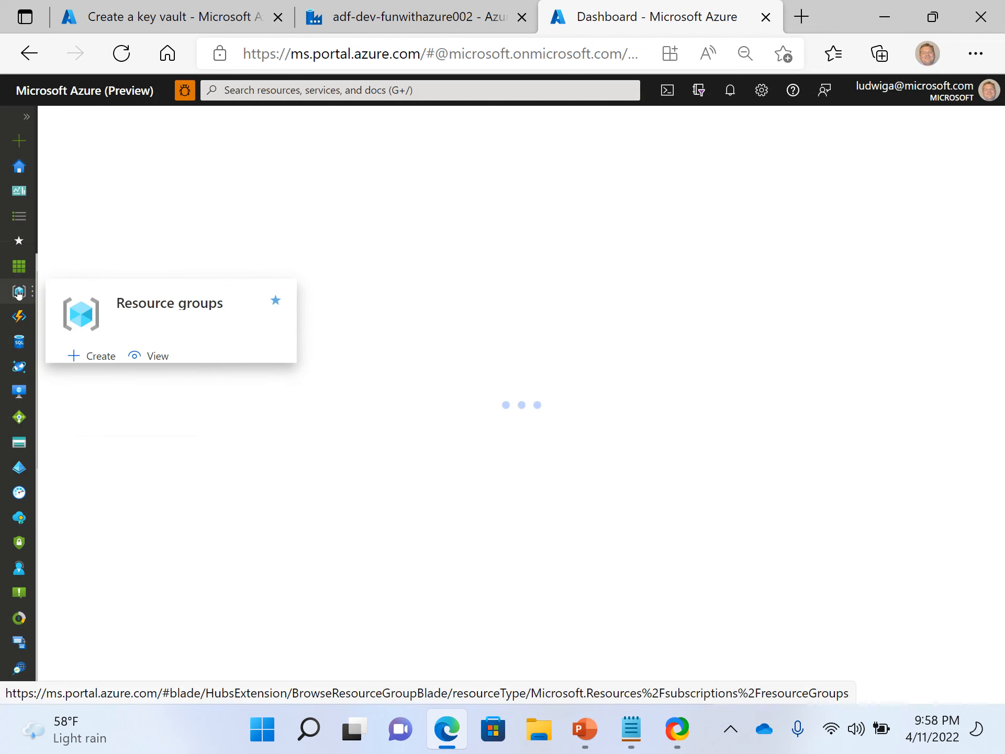
{"action": "scroll", "coordinate": [191, 518], "scroll_direction": "down", "scroll_amount": 5}
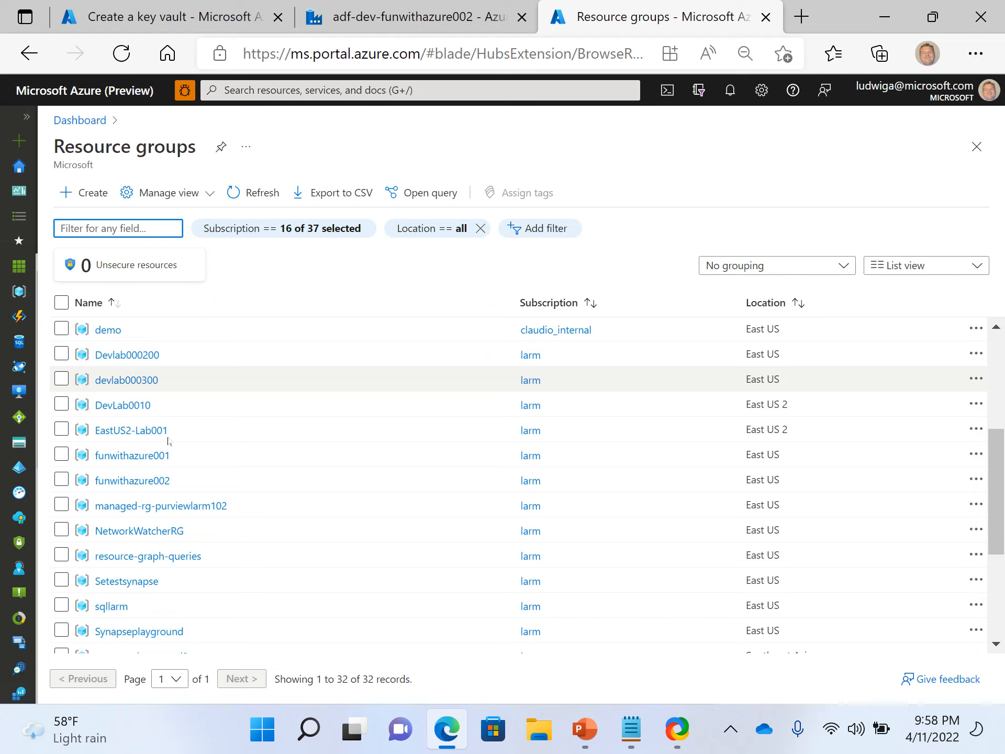
{"action": "scroll", "coordinate": [160, 445], "scroll_direction": "down", "scroll_amount": 2}
{"action": "left_click", "coordinate": [142, 430]}
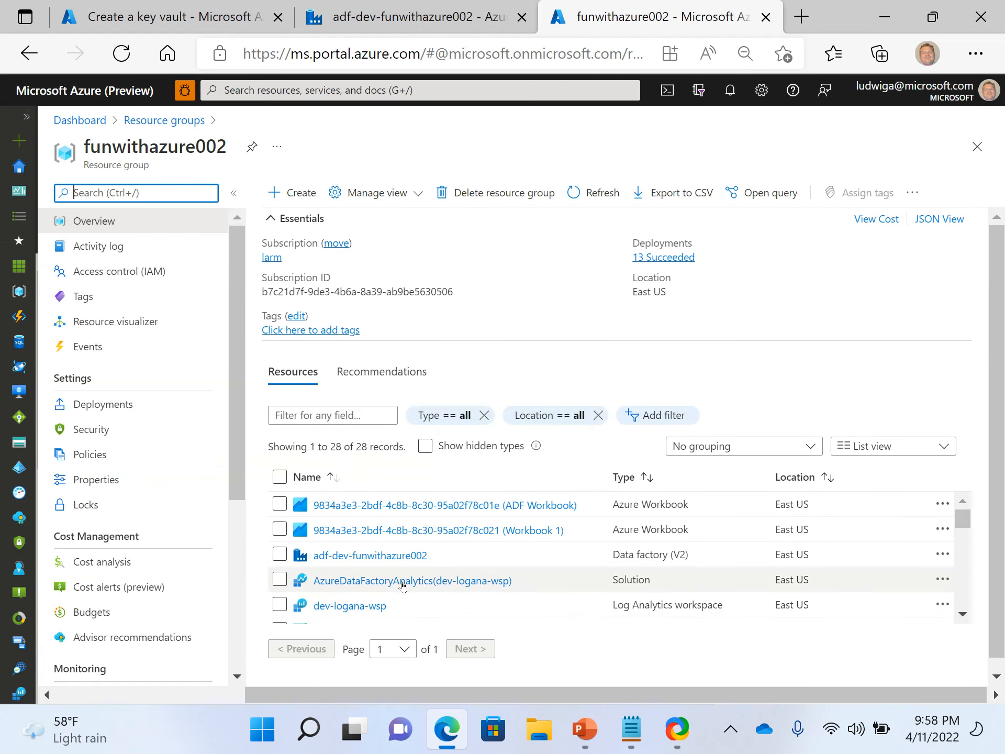
{"action": "scroll", "coordinate": [403, 584], "scroll_direction": "down", "scroll_amount": 5}
{"action": "left_click", "coordinate": [365, 582]}
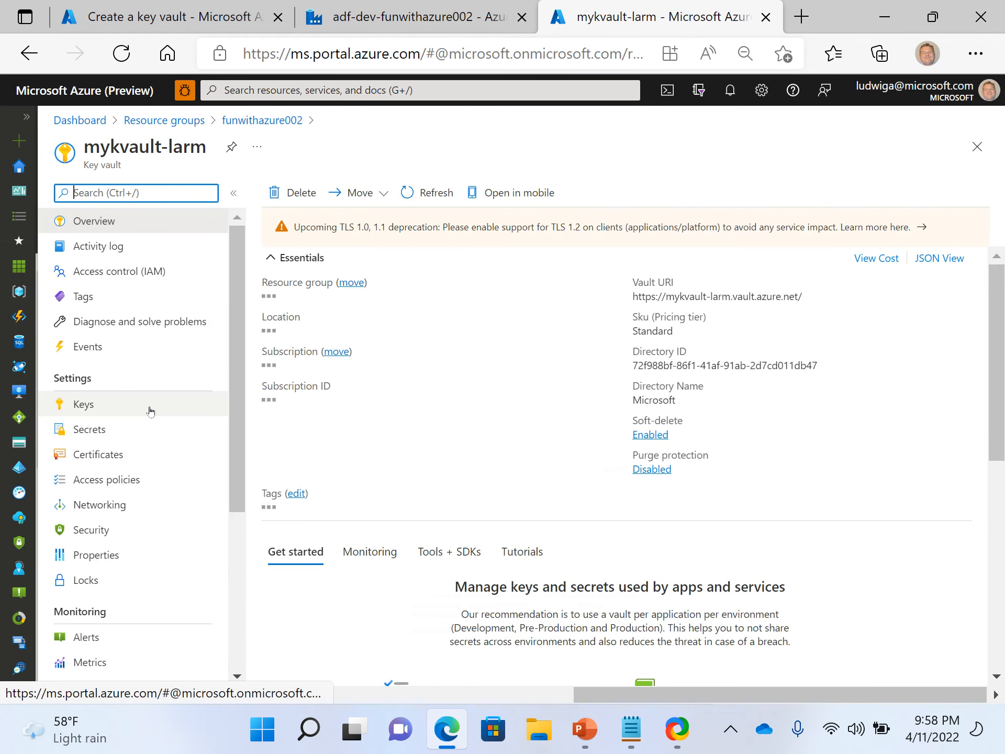
Examine the existing key vault's Networking settings for firewalls and virtual networks.
{"action": "scroll", "coordinate": [157, 471], "scroll_direction": "down", "scroll_amount": 4}
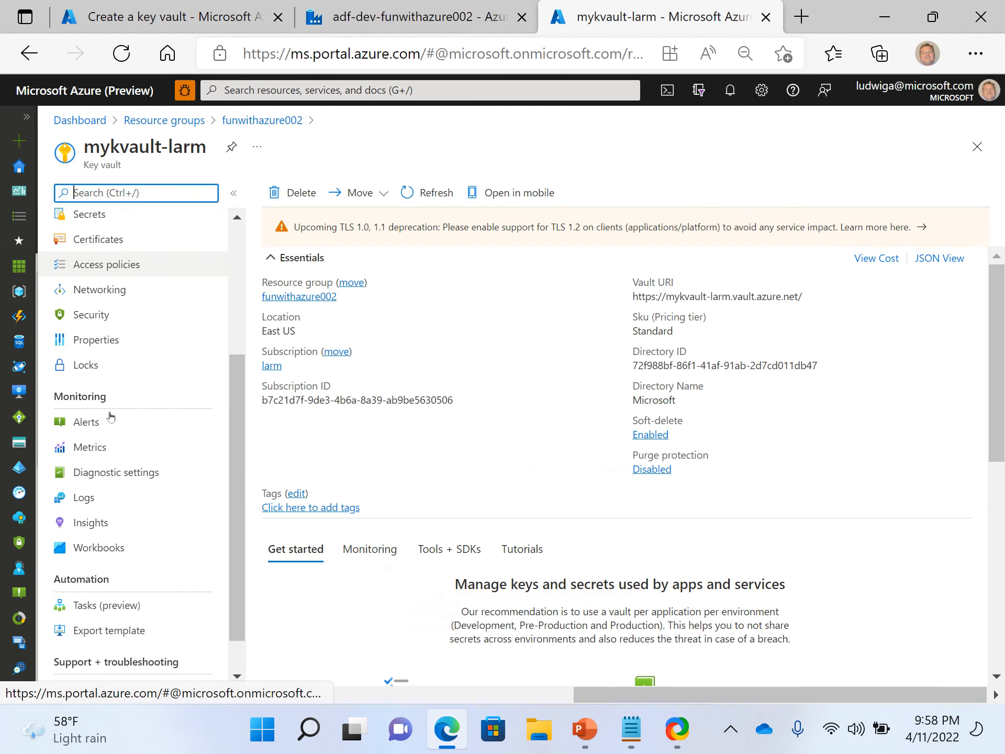
{"action": "scroll", "coordinate": [145, 440], "scroll_direction": "down", "scroll_amount": 1}
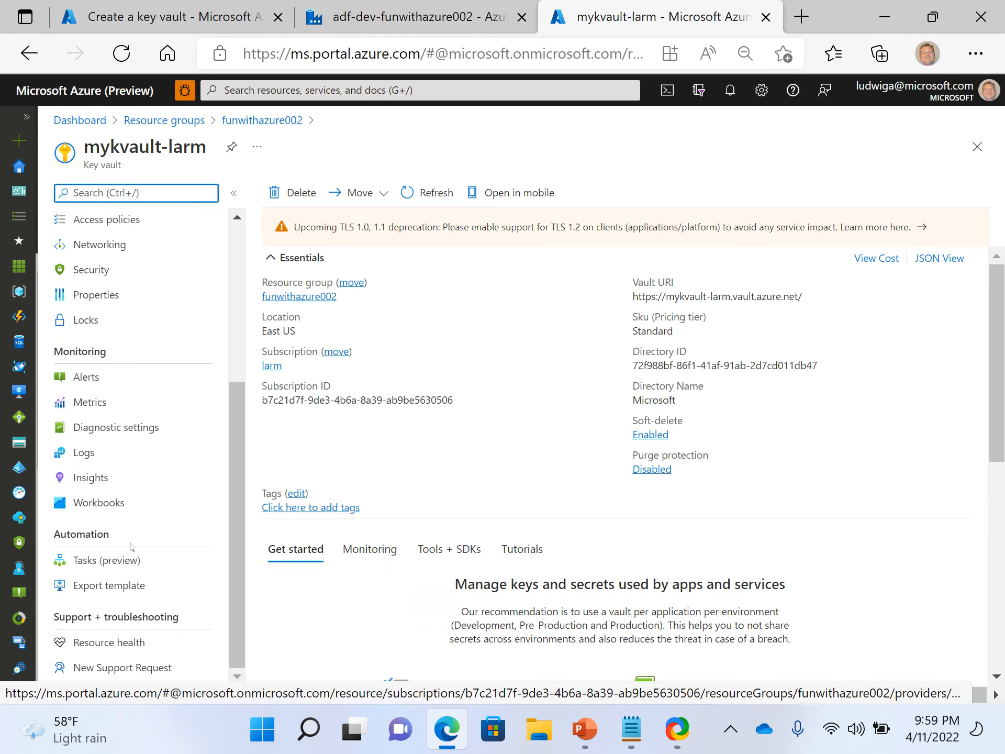
{"action": "scroll", "coordinate": [122, 418], "scroll_direction": "up", "scroll_amount": 3}
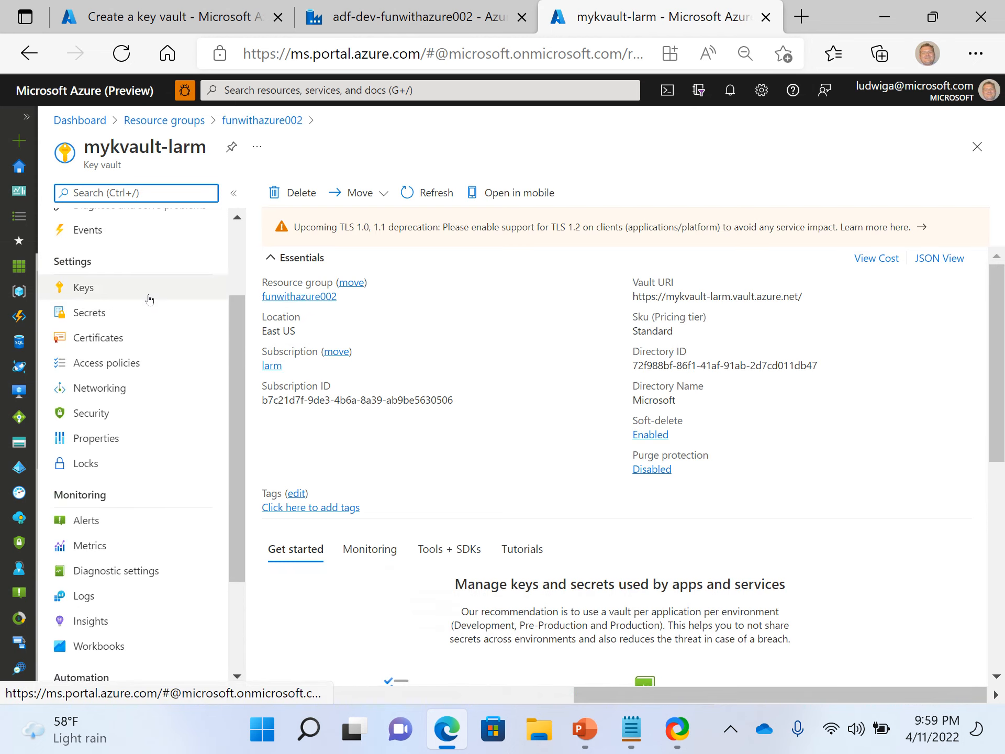
{"action": "scroll", "coordinate": [94, 324], "scroll_direction": "down", "scroll_amount": 2}
{"action": "left_click", "coordinate": [95, 316]}
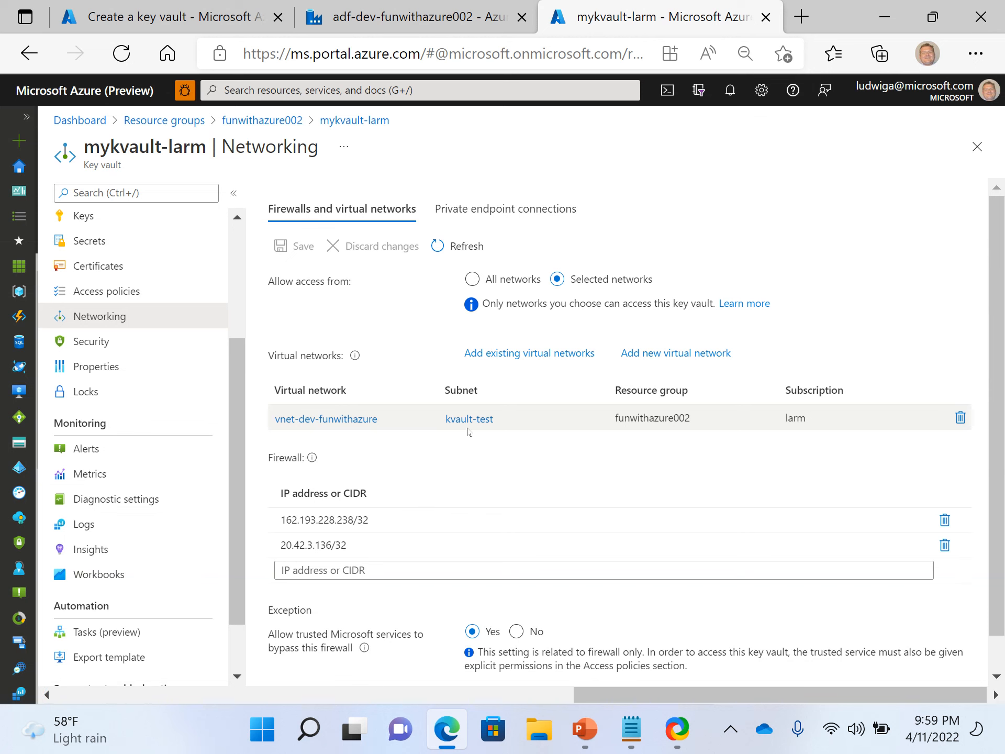
Switch to the PowerPoint deck to review the agenda and architecture slides, then return to the browser.
{"action": "left_click", "coordinate": [587, 738]}
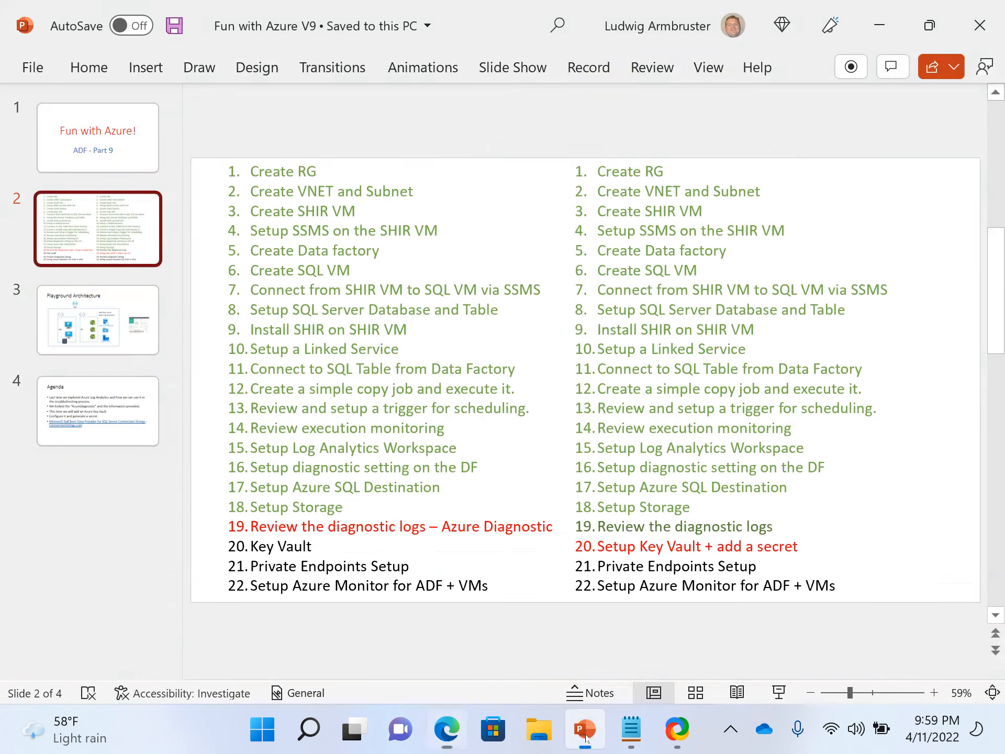
{"action": "left_click", "coordinate": [78, 338]}
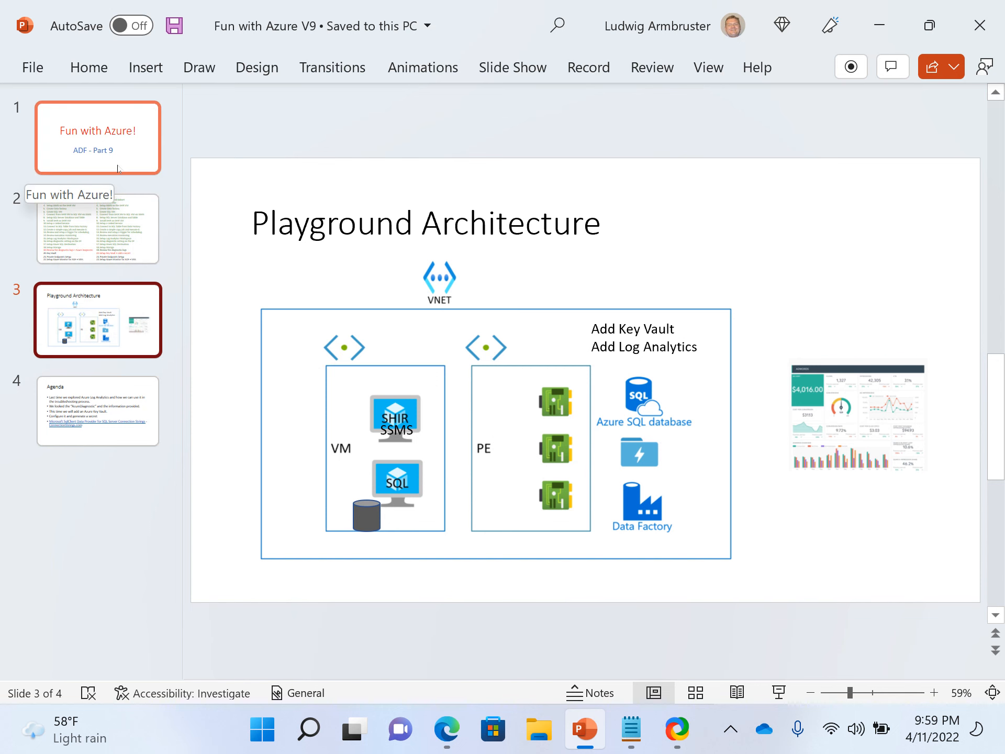
{"action": "key", "text": "alt+Tab"}
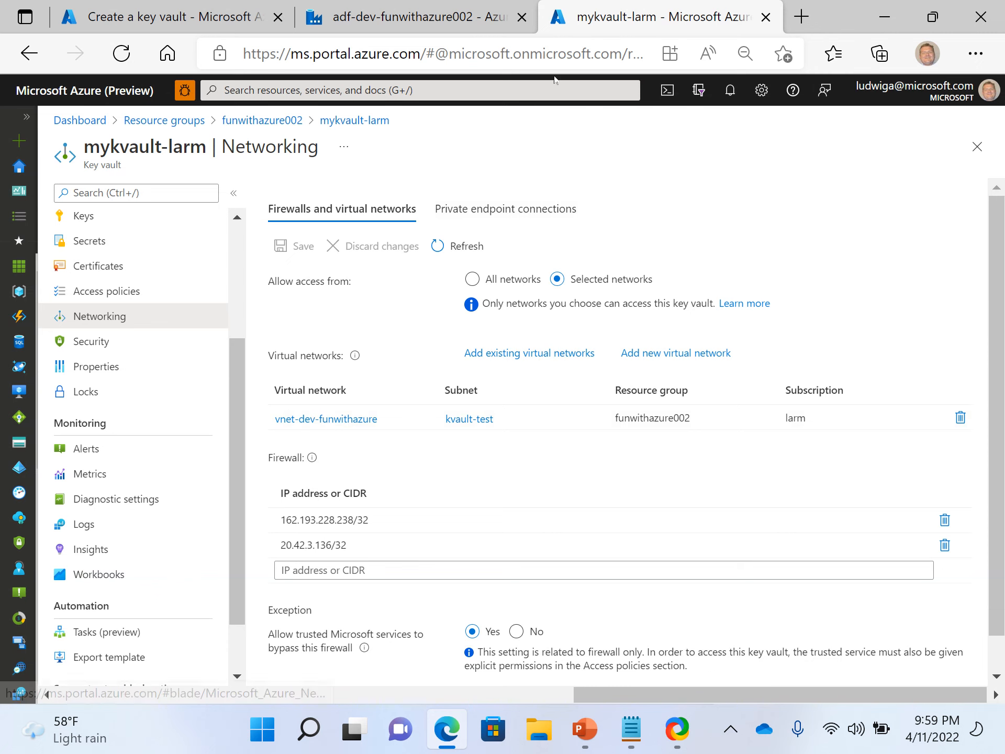
Open another browser tab and reach the Azure portal through azure.com.
{"action": "left_click", "coordinate": [413, 25]}
{"action": "left_click", "coordinate": [679, 26]}
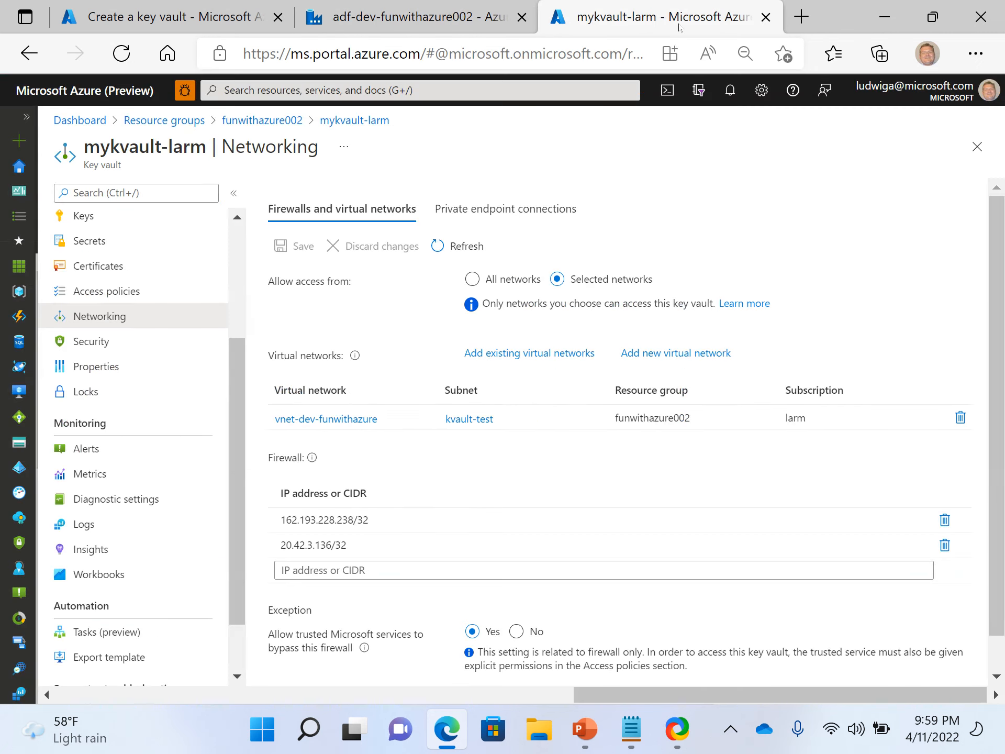
{"action": "left_click", "coordinate": [801, 19]}
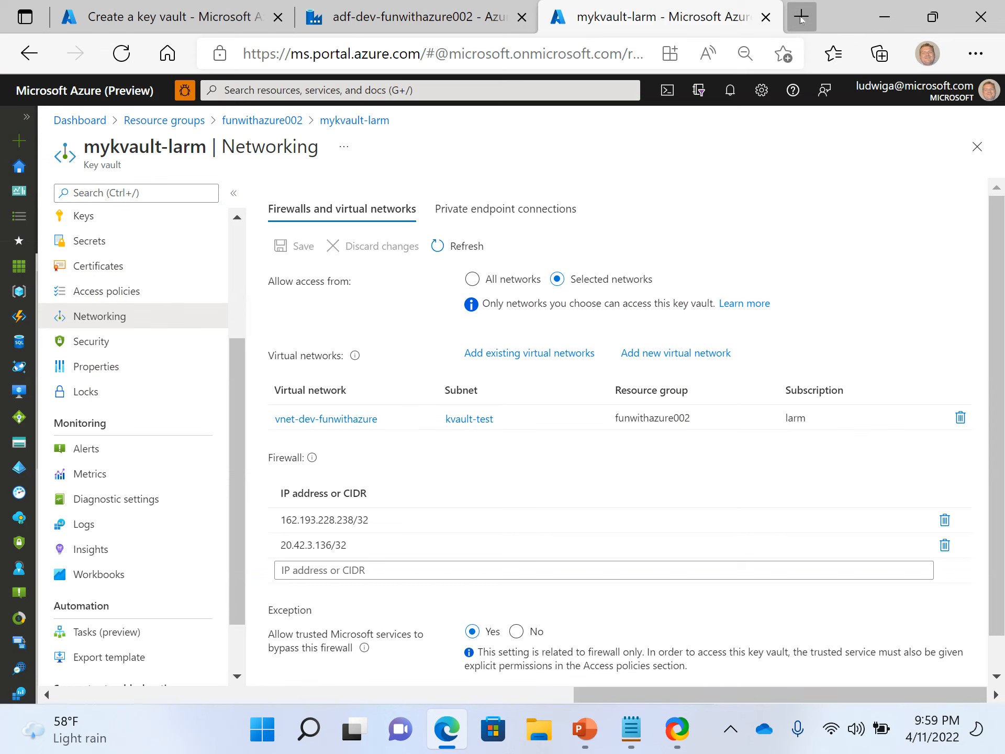
{"action": "type", "text": "az"}
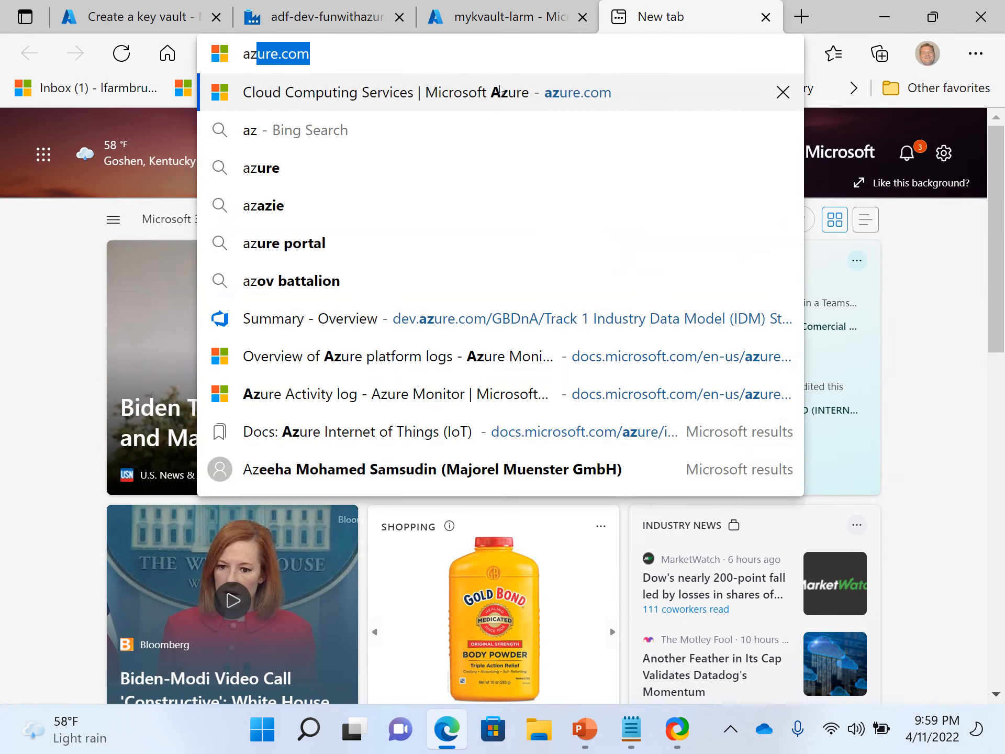
{"action": "key", "text": "Return"}
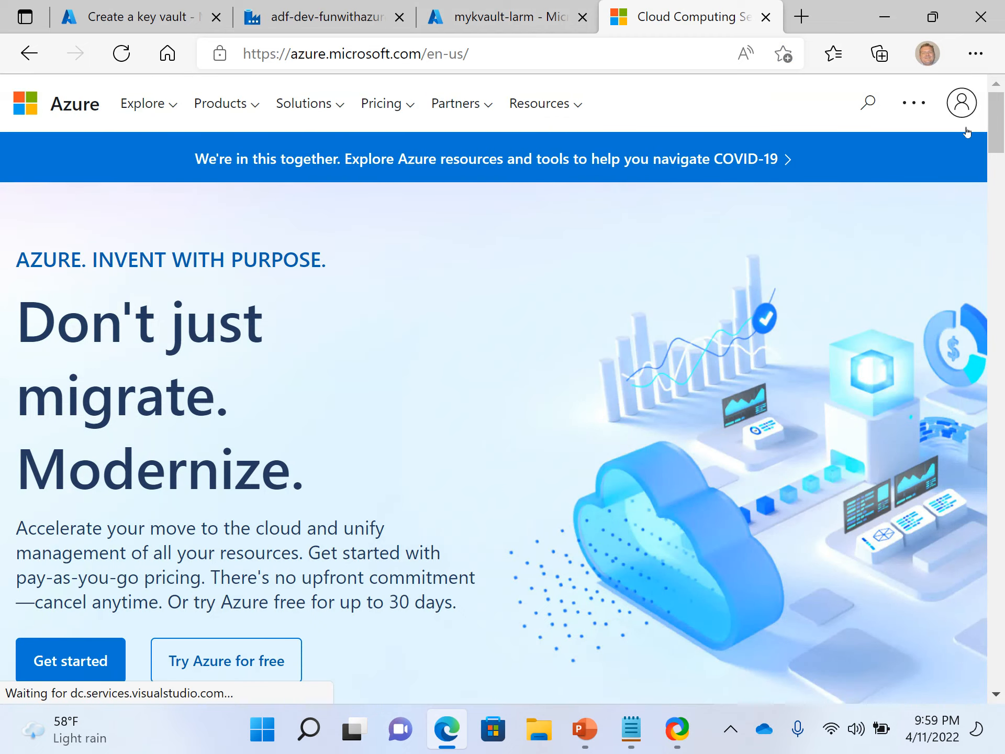
{"action": "left_click", "coordinate": [959, 110]}
{"action": "left_click", "coordinate": [905, 241]}
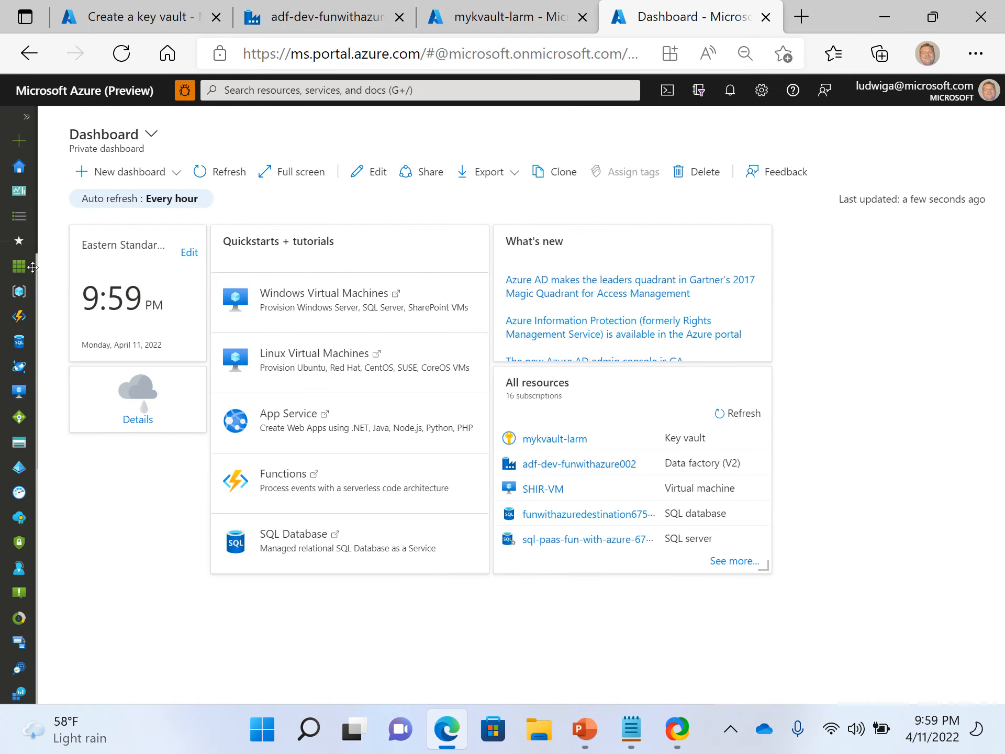
Open the funwithazure002 resource group and browse through its list of resources.
{"action": "left_click", "coordinate": [23, 297]}
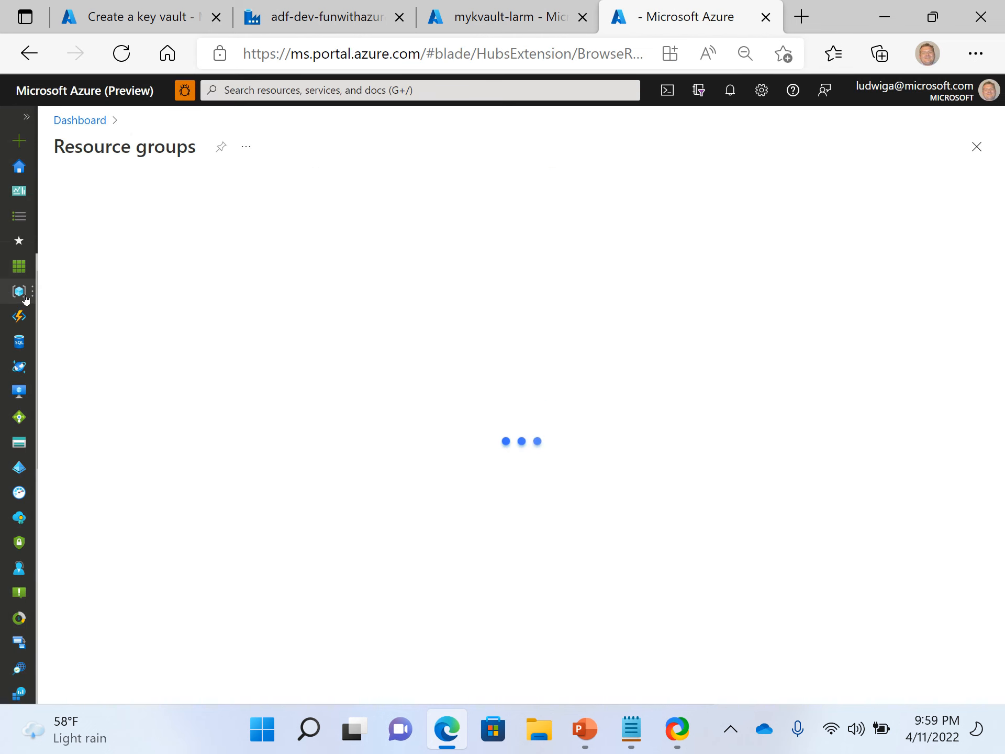
{"action": "scroll", "coordinate": [141, 523], "scroll_direction": "down", "scroll_amount": 3}
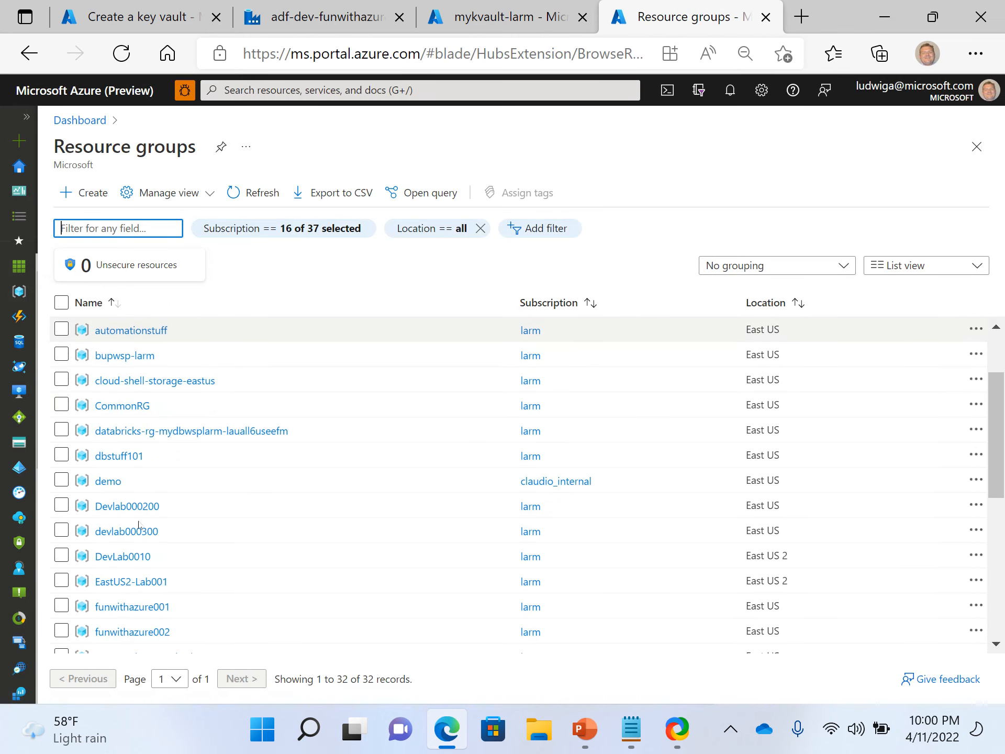
{"action": "scroll", "coordinate": [135, 553], "scroll_direction": "down", "scroll_amount": 2}
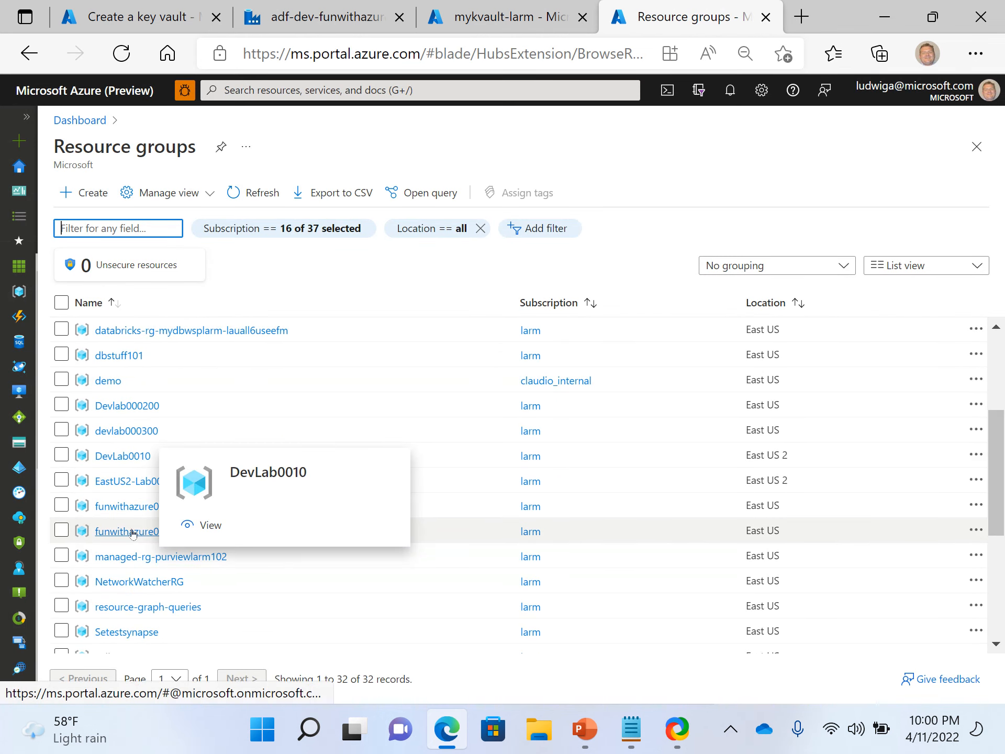
{"action": "left_click", "coordinate": [133, 531]}
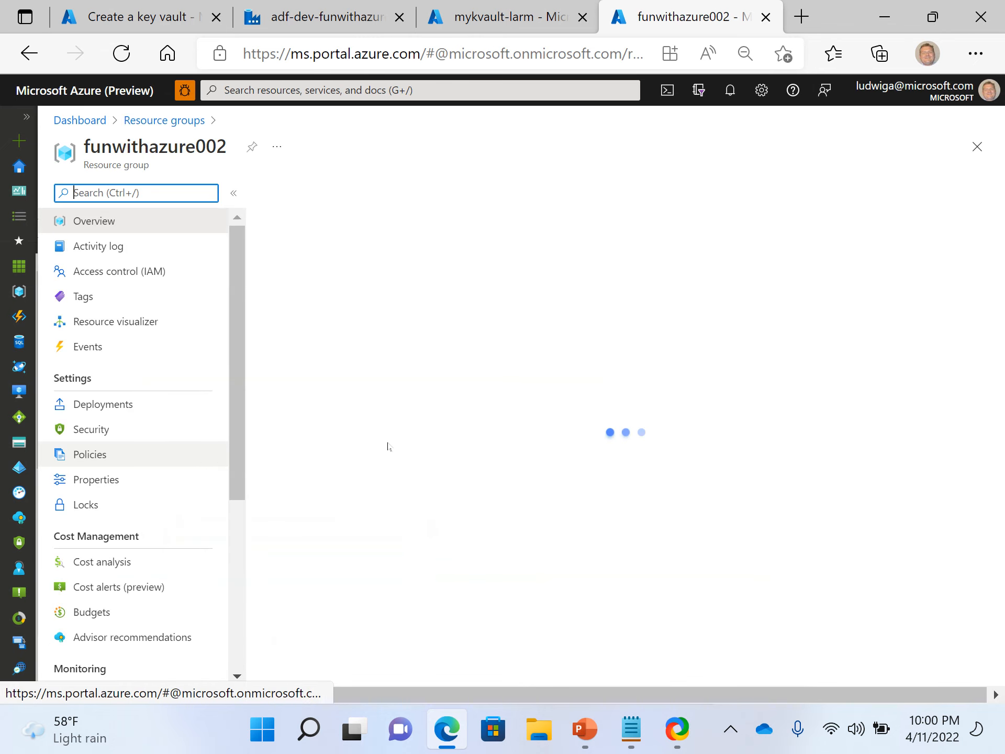
{"action": "scroll", "coordinate": [409, 560], "scroll_direction": "down", "scroll_amount": 5}
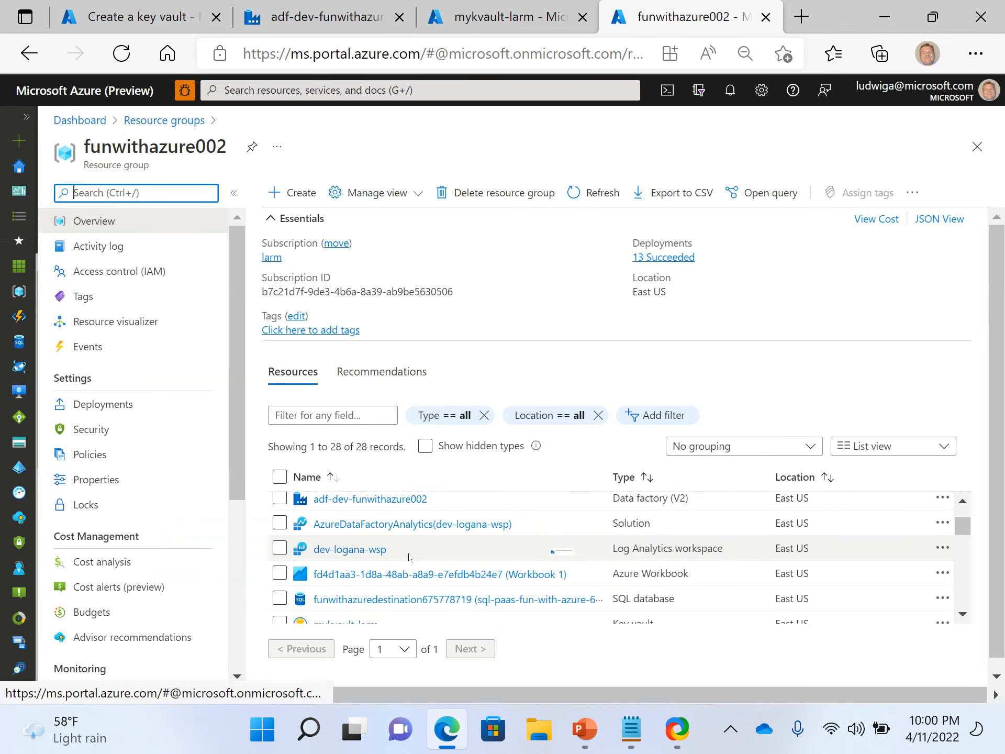
{"action": "scroll", "coordinate": [409, 557], "scroll_direction": "down", "scroll_amount": 1}
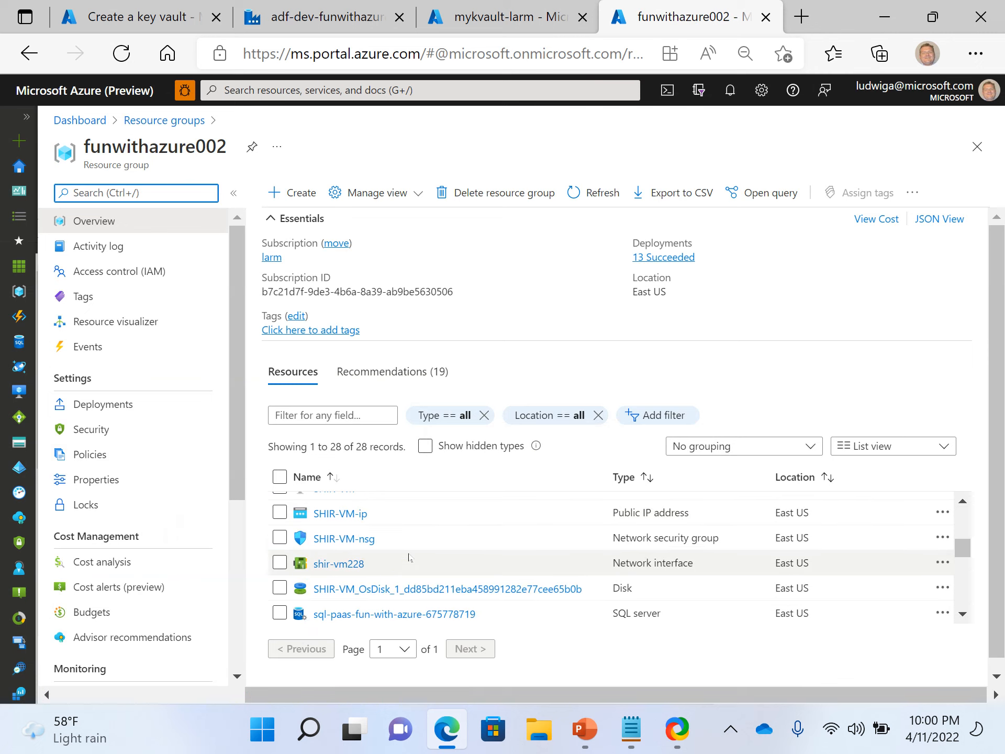
{"action": "scroll", "coordinate": [409, 557], "scroll_direction": "down", "scroll_amount": 2}
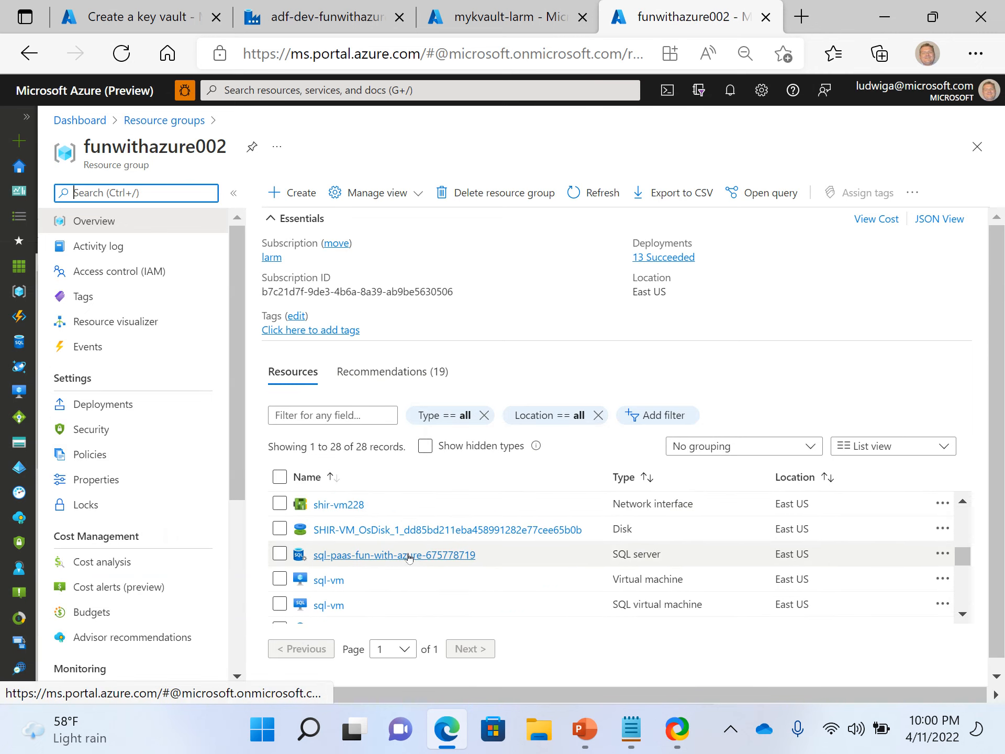
{"action": "scroll", "coordinate": [354, 517], "scroll_direction": "down", "scroll_amount": 3}
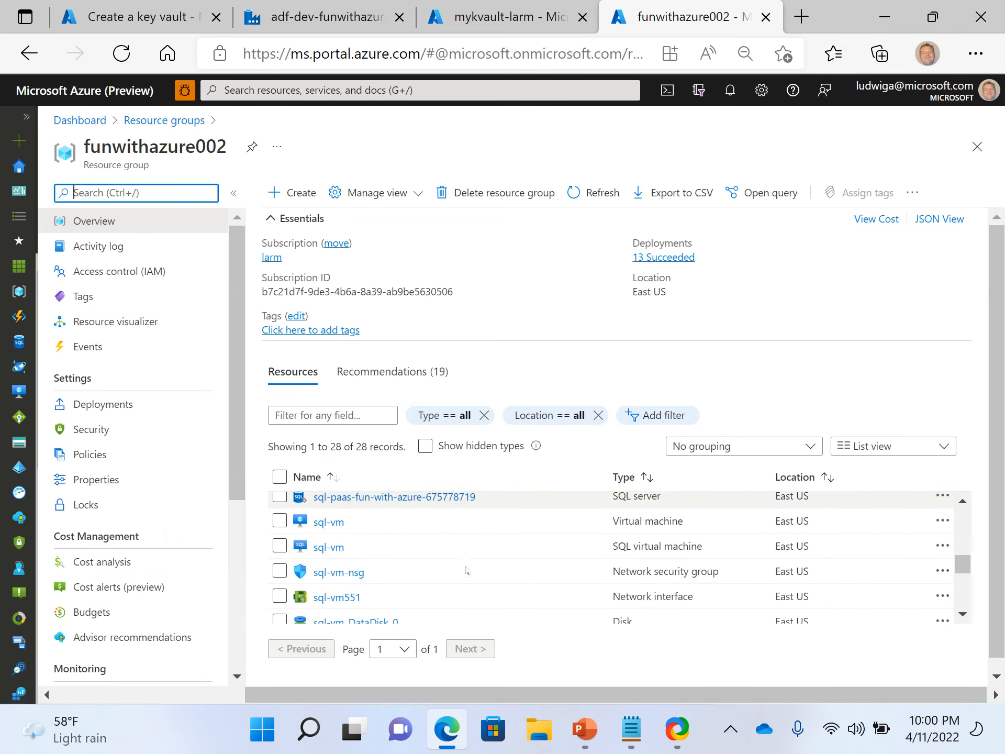
Browse the funwithazure002 resource list, open the vnet-dev-funwithazure virtual network and view its subnets.
{"action": "scroll", "coordinate": [465, 569], "scroll_direction": "down", "scroll_amount": 4}
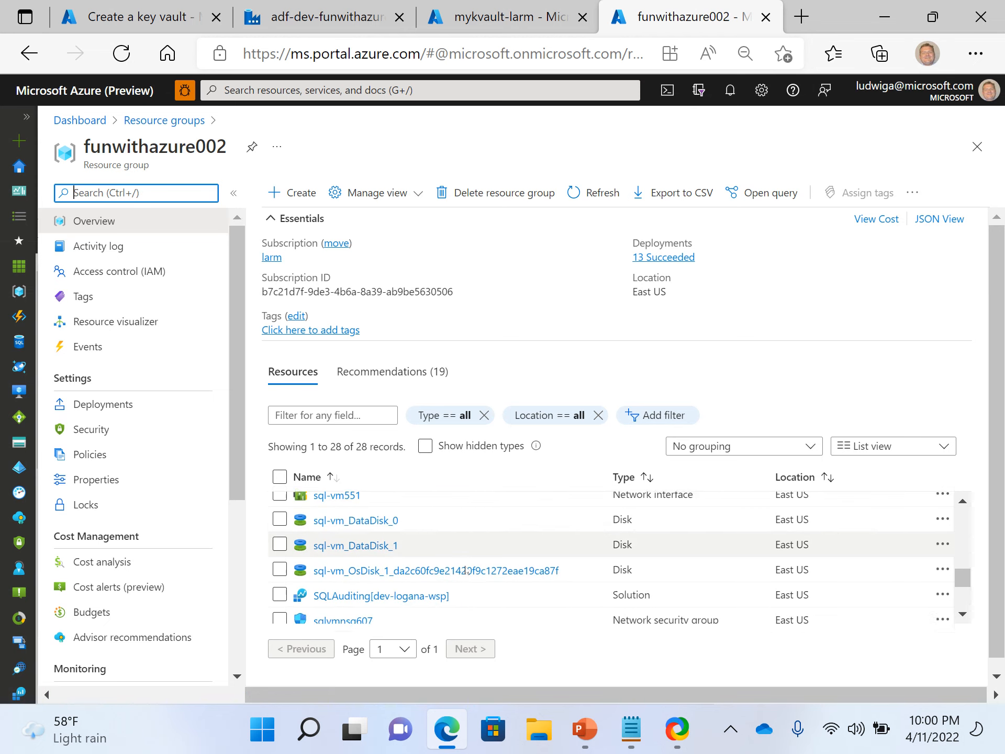
{"action": "scroll", "coordinate": [465, 569], "scroll_direction": "down", "scroll_amount": 3}
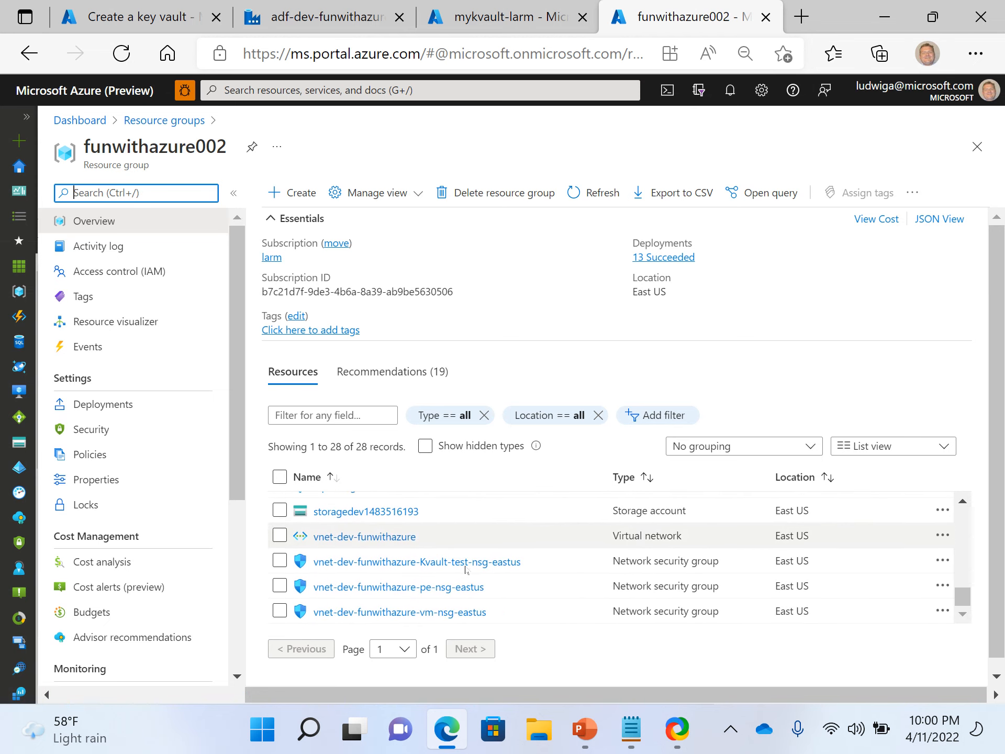
{"action": "scroll", "coordinate": [505, 579], "scroll_direction": "up", "scroll_amount": 2}
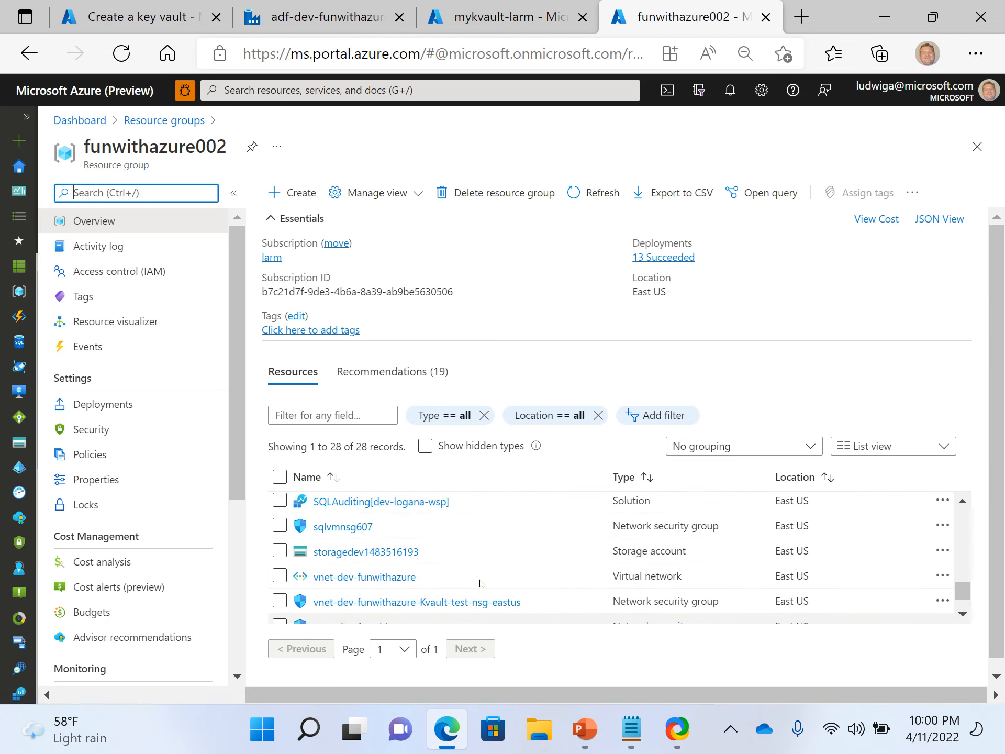
{"action": "left_click", "coordinate": [366, 577]}
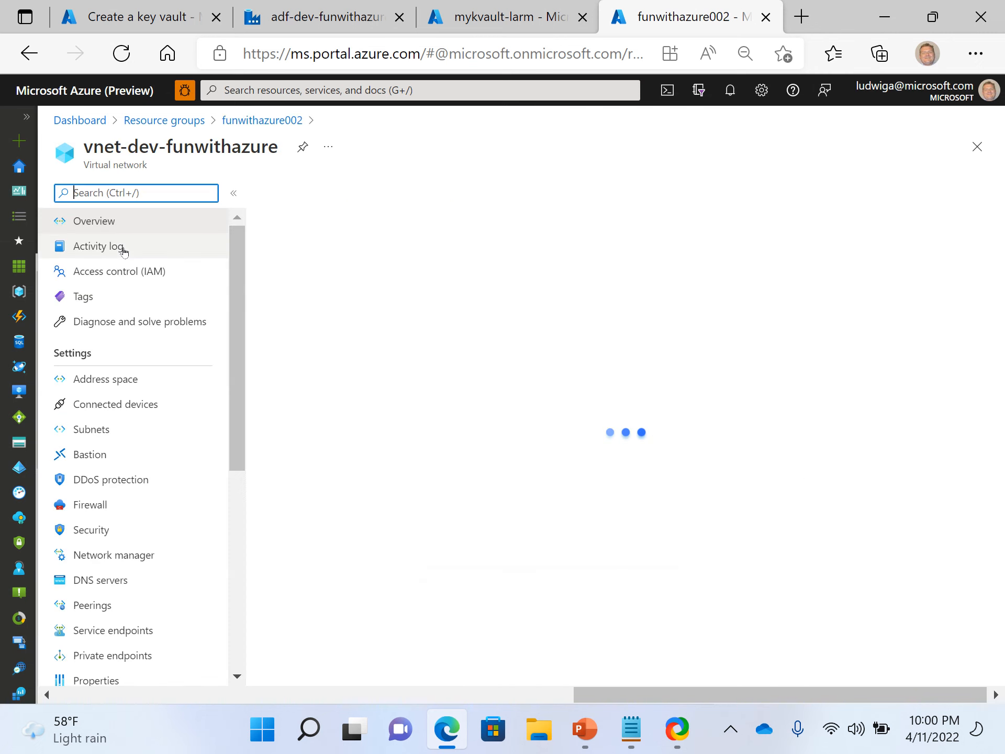
{"action": "left_click", "coordinate": [140, 432]}
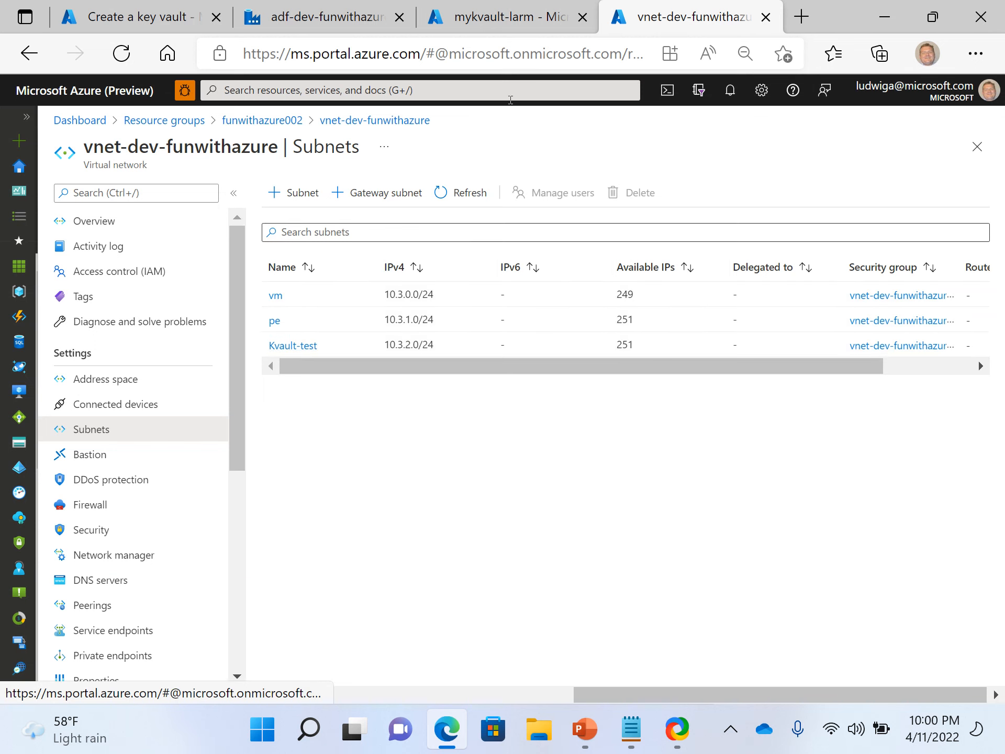
Compare the existing key vault's networking and the Data Factory linked services, then return to the key vault creation wizard.
{"action": "left_click", "coordinate": [486, 21]}
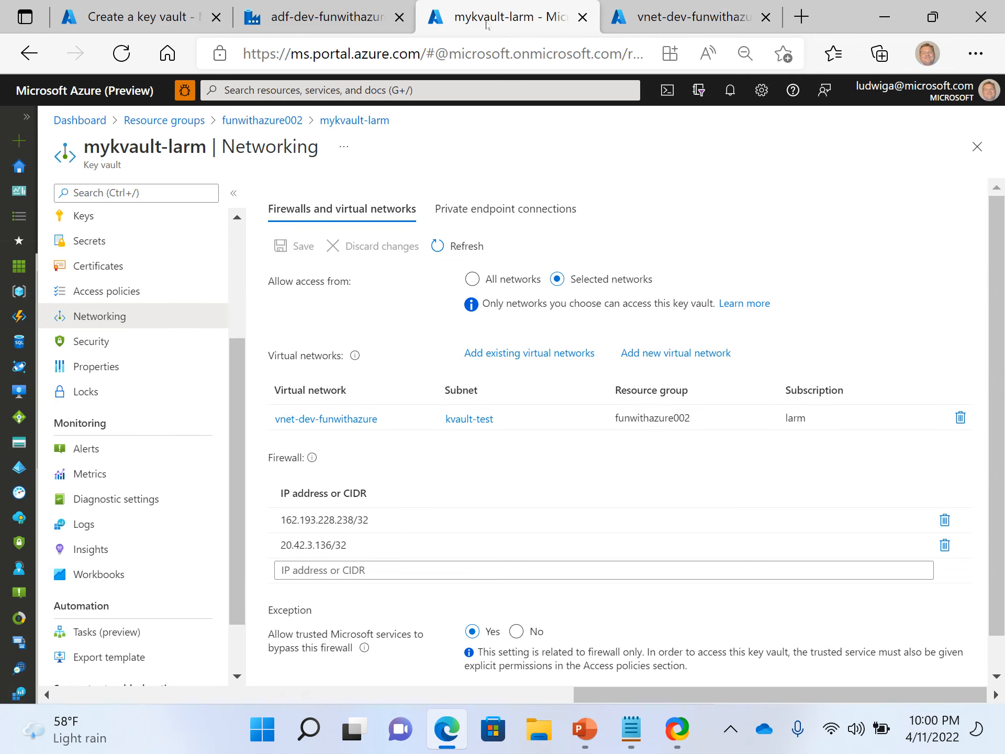
{"action": "left_click", "coordinate": [357, 29]}
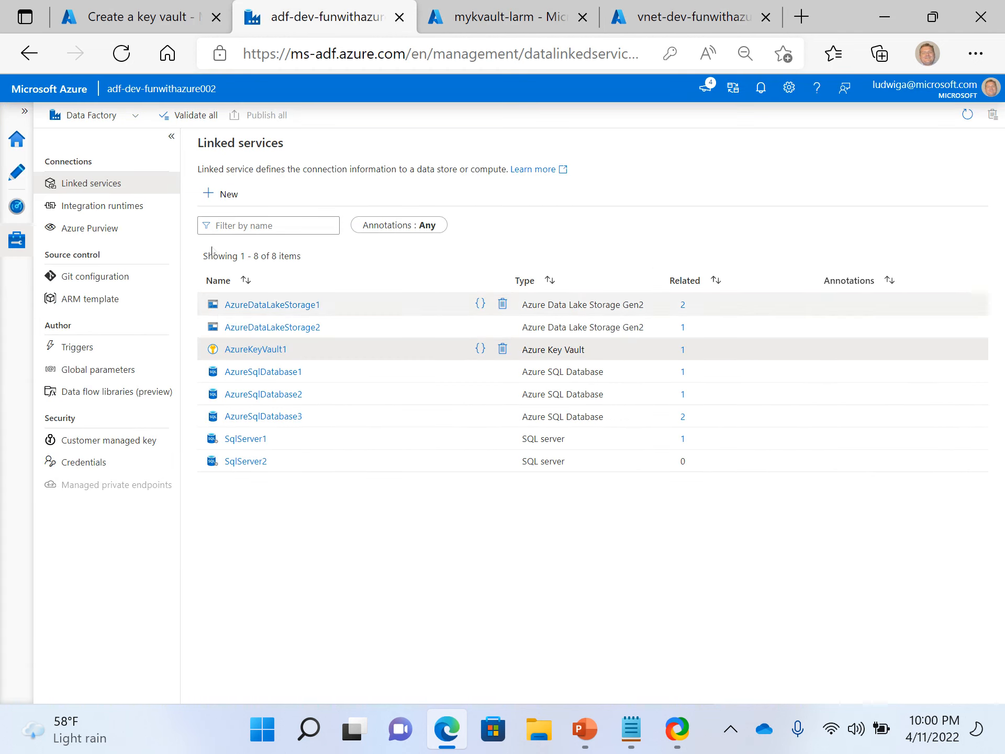
{"action": "left_click", "coordinate": [174, 21]}
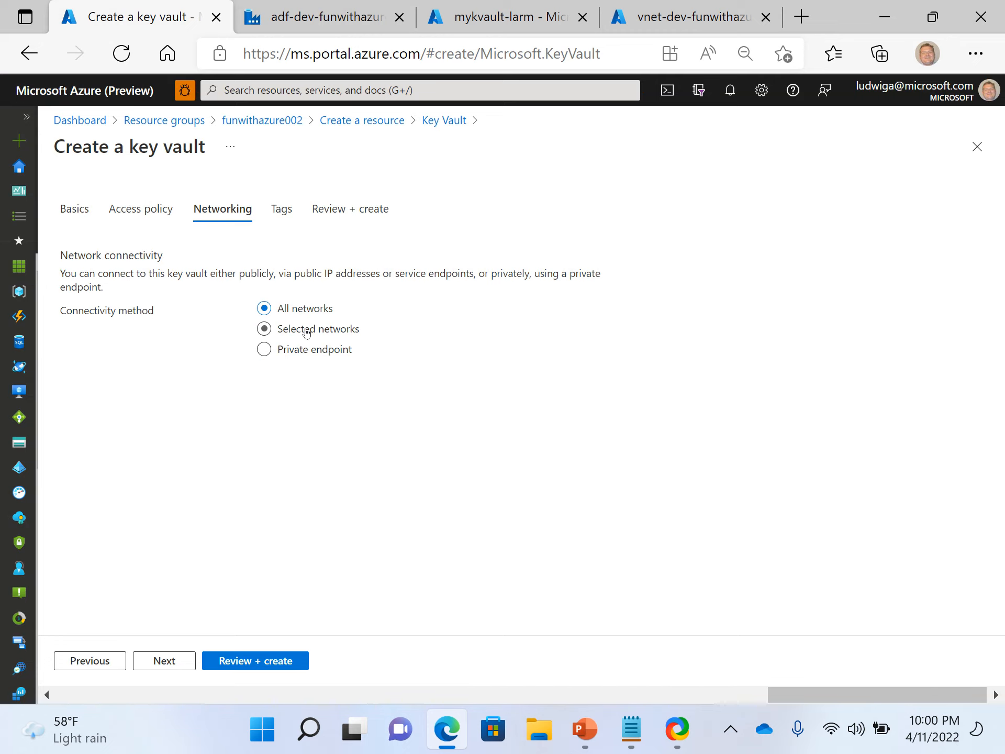
Try the Private endpoint and Selected networks connectivity methods, then go back to All networks.
{"action": "left_click", "coordinate": [296, 349]}
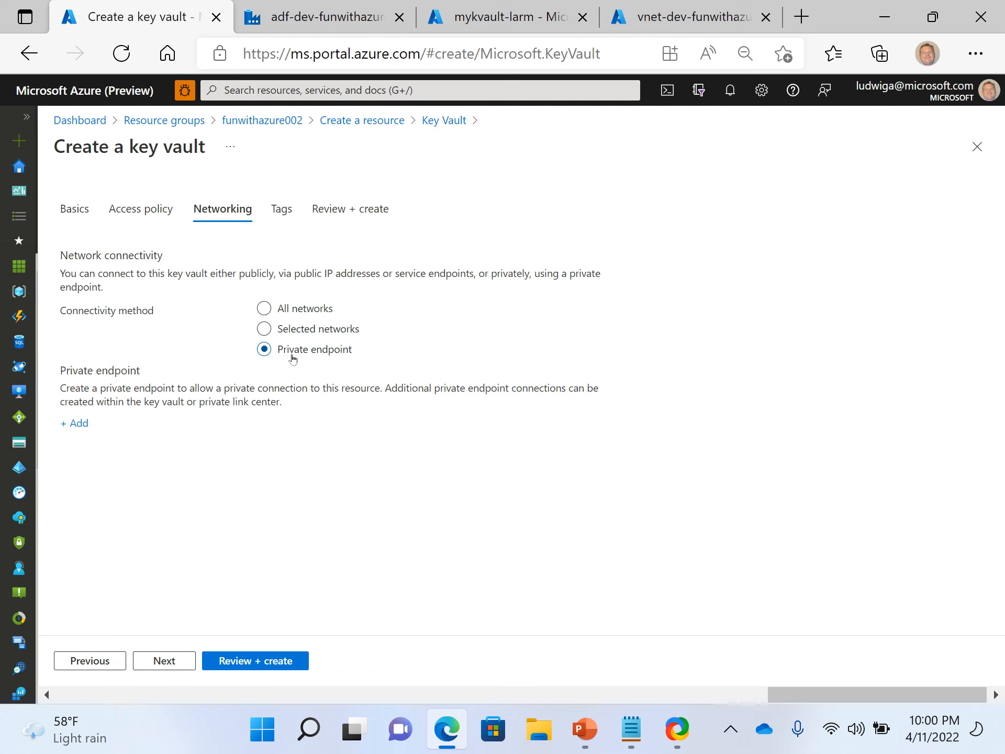
{"action": "left_click", "coordinate": [300, 329]}
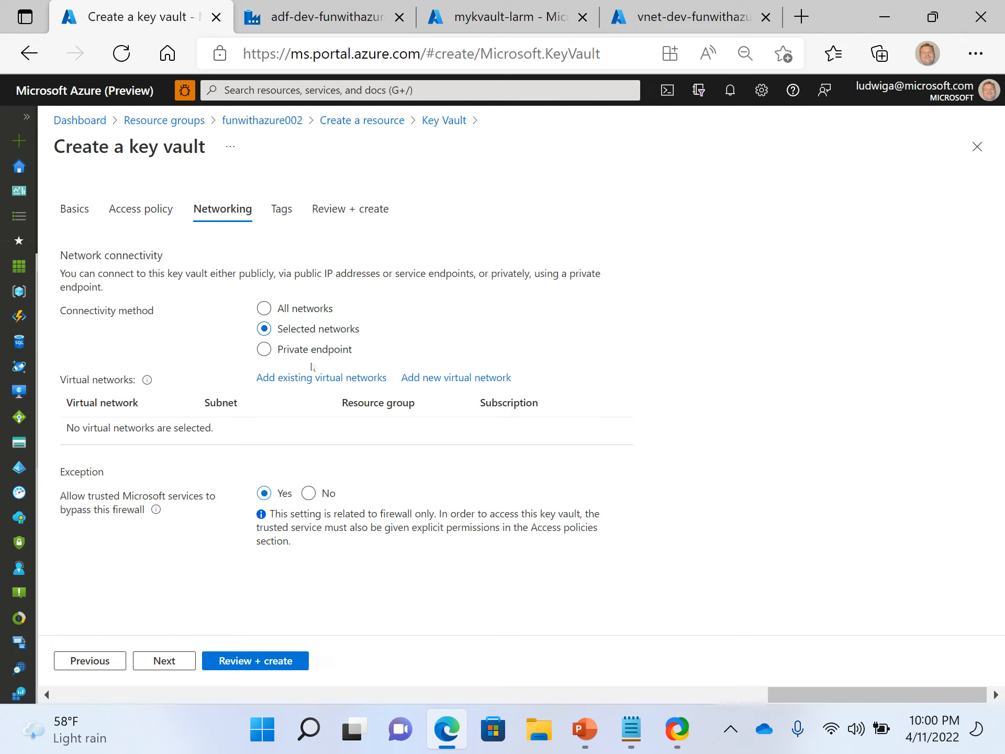
{"action": "left_click", "coordinate": [308, 315]}
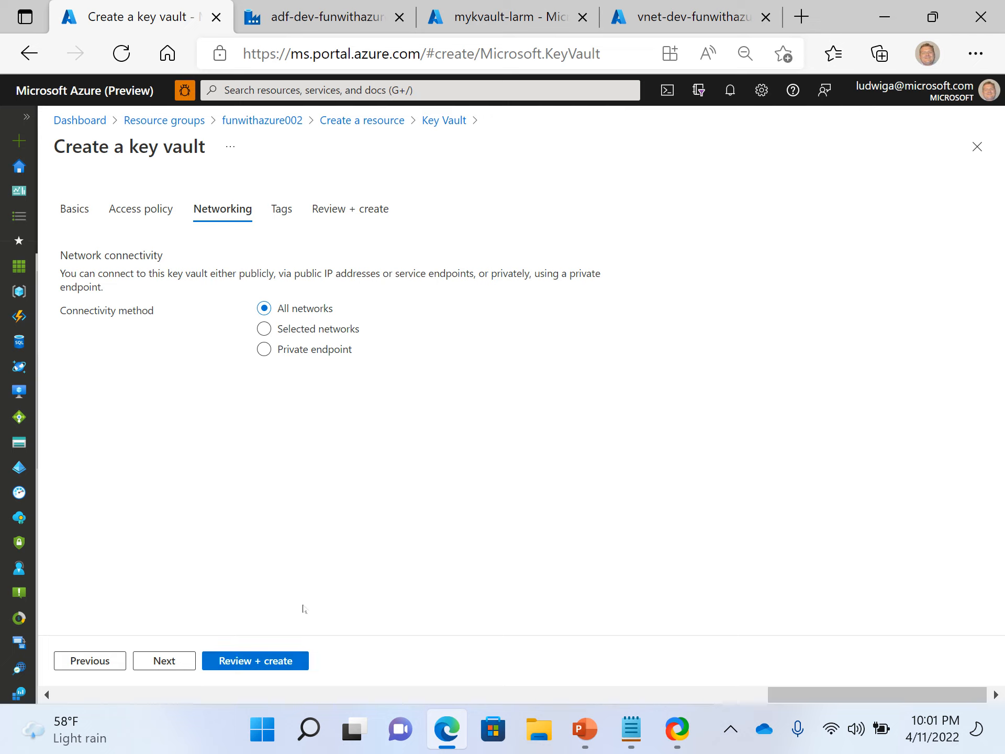
Preview the review summary, then try the Azure role-based access control permission model before returning to Vault access policy.
{"action": "left_click", "coordinate": [260, 662]}
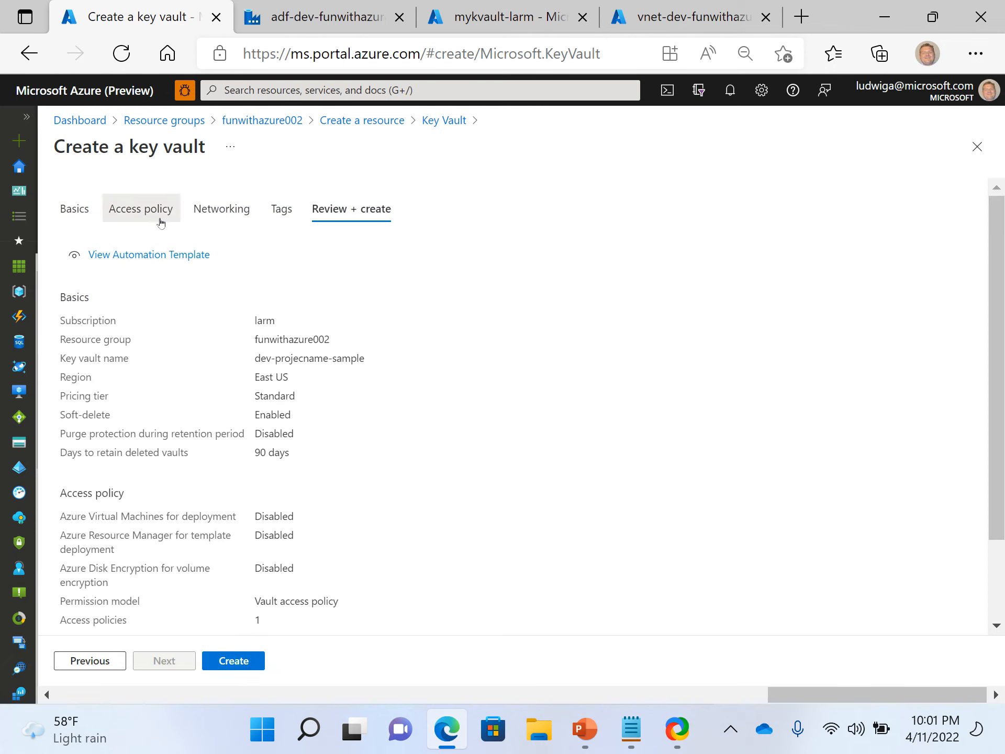
{"action": "left_click", "coordinate": [161, 223]}
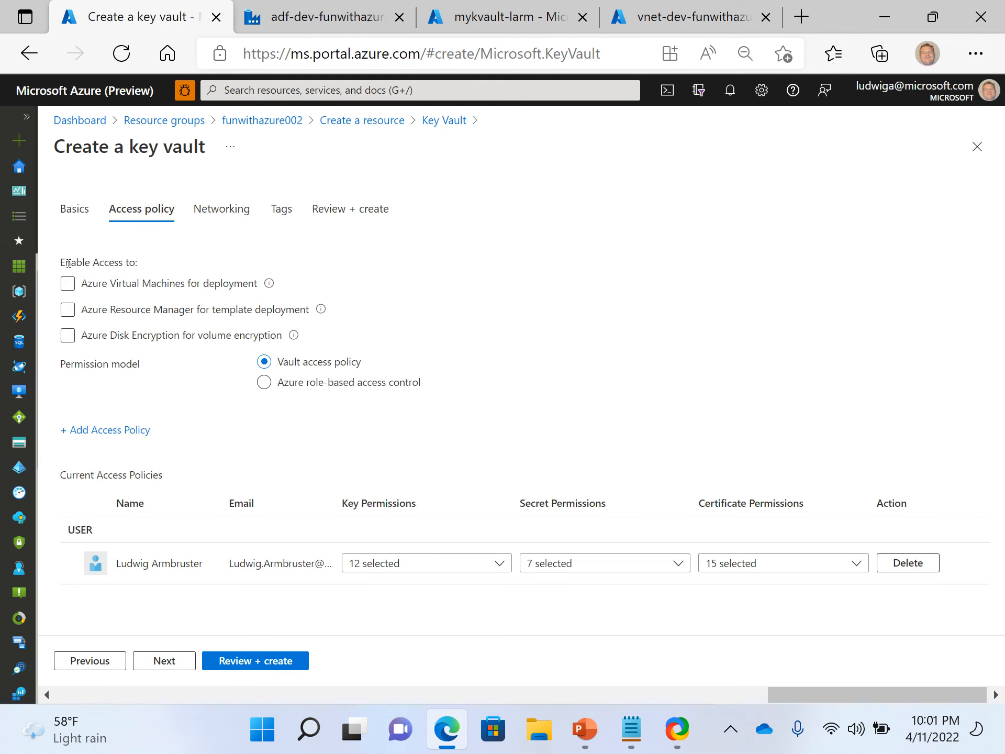
{"action": "left_click", "coordinate": [96, 285]}
{"action": "mouse_move", "coordinate": [320, 320]}
{"action": "left_click", "coordinate": [180, 340]}
{"action": "left_click", "coordinate": [325, 388]}
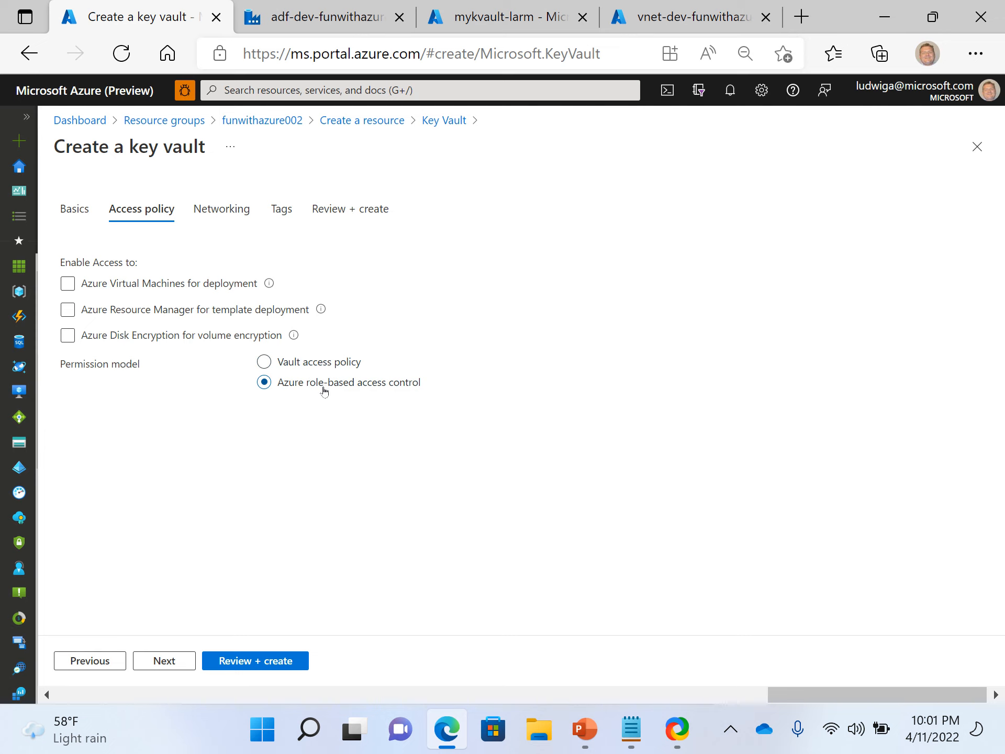
{"action": "left_click", "coordinate": [338, 366]}
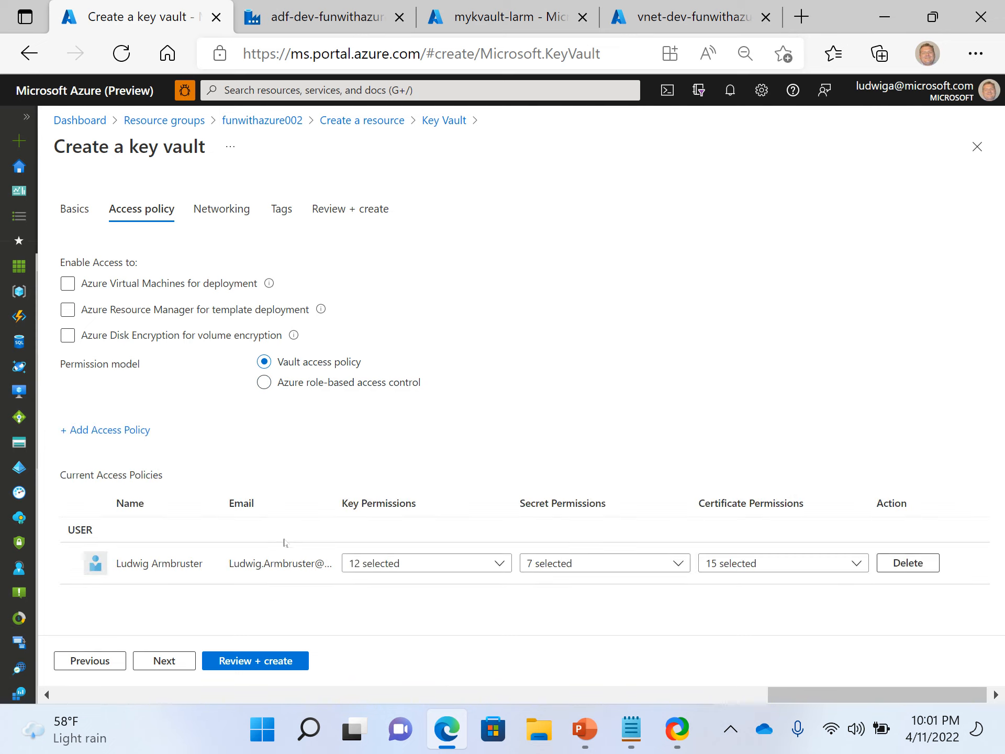
Create the dev-projecname-sample key vault from the review page with all-networks connectivity.
{"action": "left_click", "coordinate": [212, 222]}
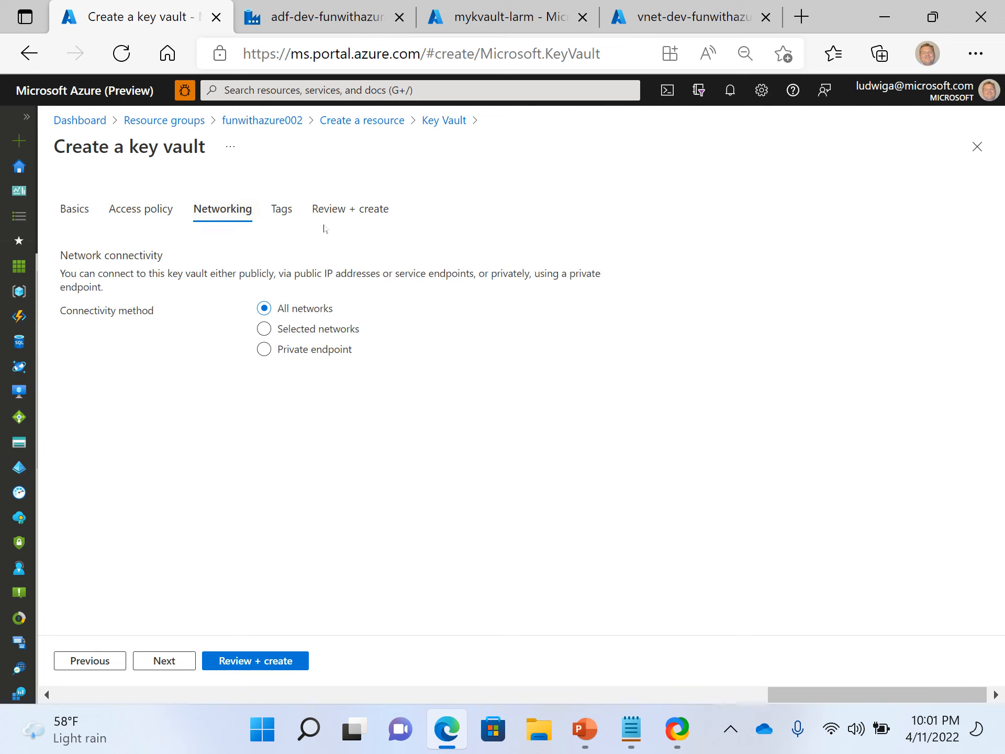
{"action": "left_click", "coordinate": [340, 215]}
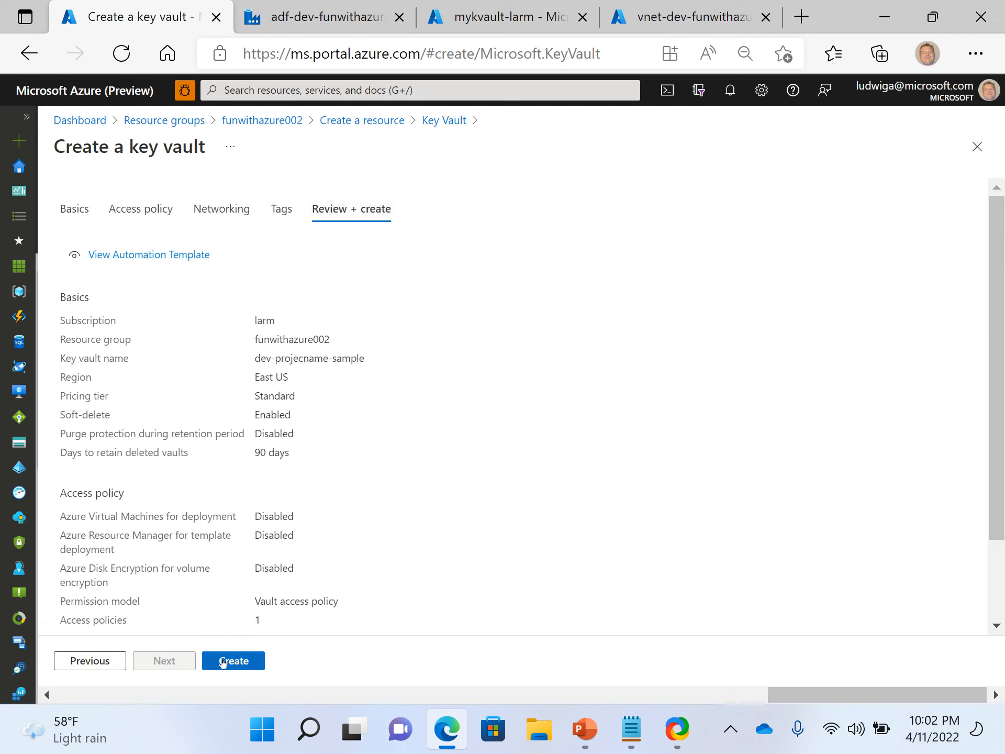
{"action": "left_click", "coordinate": [222, 662]}
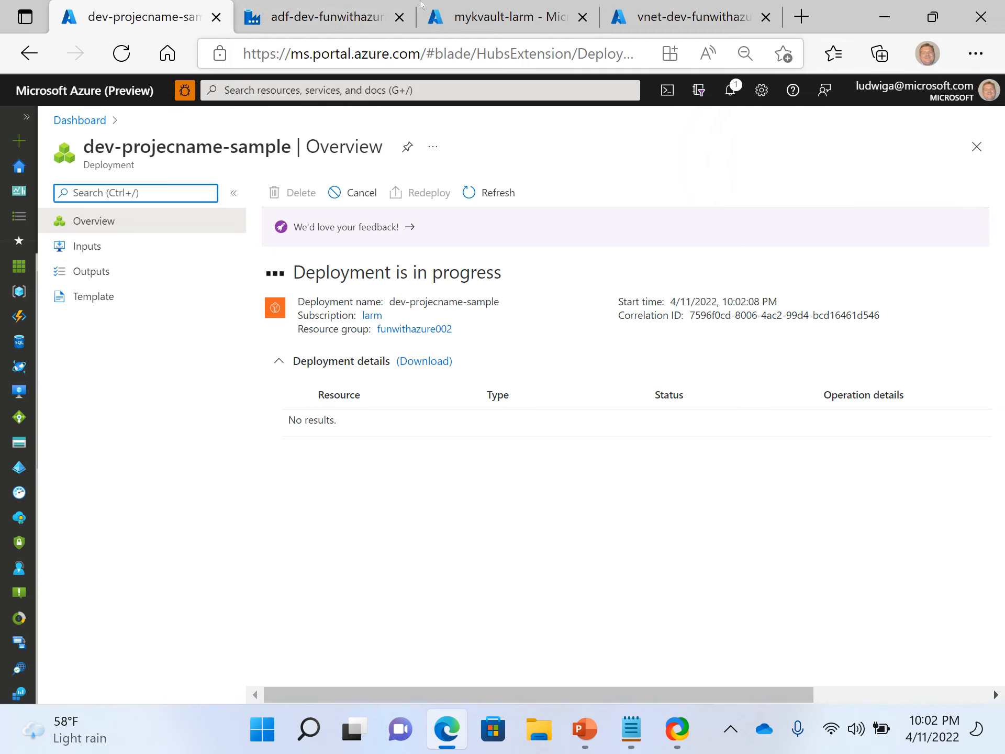
Check the key vault deployment's progress while switching among the open browser tabs.
{"action": "left_click", "coordinate": [374, 18]}
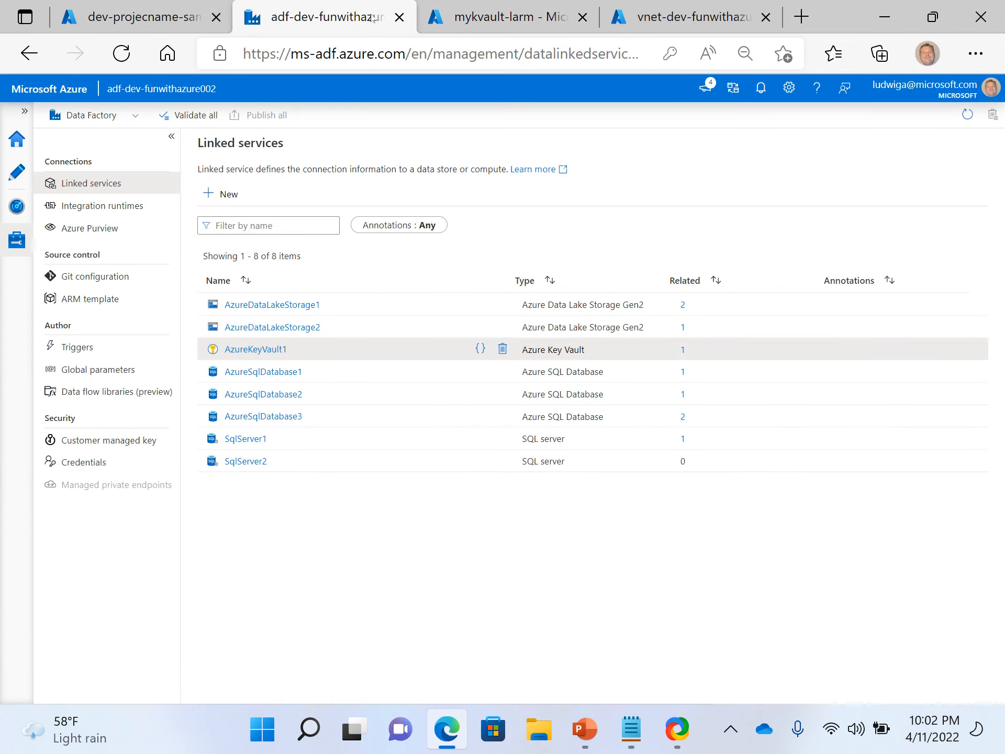
{"action": "left_click", "coordinate": [168, 14]}
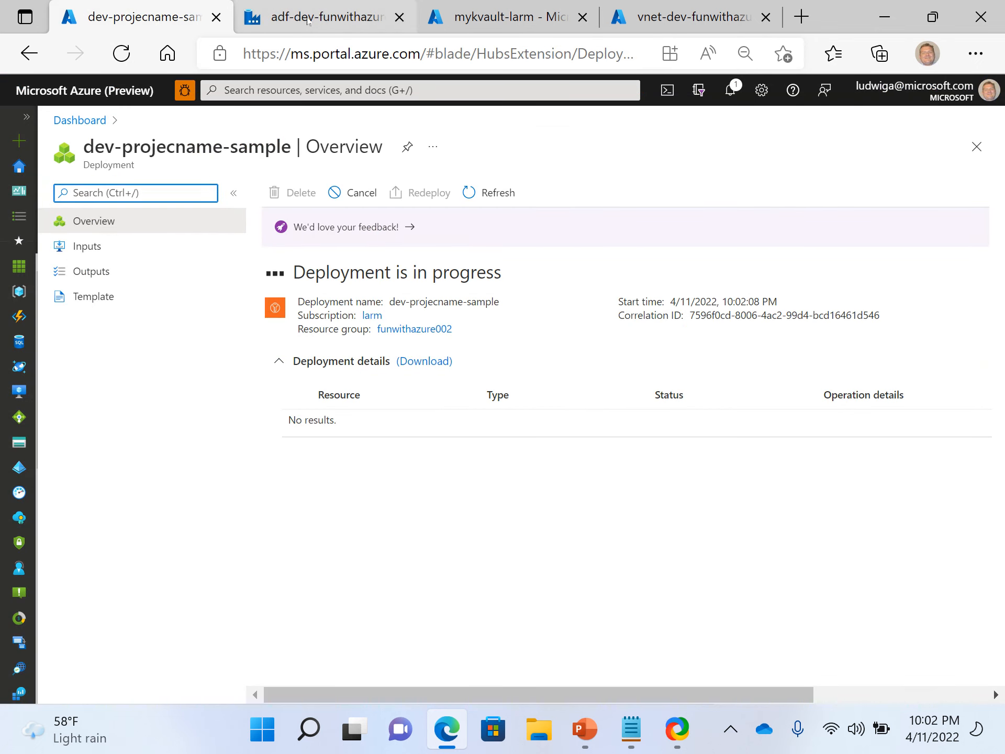
{"action": "left_click", "coordinate": [308, 22]}
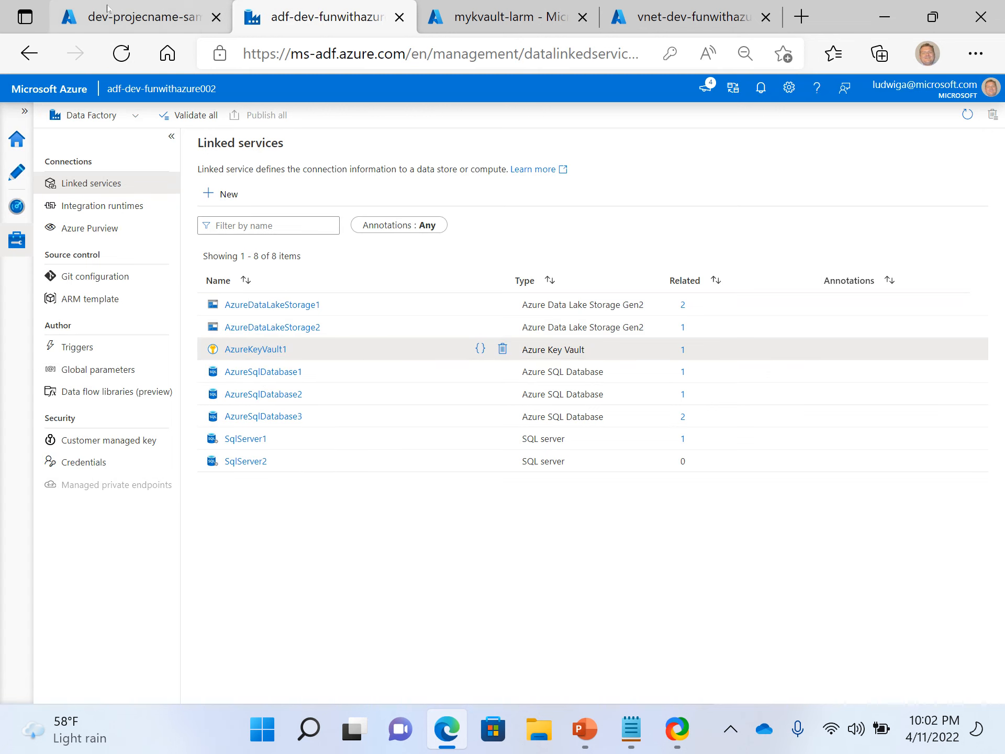
{"action": "left_click", "coordinate": [107, 8]}
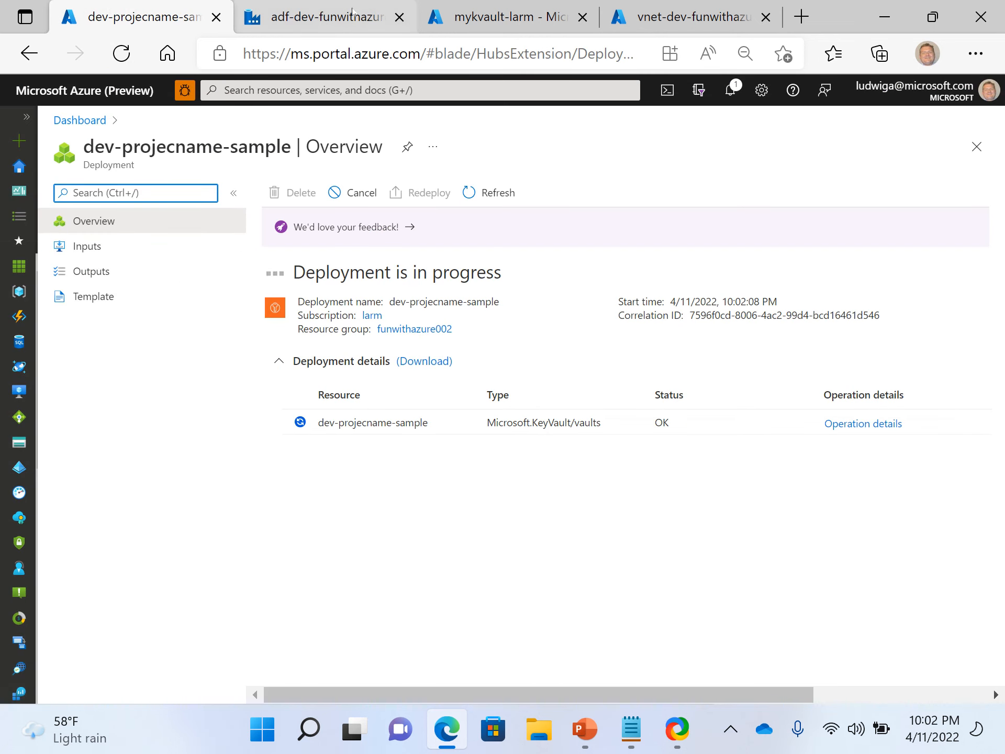
{"action": "left_click", "coordinate": [352, 11]}
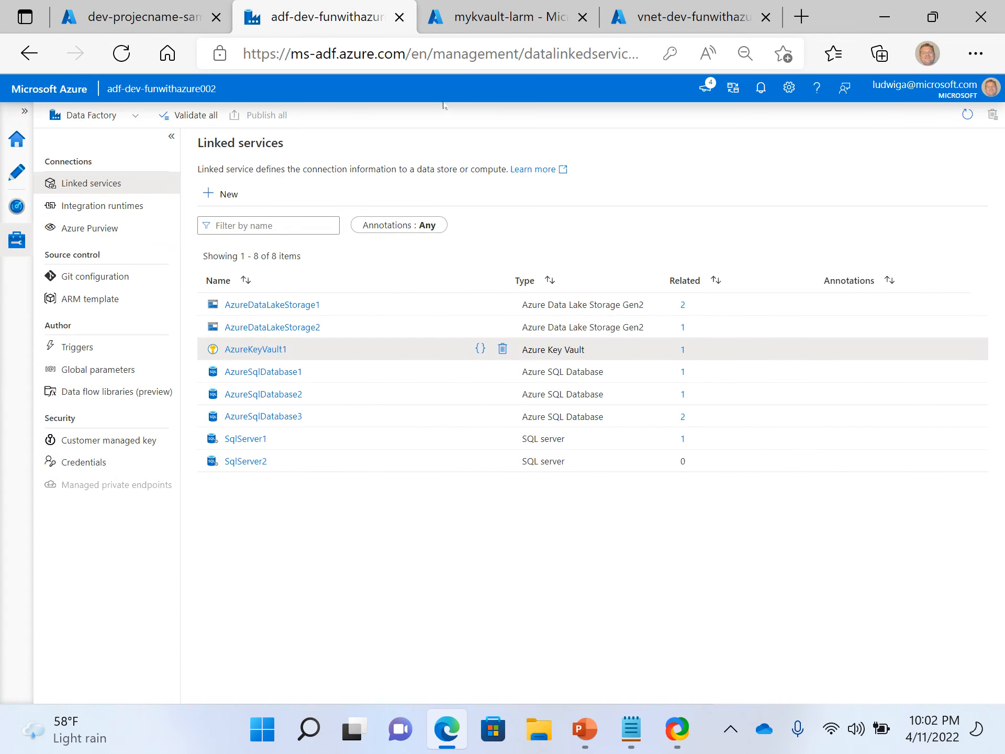
{"action": "left_click", "coordinate": [492, 4]}
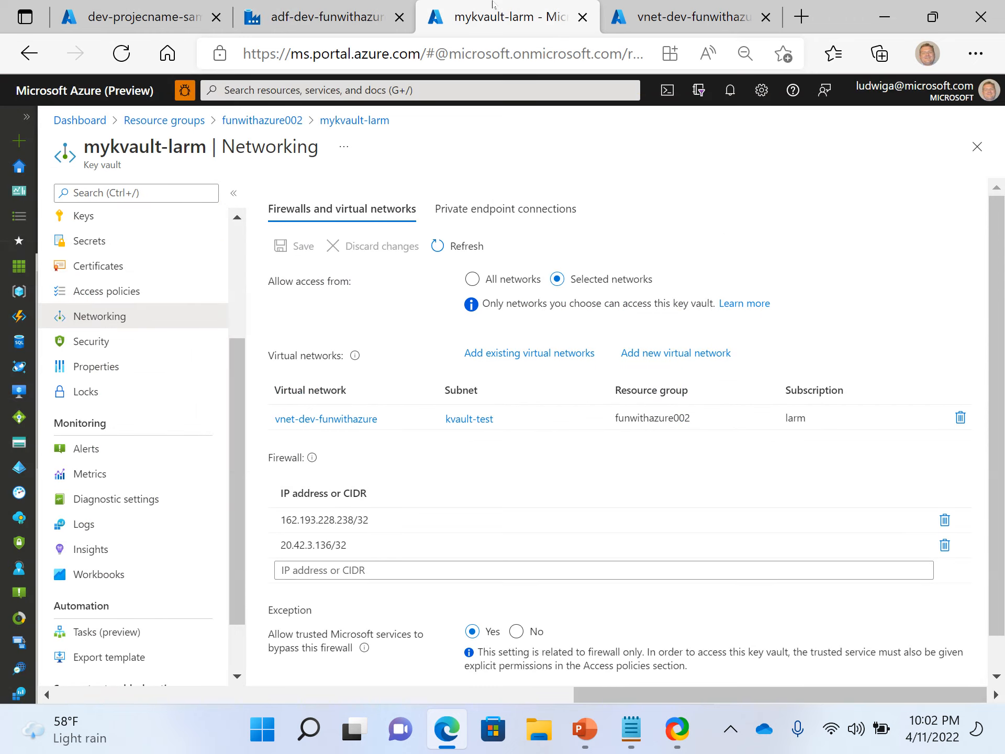
{"action": "left_click", "coordinate": [664, 21]}
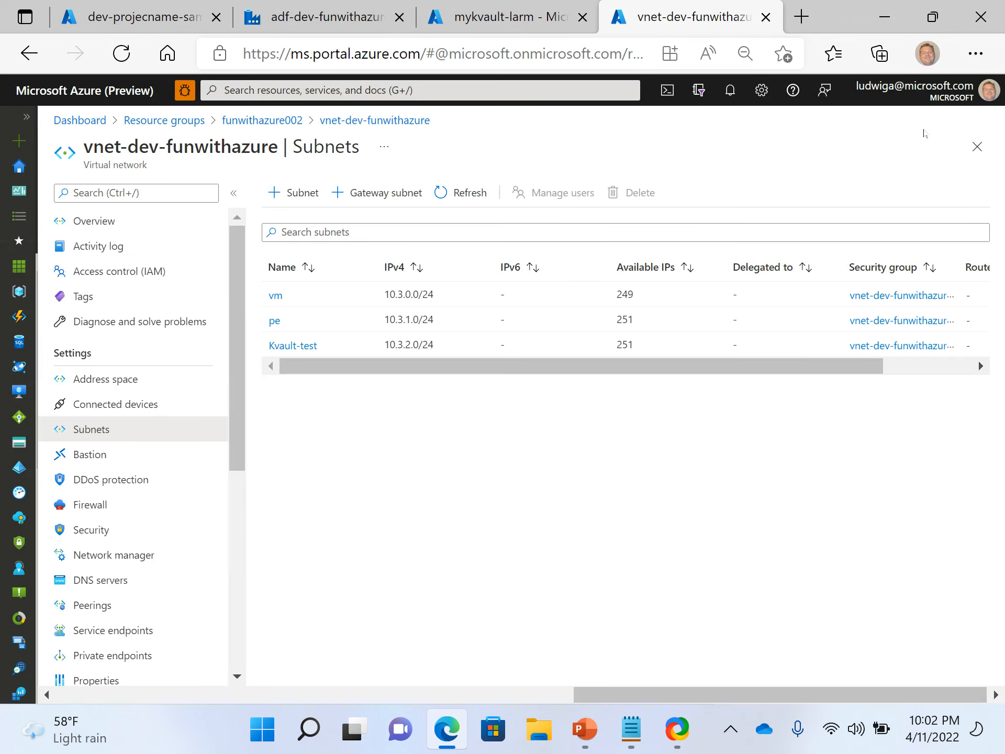
Open the mykvault-larm key vault from the resource group and review its Networking settings.
{"action": "left_click", "coordinate": [976, 147]}
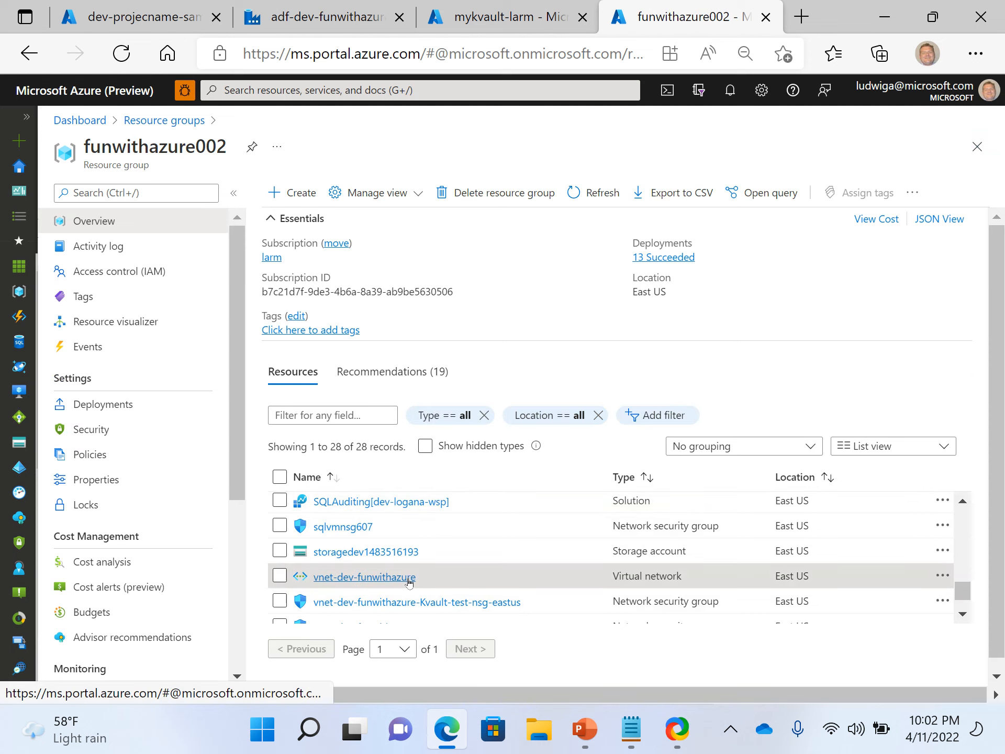
{"action": "scroll", "coordinate": [408, 582], "scroll_direction": "up", "scroll_amount": 5}
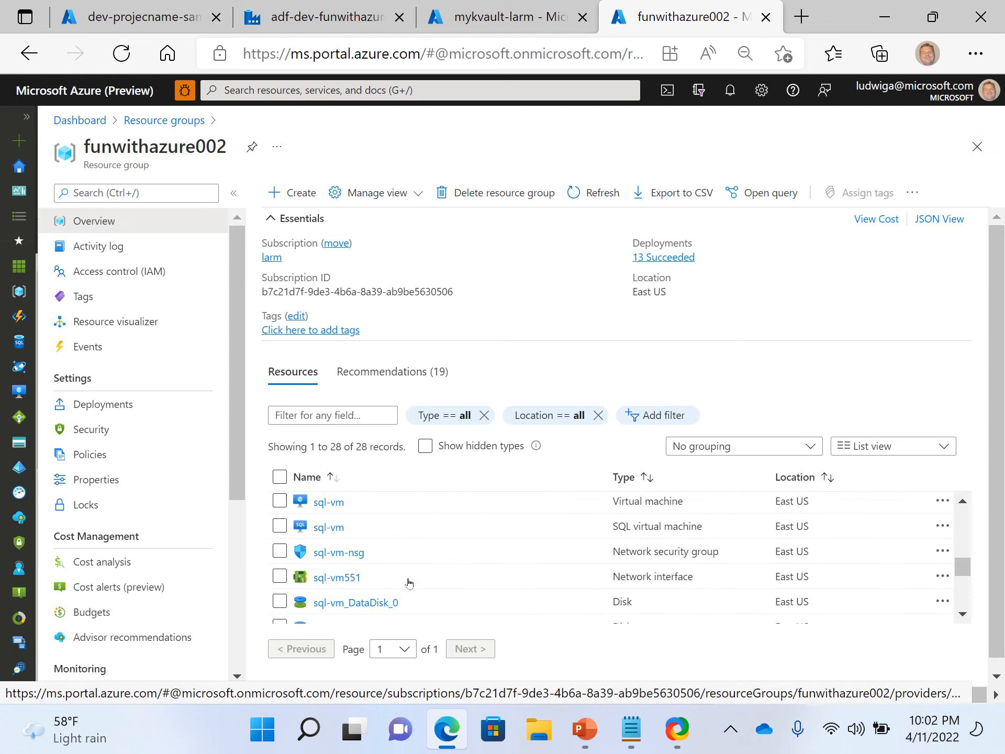
{"action": "scroll", "coordinate": [409, 582], "scroll_direction": "up", "scroll_amount": 5}
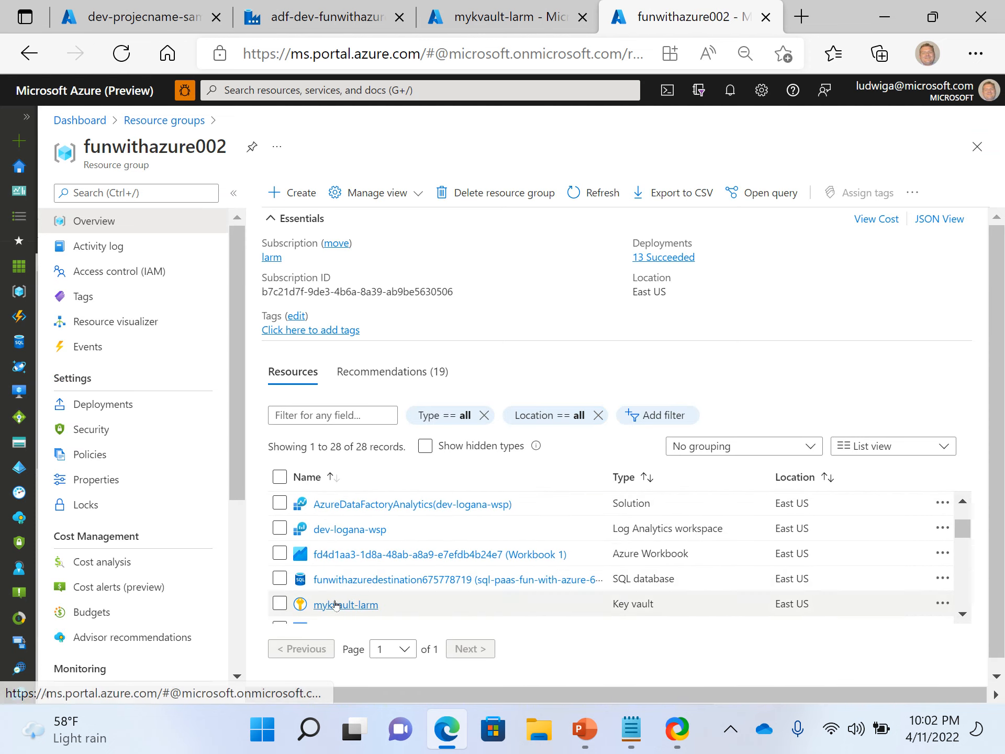
{"action": "left_click", "coordinate": [335, 604]}
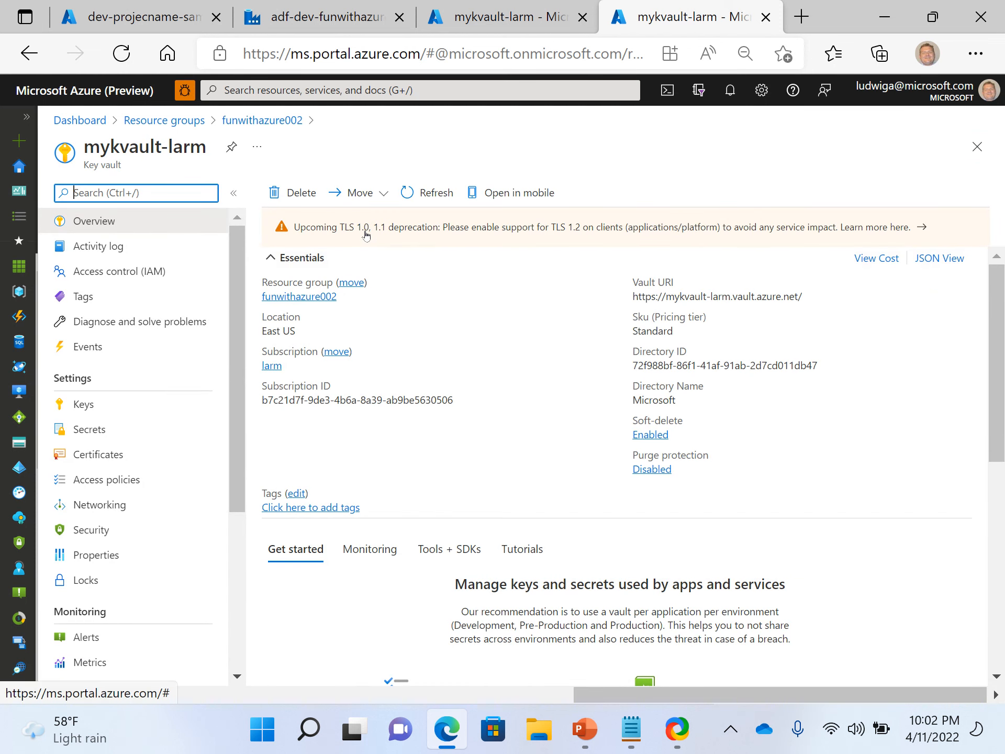
{"action": "scroll", "coordinate": [132, 484], "scroll_direction": "down", "scroll_amount": 5}
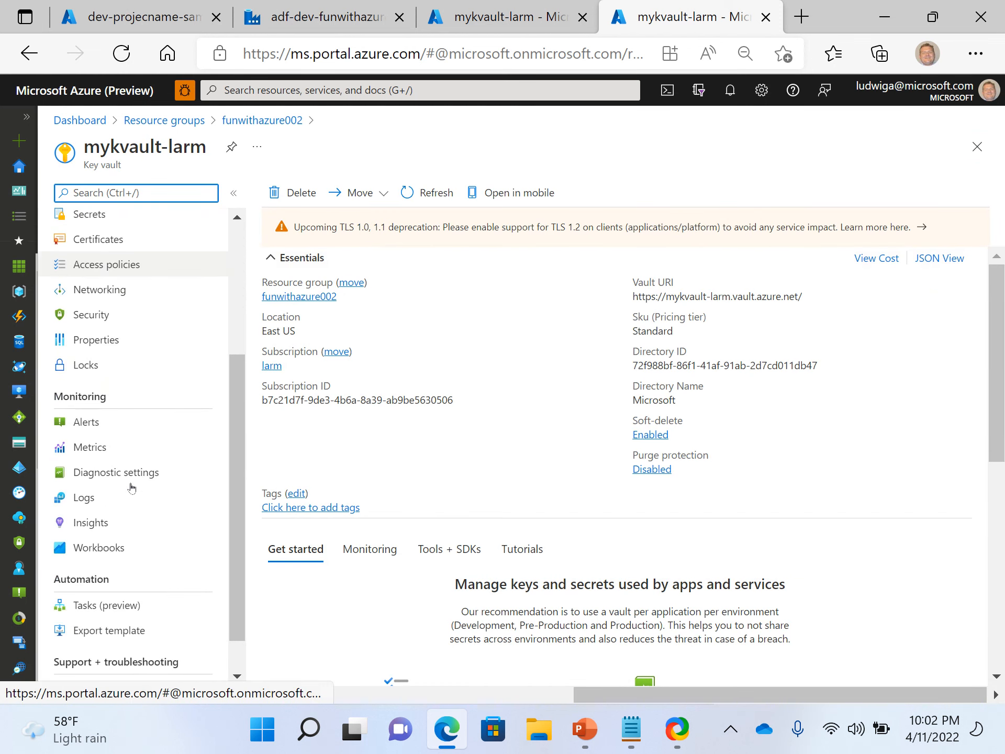
{"action": "scroll", "coordinate": [131, 485], "scroll_direction": "up", "scroll_amount": 3}
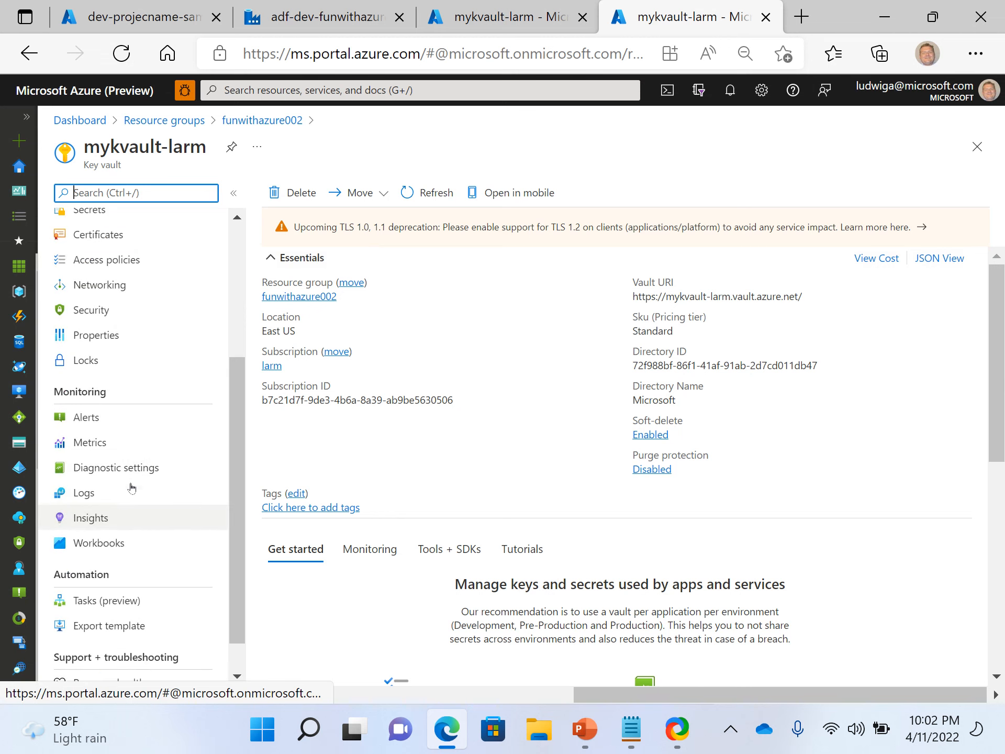
{"action": "left_click", "coordinate": [114, 390]}
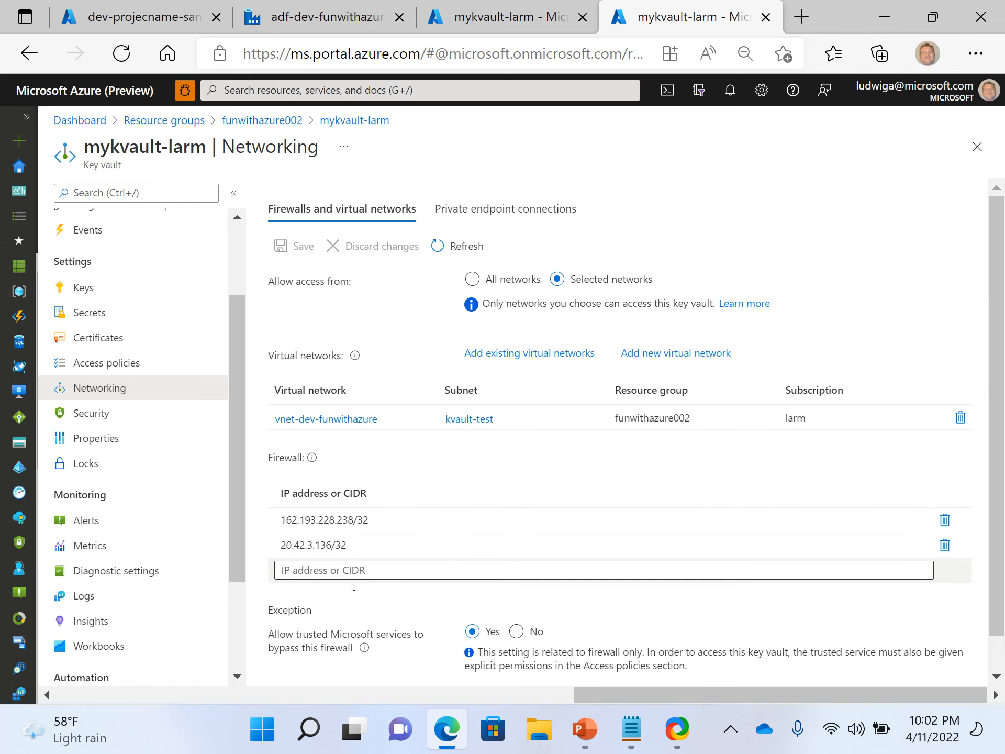
{"action": "scroll", "coordinate": [351, 585], "scroll_direction": "down", "scroll_amount": 1}
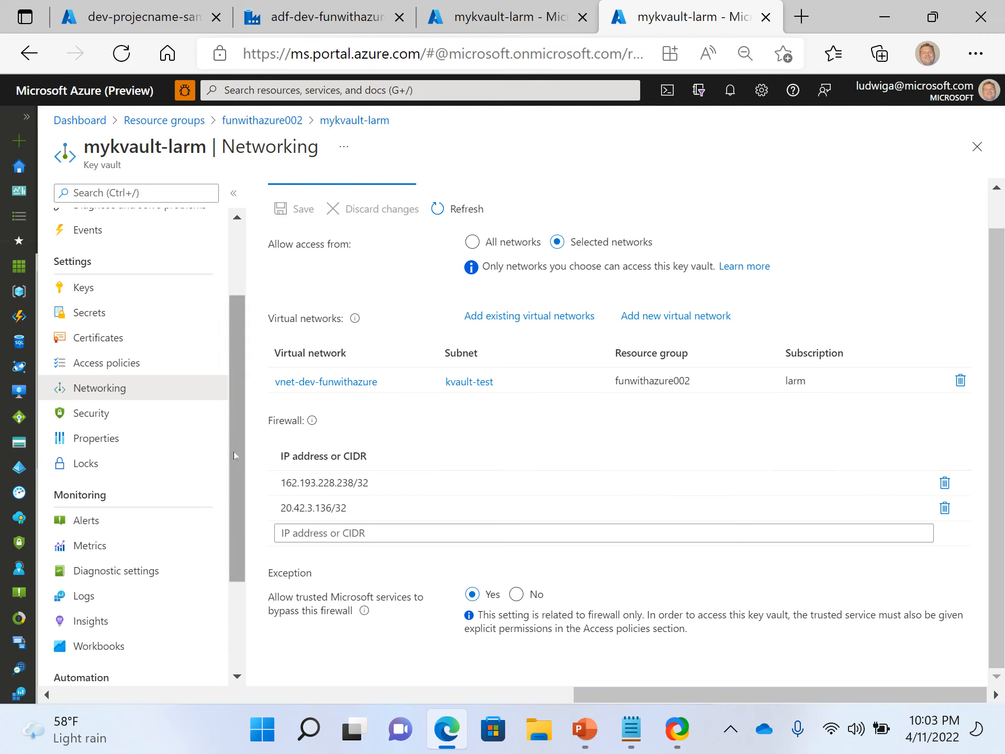
Switch to the Fun with Azure V9 PowerPoint deck to show the Playground Architecture slide.
{"action": "left_click", "coordinate": [529, 27]}
{"action": "left_click", "coordinate": [374, 22]}
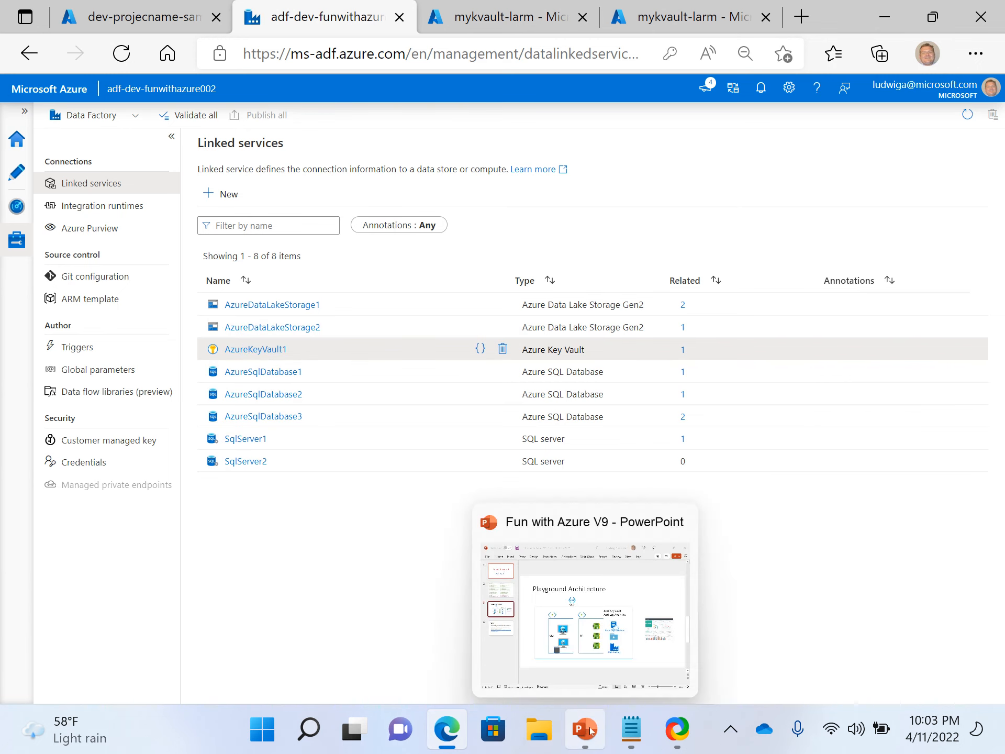
{"action": "left_click", "coordinate": [495, 516]}
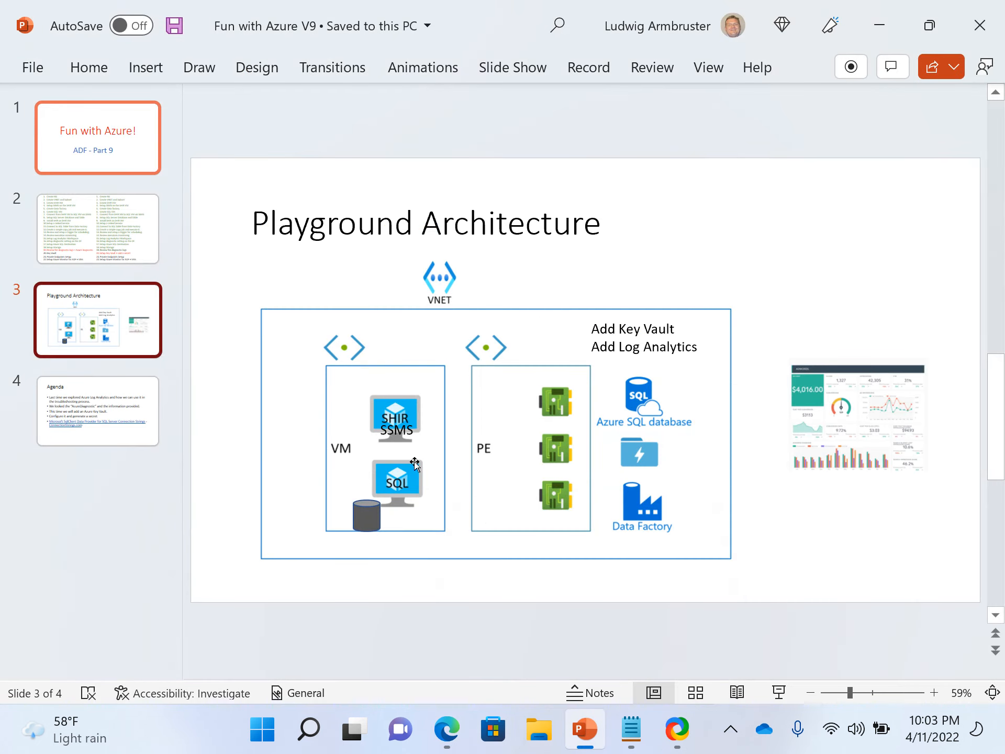
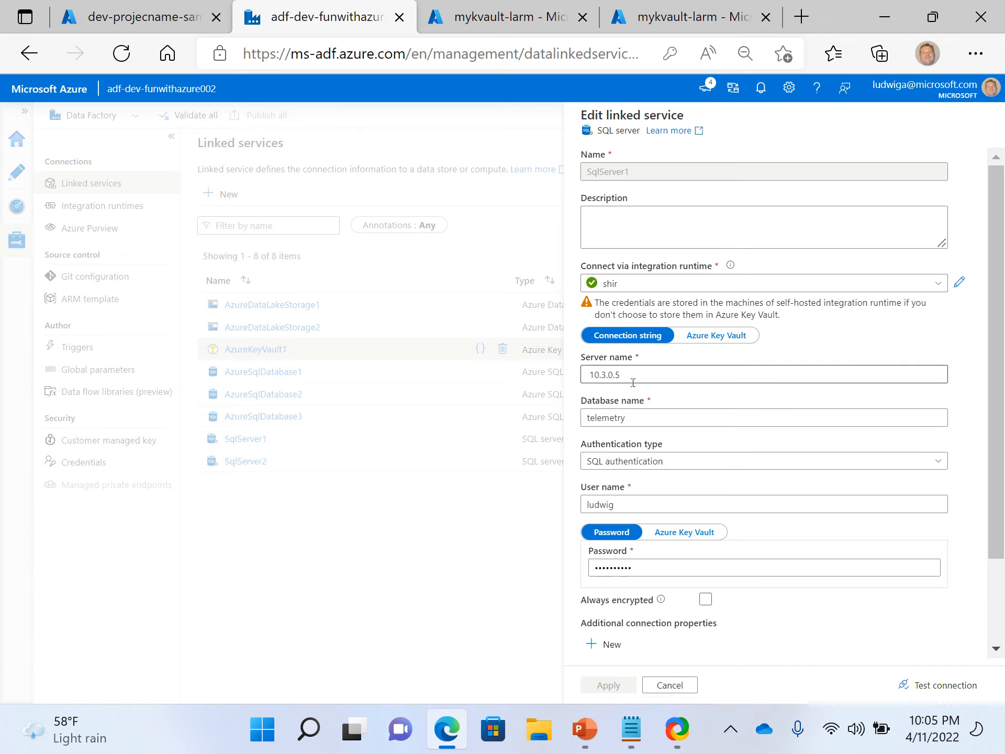
Review the SqlServer1 linked service's settings, test its connection, and close the panel.
{"action": "scroll", "coordinate": [652, 378], "scroll_direction": "down", "scroll_amount": 1}
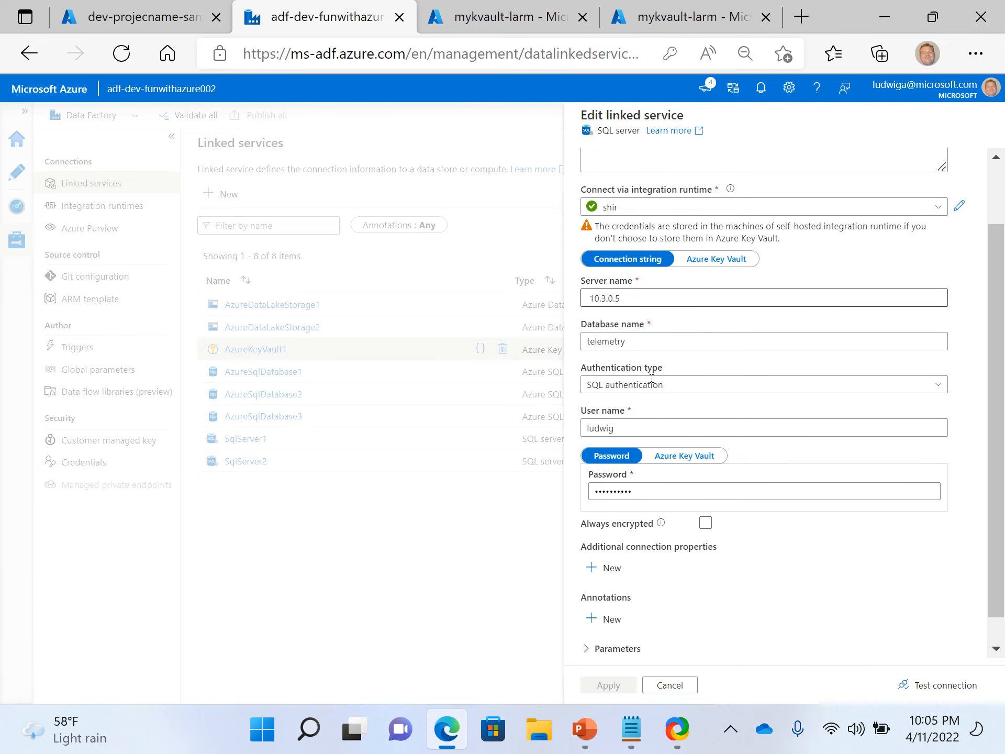
{"action": "scroll", "coordinate": [652, 378], "scroll_direction": "down", "scroll_amount": 1}
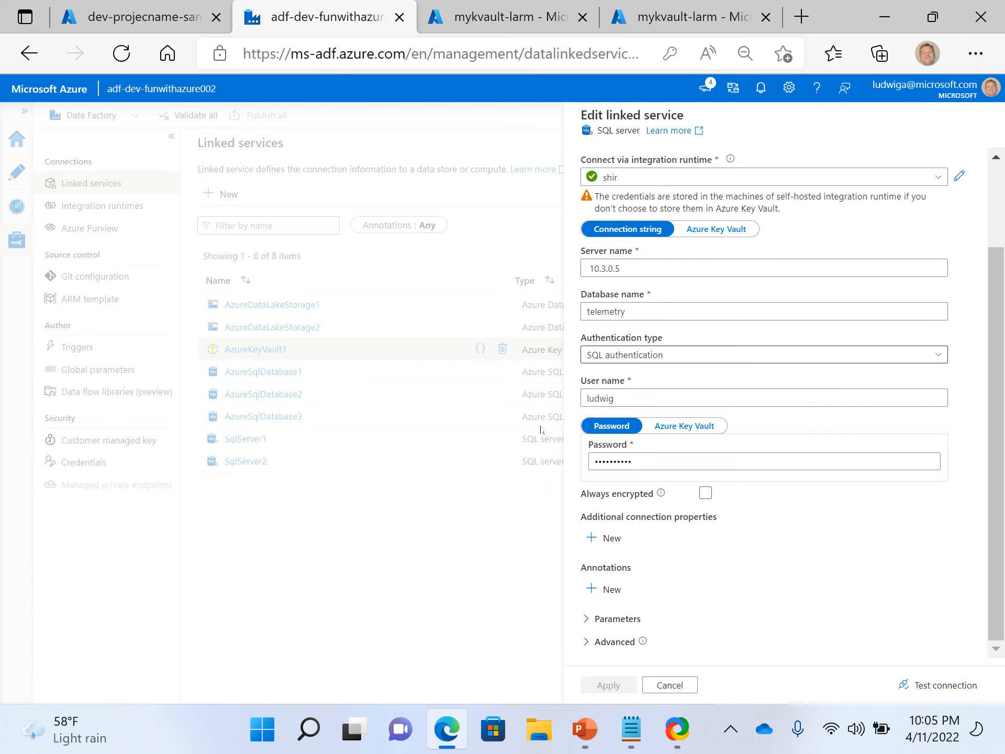
{"action": "scroll", "coordinate": [691, 314], "scroll_direction": "up", "scroll_amount": 2}
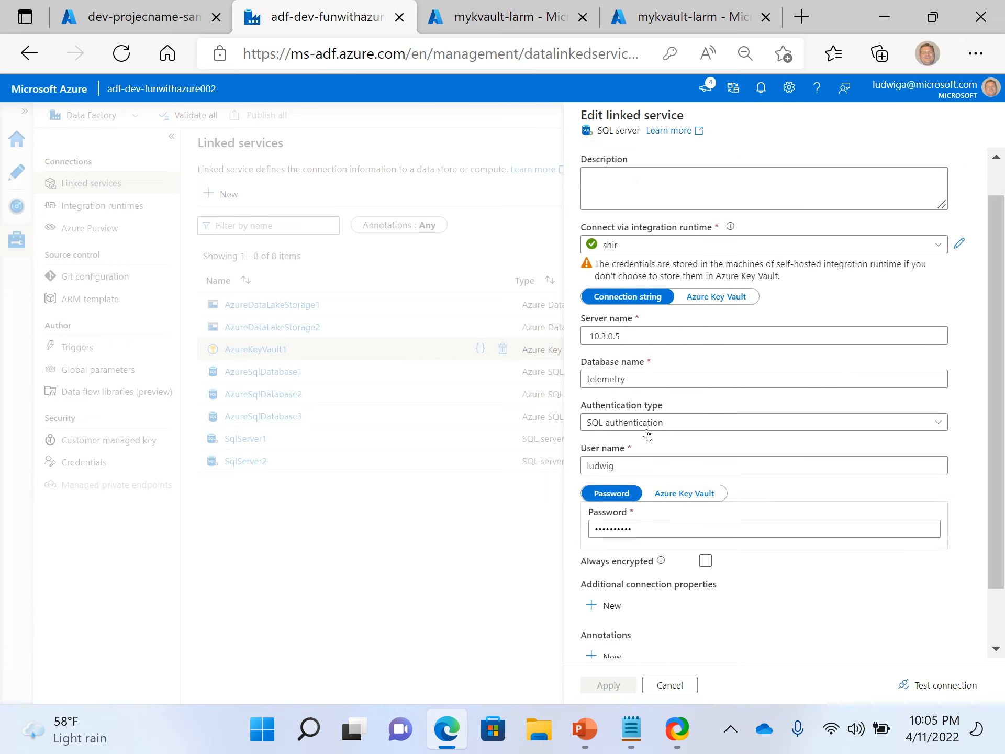
{"action": "scroll", "coordinate": [641, 498], "scroll_direction": "down", "scroll_amount": 2}
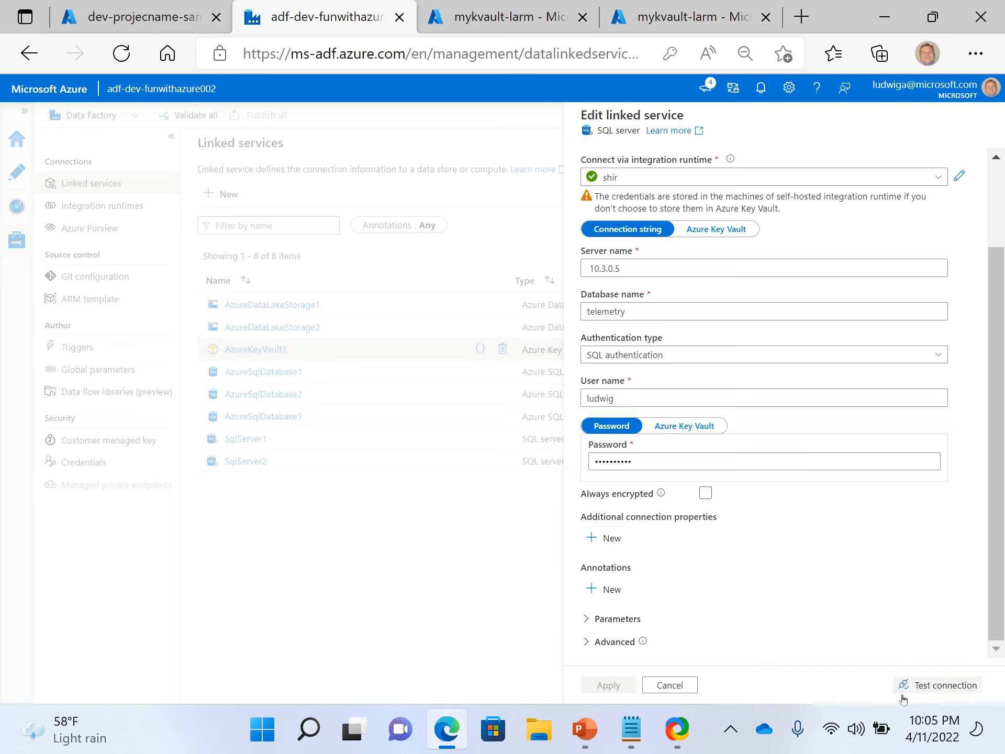
{"action": "left_click", "coordinate": [935, 686]}
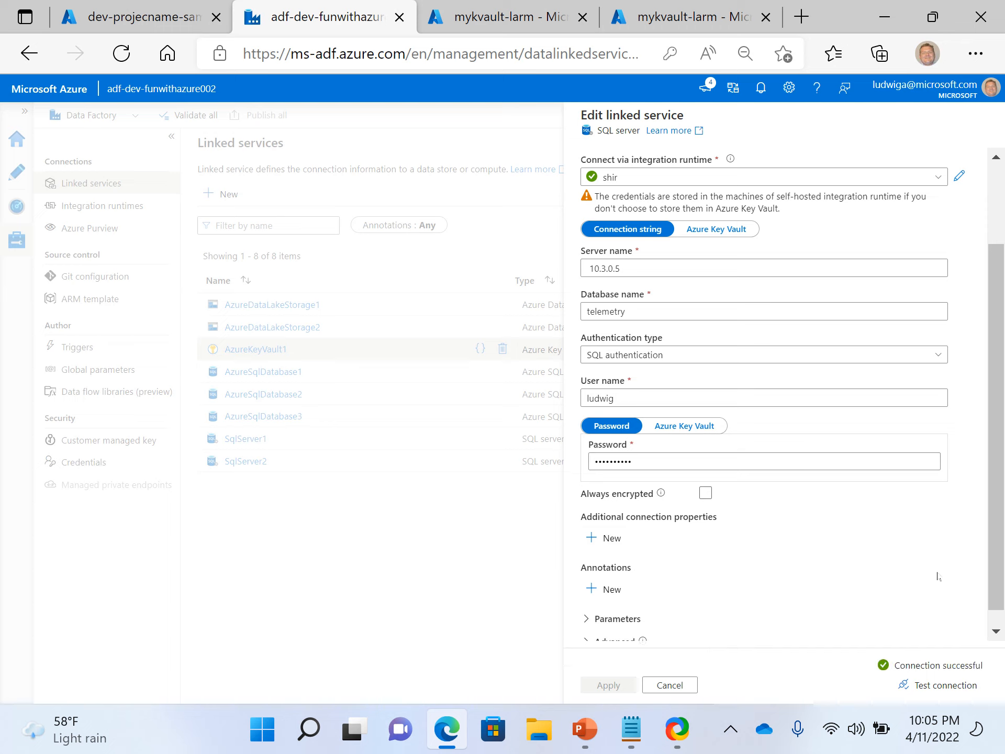
{"action": "left_click", "coordinate": [667, 688]}
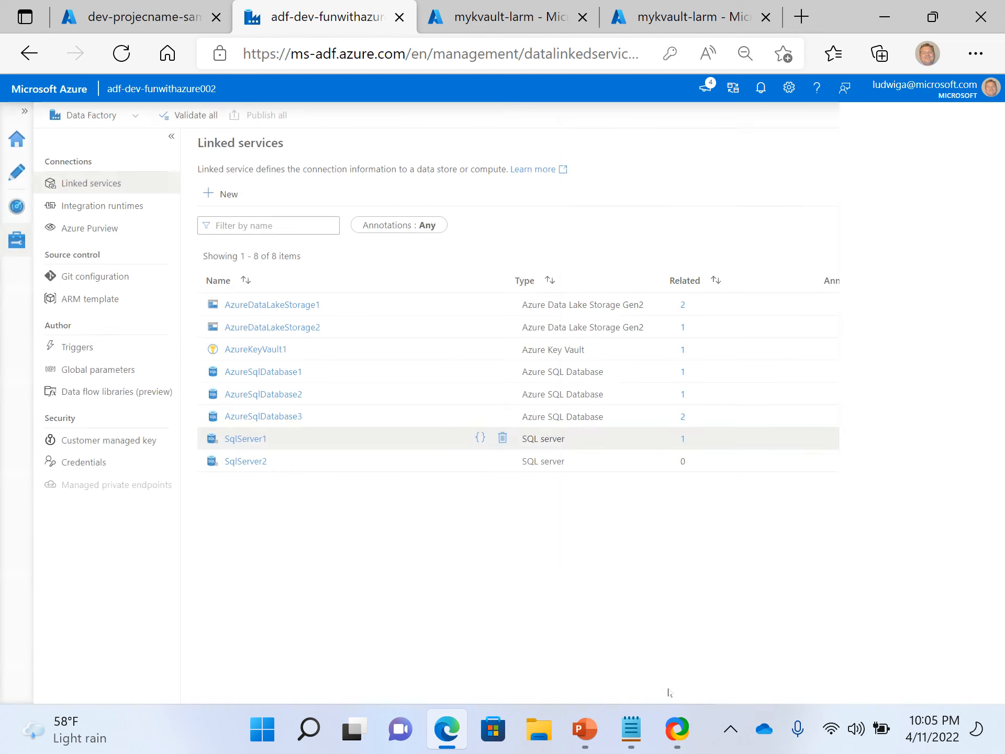
Open the SqlServer2 linked service, test its Key Vault-based connection, and close the panel.
{"action": "left_click", "coordinate": [255, 463]}
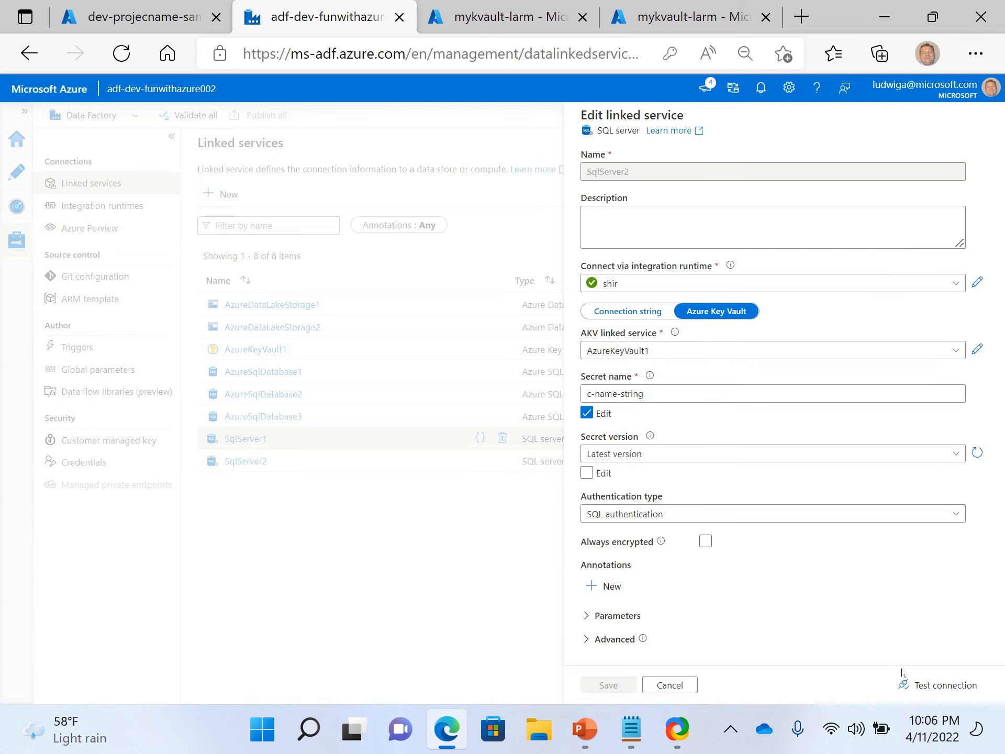
{"action": "left_click", "coordinate": [950, 691]}
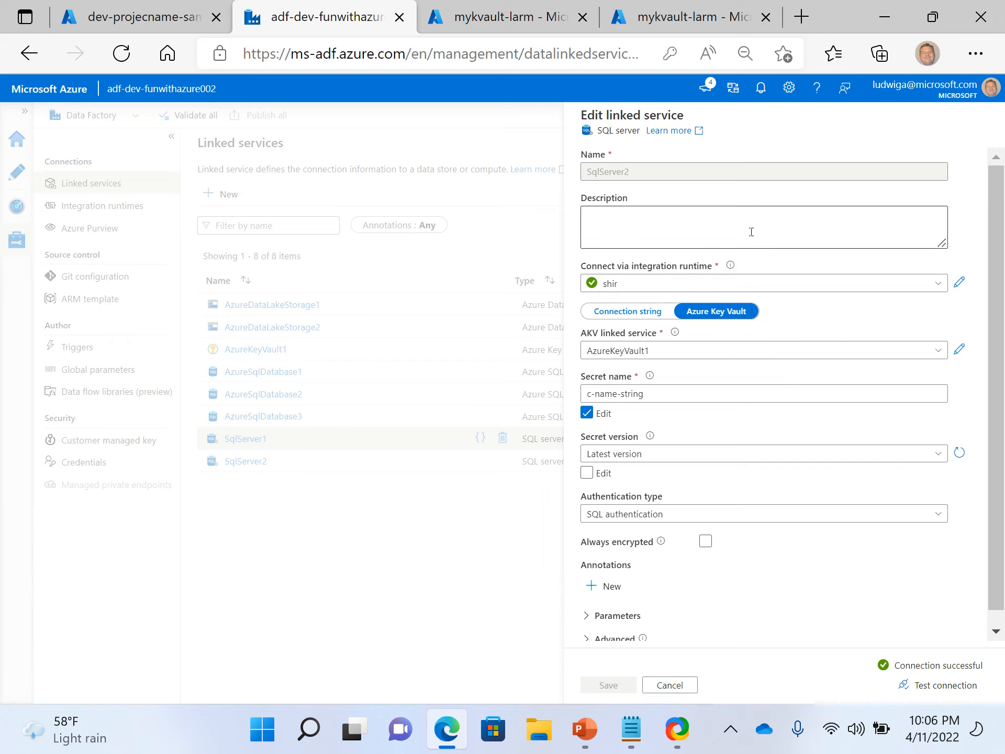
{"action": "left_click", "coordinate": [670, 687]}
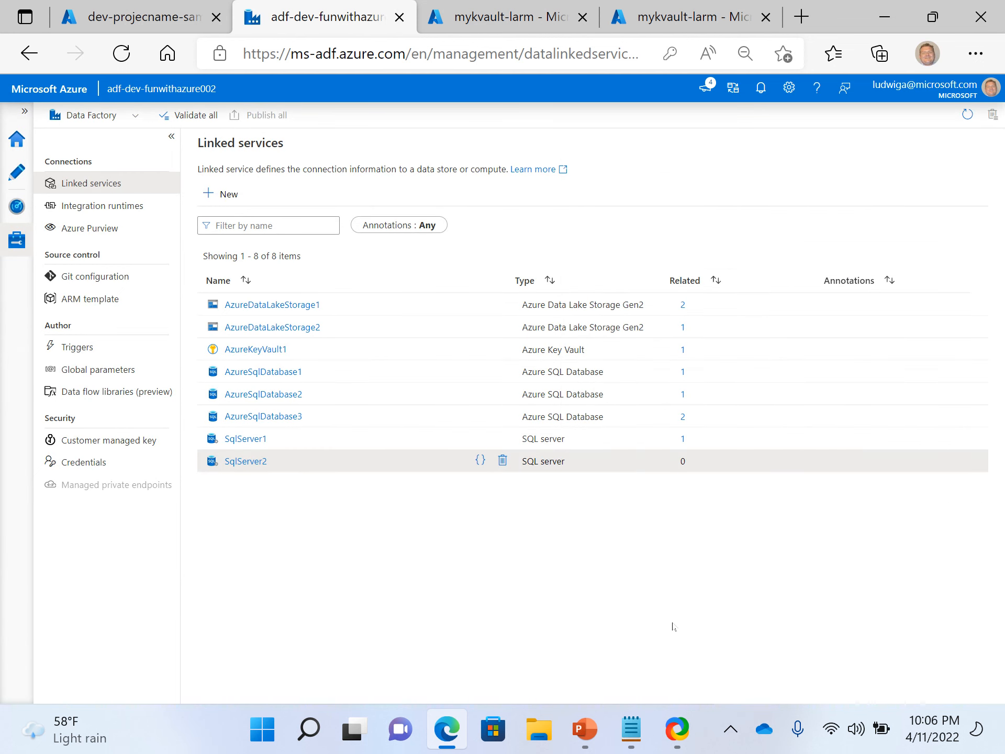
Review the AzureKeyVault1 linked service's authentication and base URL settings, then close the panel.
{"action": "left_click", "coordinate": [248, 351]}
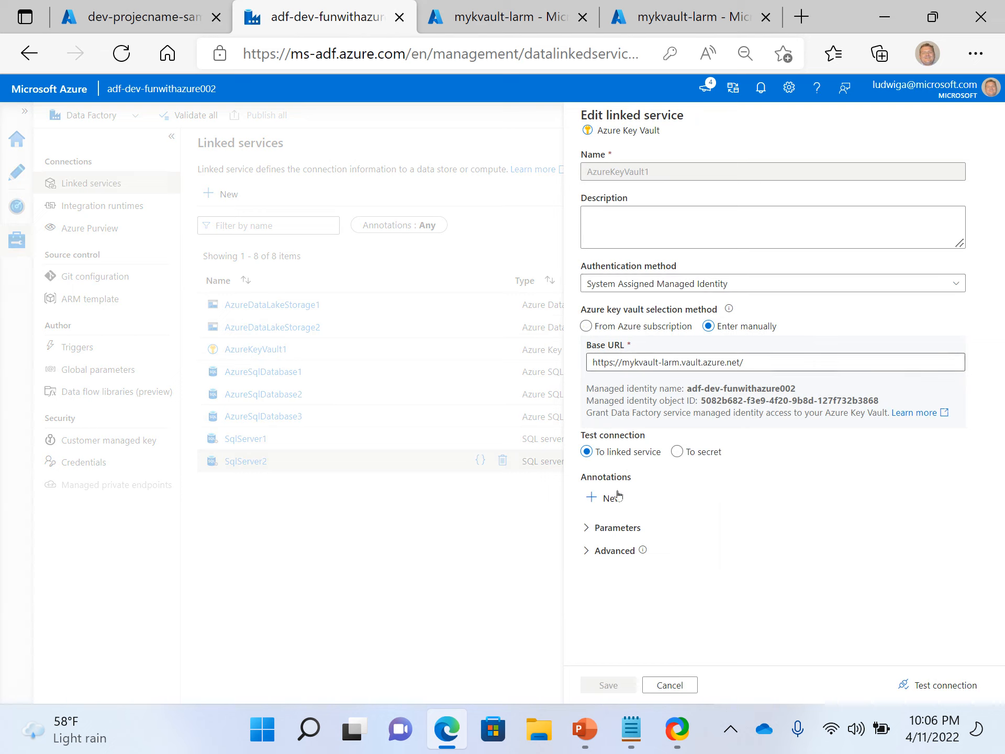
{"action": "left_click", "coordinate": [677, 451]}
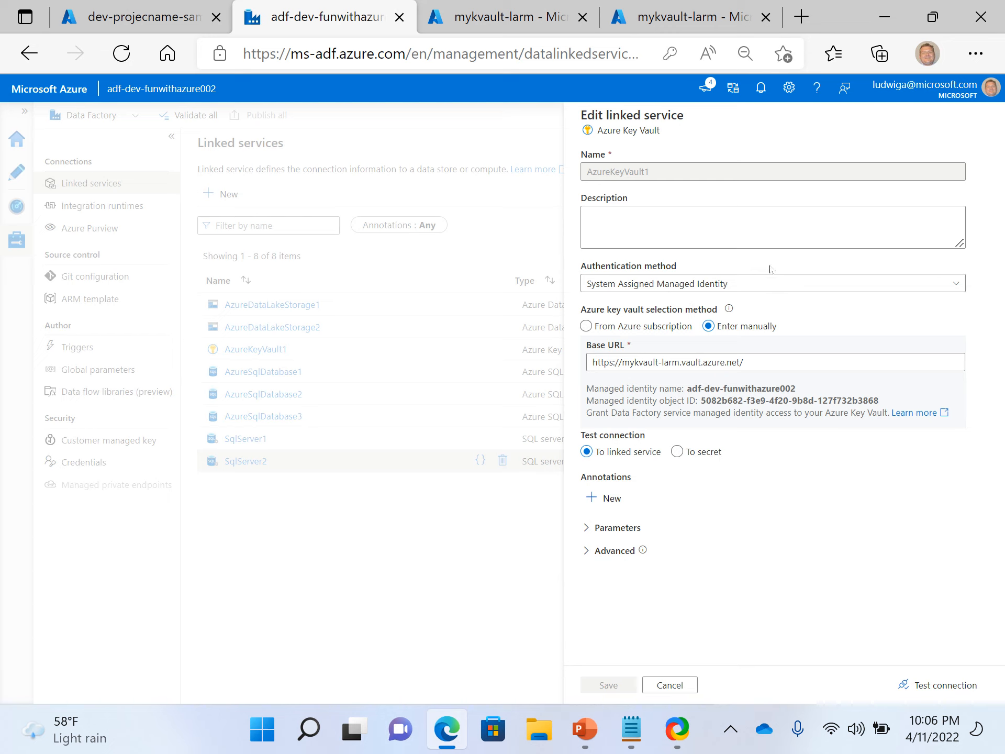
{"action": "left_click", "coordinate": [670, 685]}
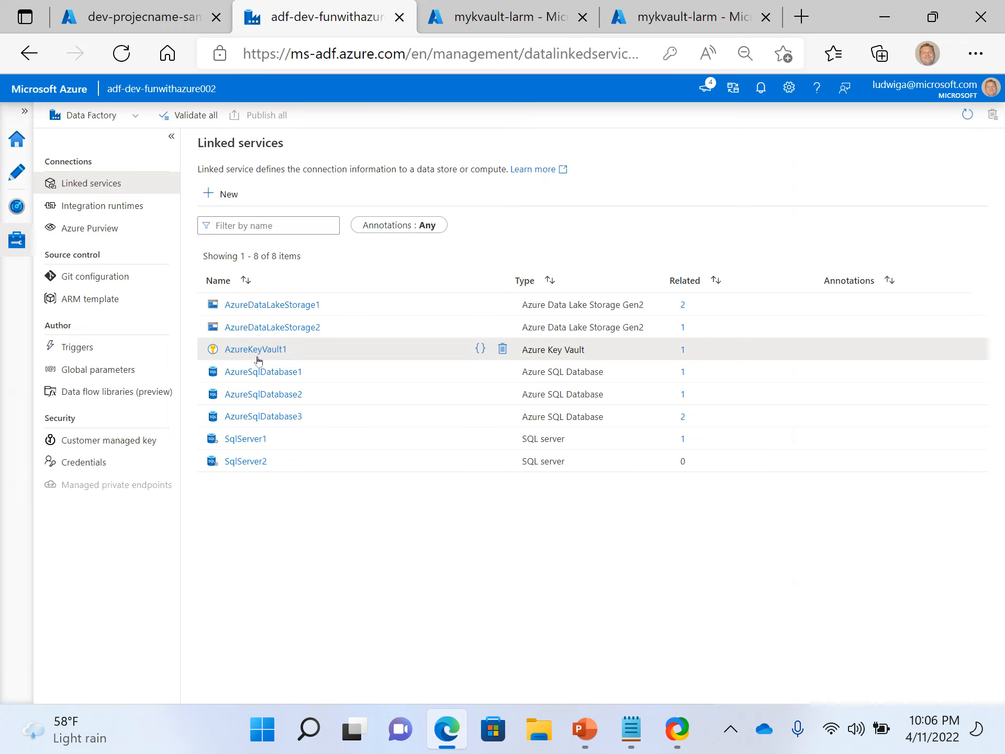
Open the deployed dev-projecname-sample key vault from its deployment page and view its Keys page.
{"action": "left_click", "coordinate": [147, 20]}
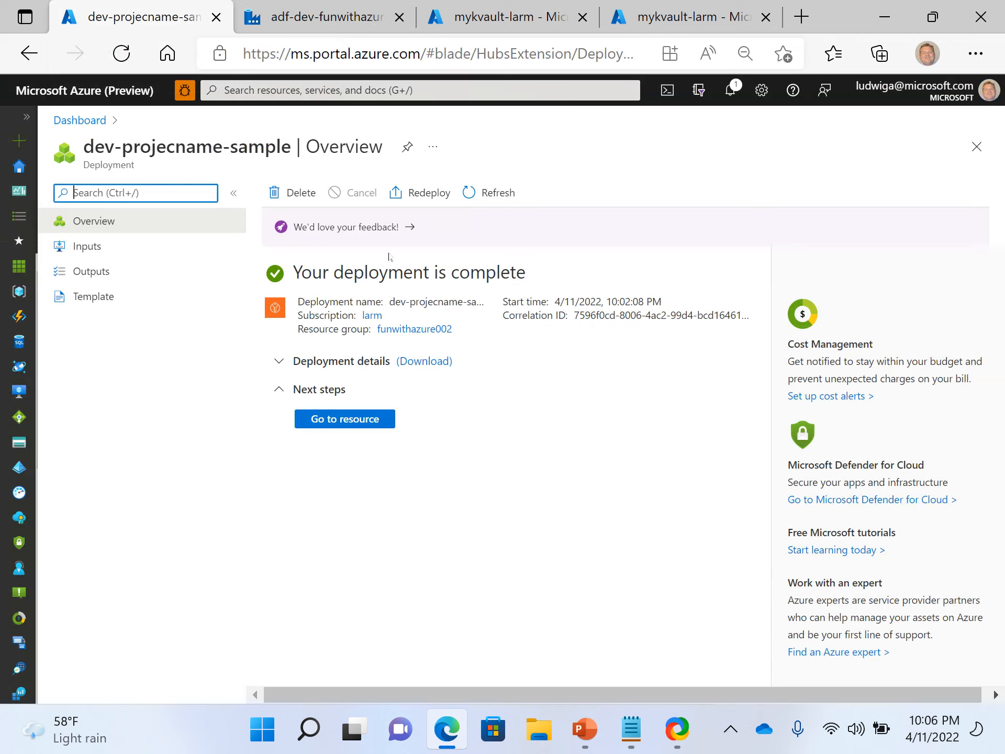
{"action": "left_click", "coordinate": [343, 419]}
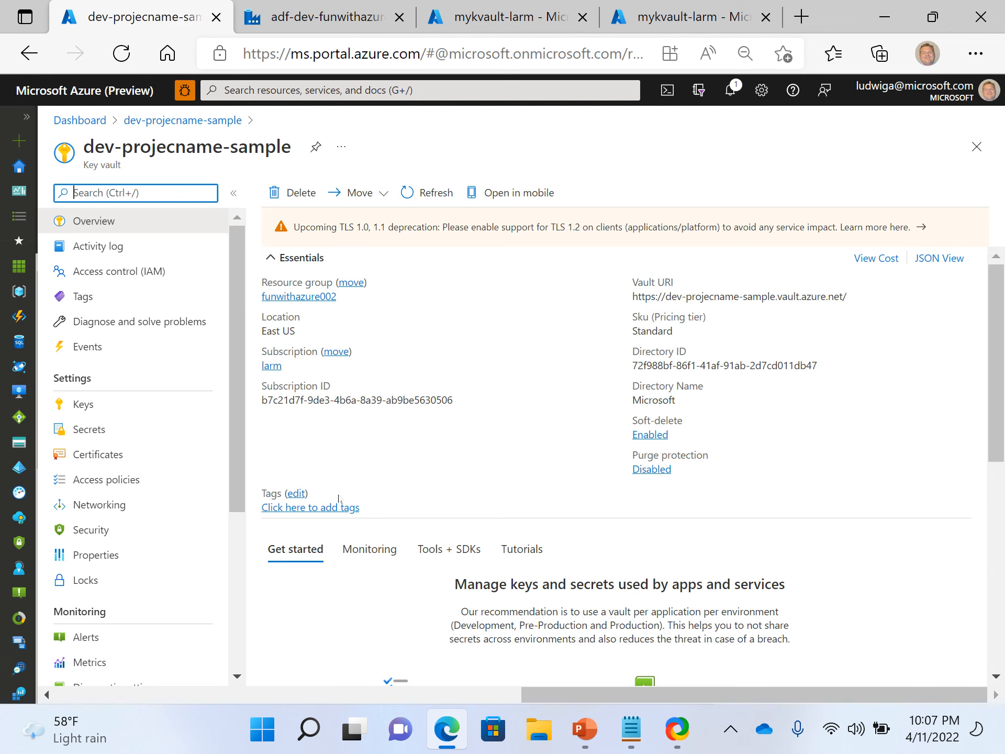
{"action": "scroll", "coordinate": [339, 498], "scroll_direction": "down", "scroll_amount": 5}
{"action": "scroll", "coordinate": [339, 498], "scroll_direction": "down", "scroll_amount": 3}
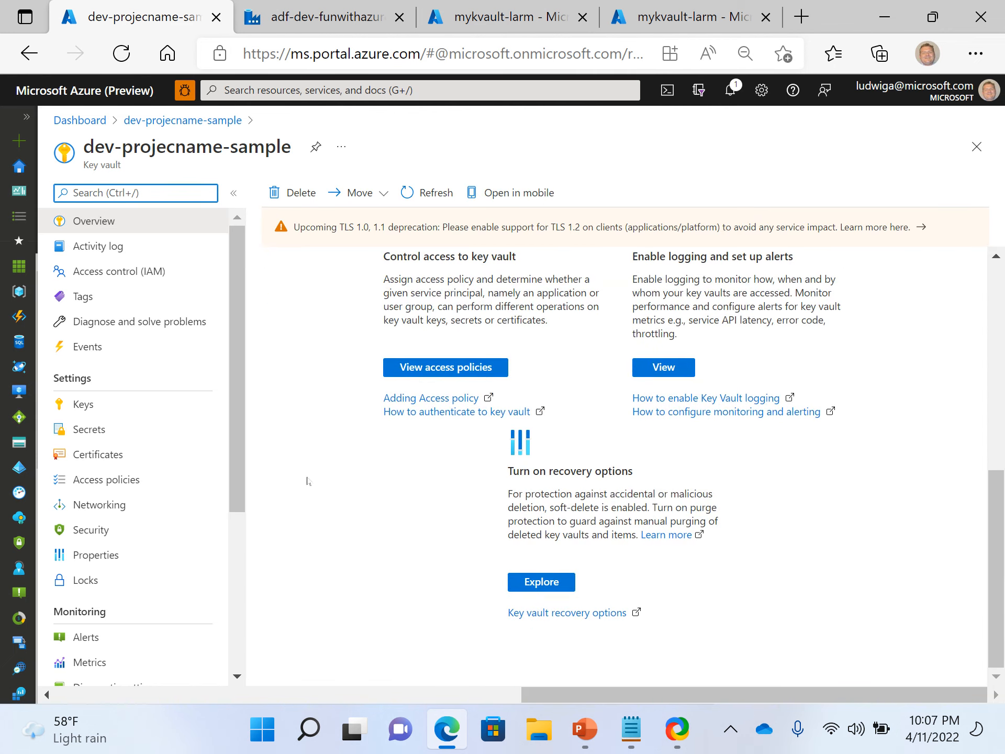
{"action": "left_click", "coordinate": [102, 407]}
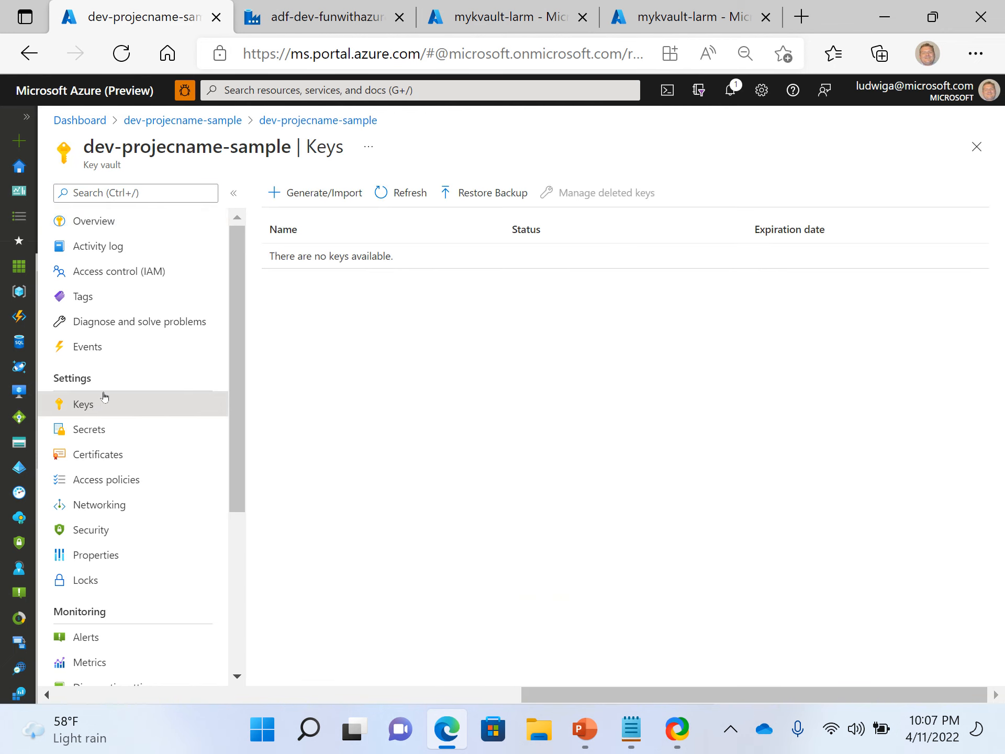
Browse the new key vault's Networking, Keys, Certificates and Secrets pages.
{"action": "scroll", "coordinate": [173, 484], "scroll_direction": "down", "scroll_amount": 3}
{"action": "scroll", "coordinate": [184, 431], "scroll_direction": "down", "scroll_amount": 2}
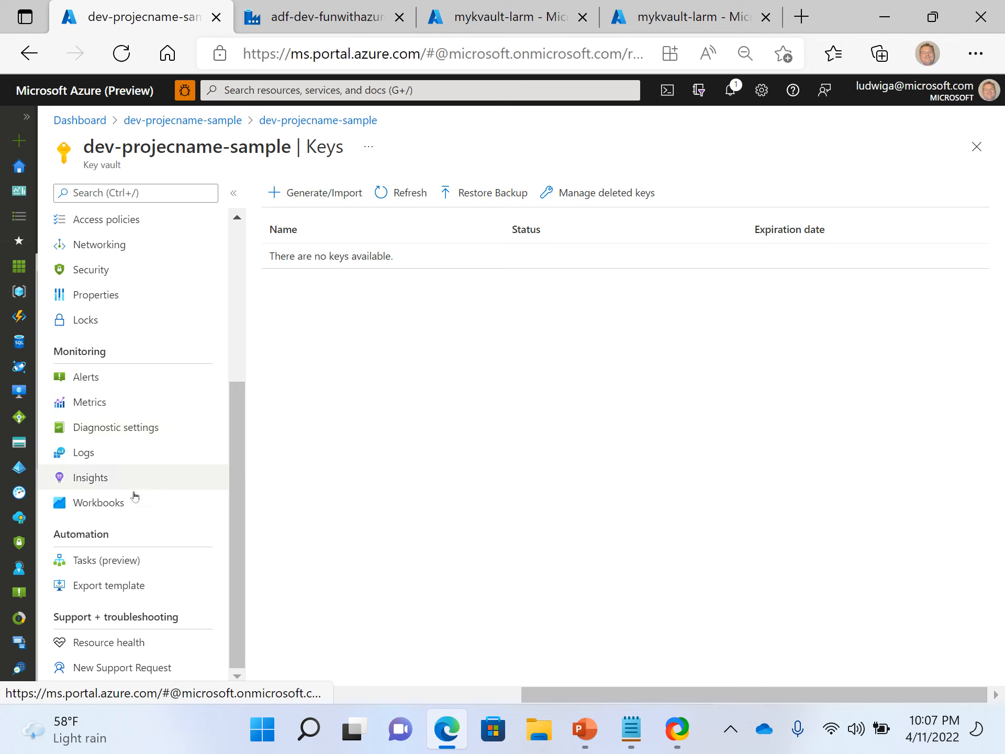
{"action": "scroll", "coordinate": [111, 508], "scroll_direction": "up", "scroll_amount": 4}
{"action": "scroll", "coordinate": [111, 507], "scroll_direction": "up", "scroll_amount": 1}
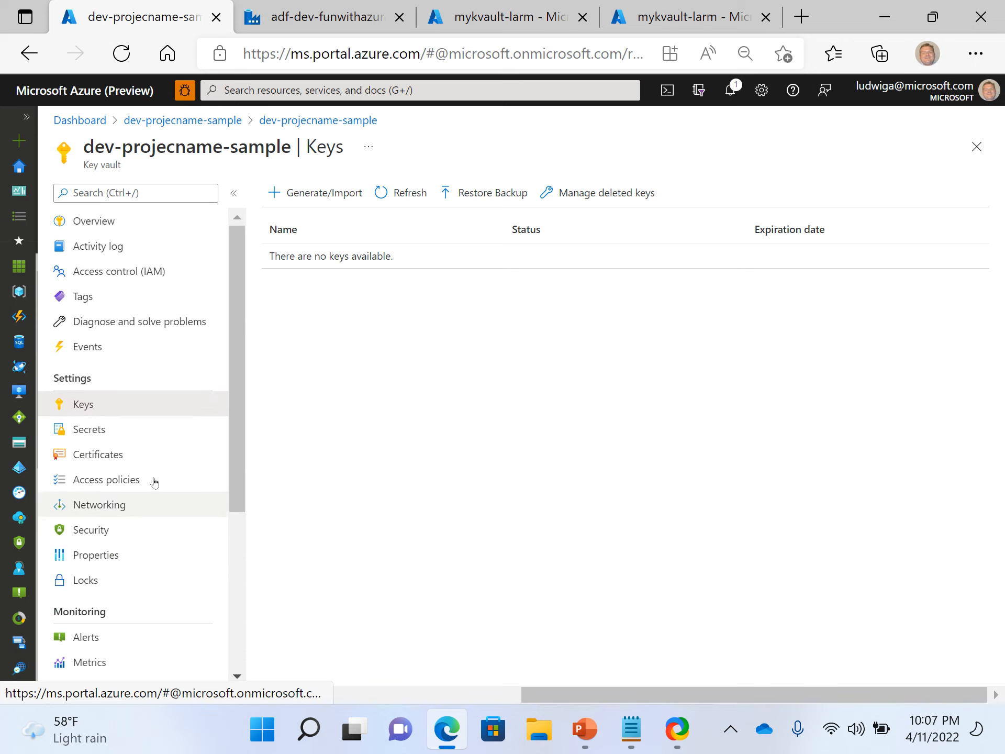
{"action": "left_click", "coordinate": [120, 511]}
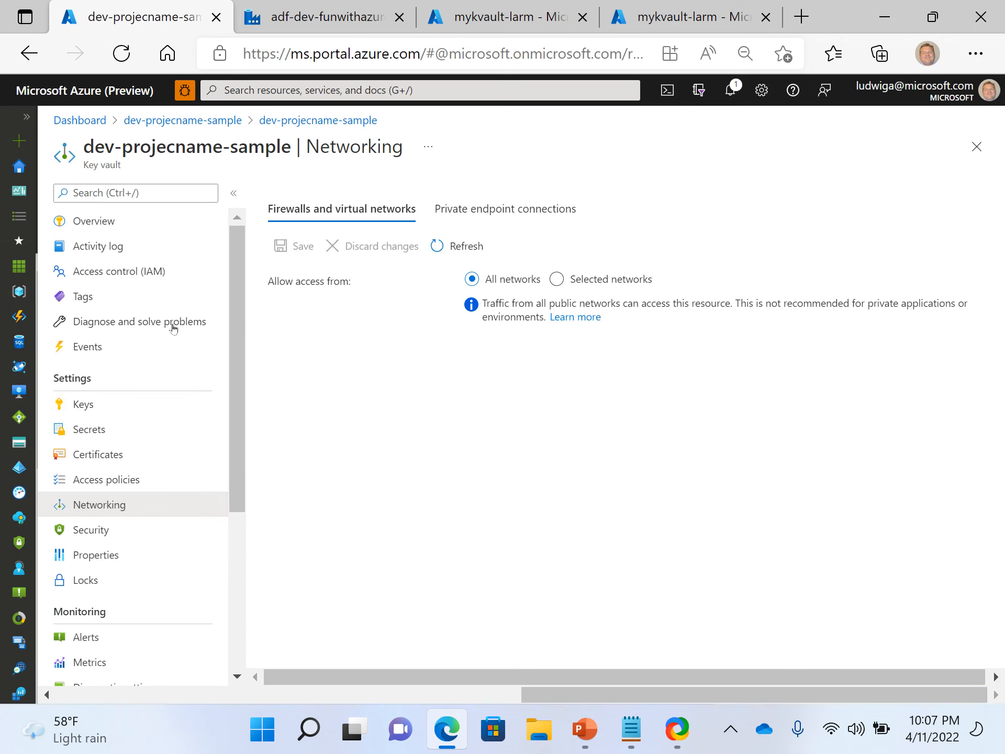
{"action": "left_click", "coordinate": [137, 407]}
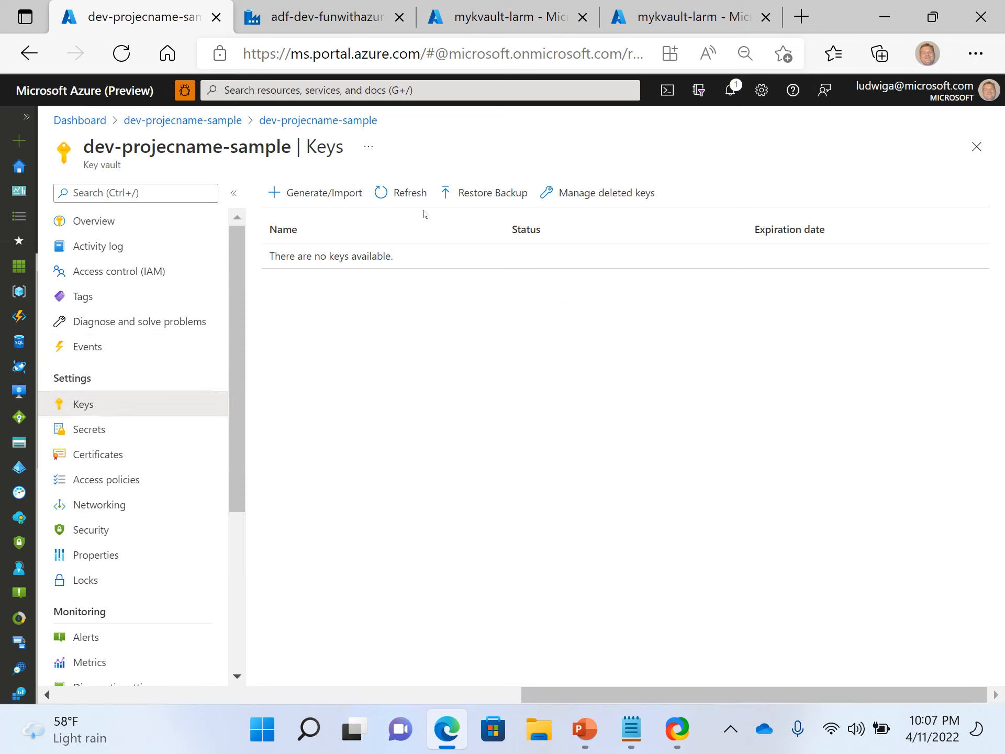
{"action": "left_click", "coordinate": [94, 449]}
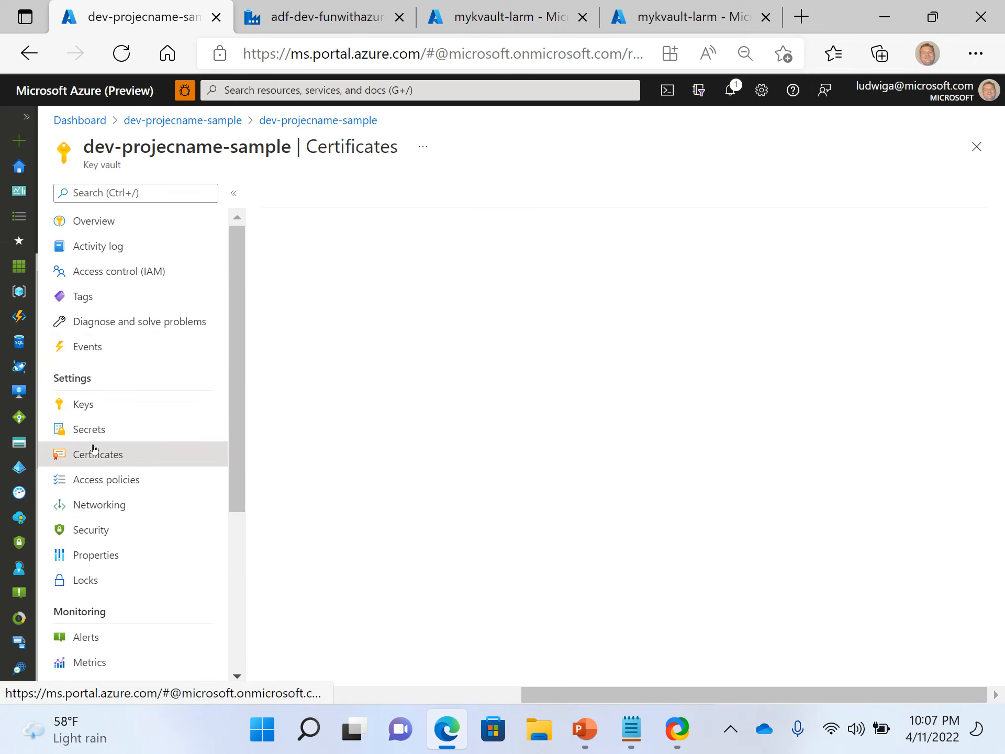
{"action": "left_click", "coordinate": [103, 426]}
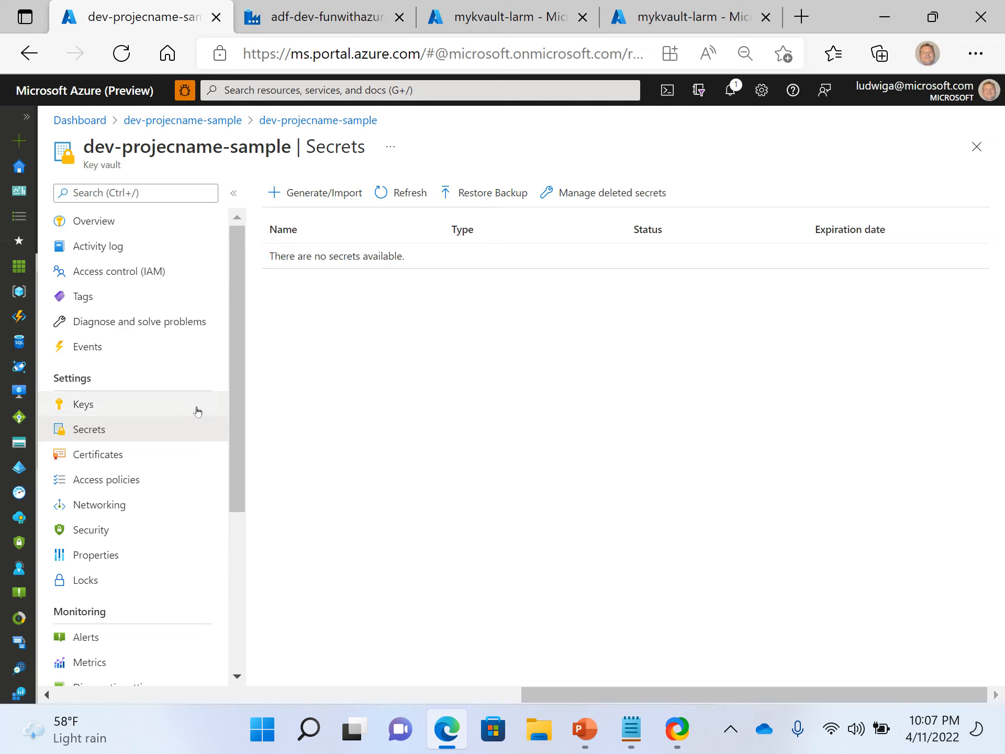
Close the dev-projecname-sample key vault and deployment blades and return to the Data Factory tab.
{"action": "left_click", "coordinate": [975, 152]}
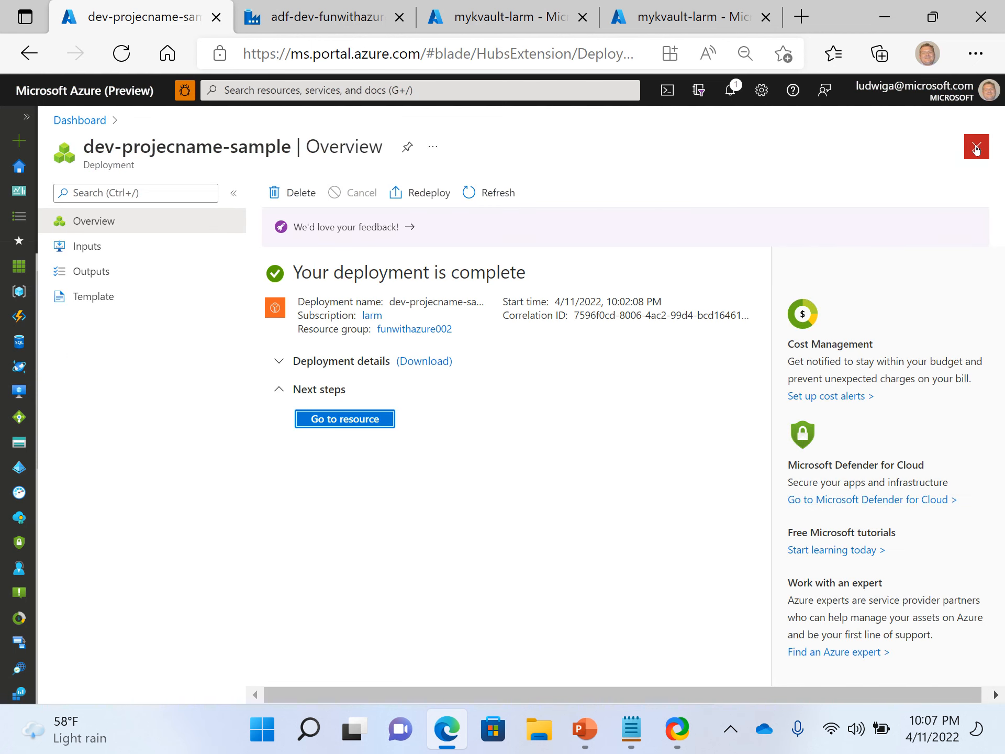
{"action": "left_click", "coordinate": [976, 148]}
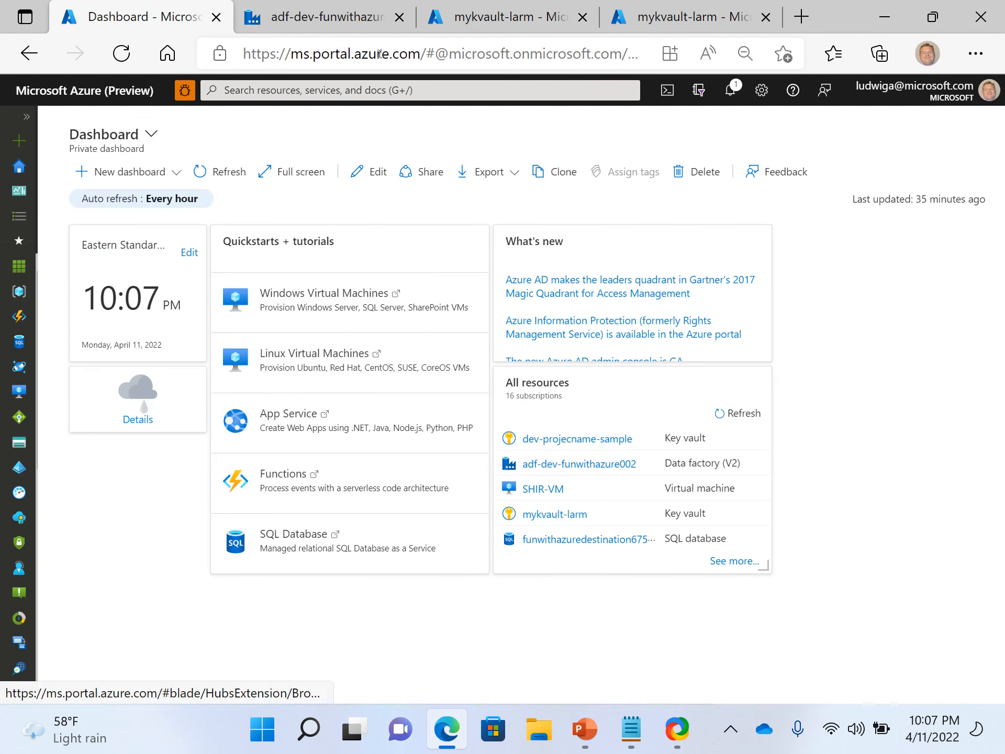
{"action": "left_click", "coordinate": [348, 15]}
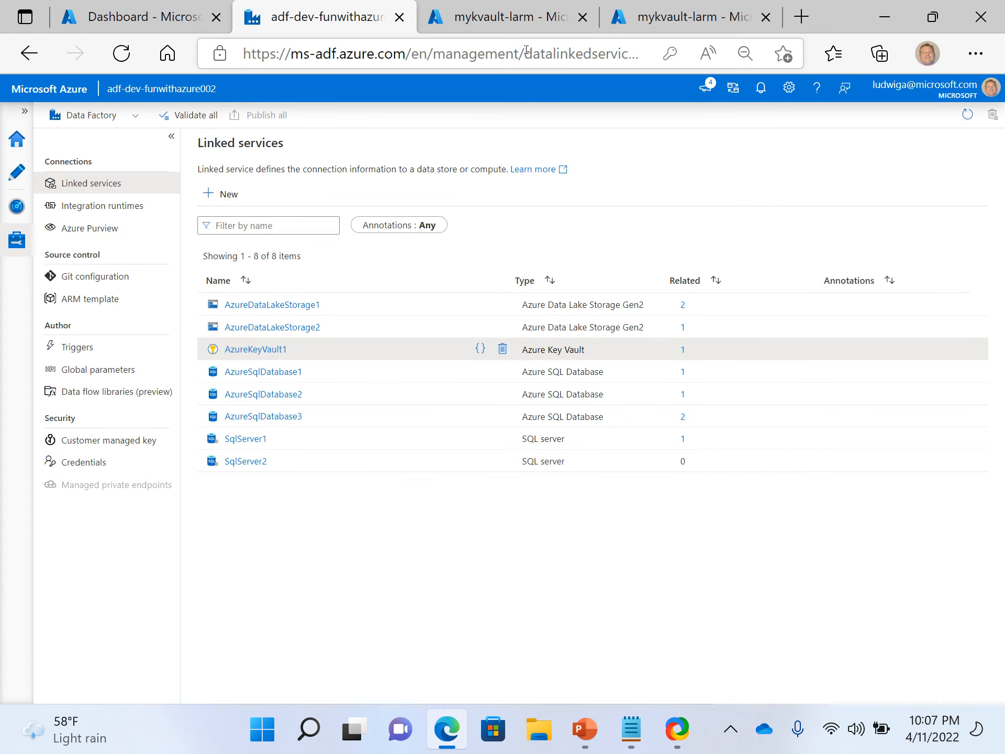
Switch to the mykvault-larm tabs and close its Networking blade to reach the funwithazure002 resource group.
{"action": "left_click", "coordinate": [528, 22]}
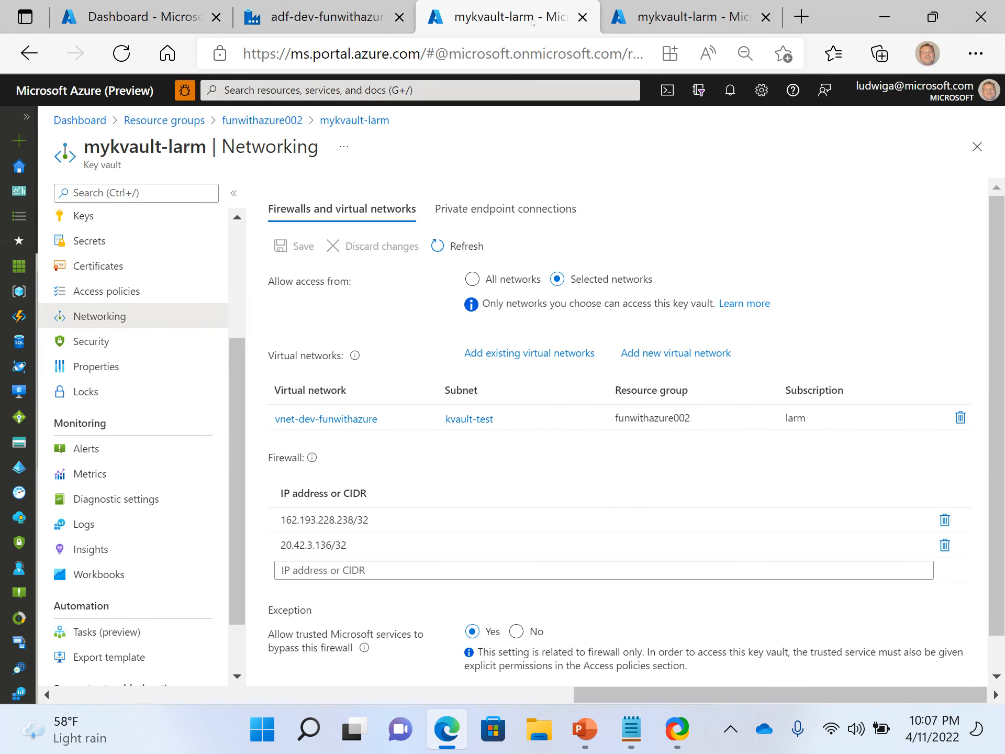
{"action": "left_click", "coordinate": [687, 5]}
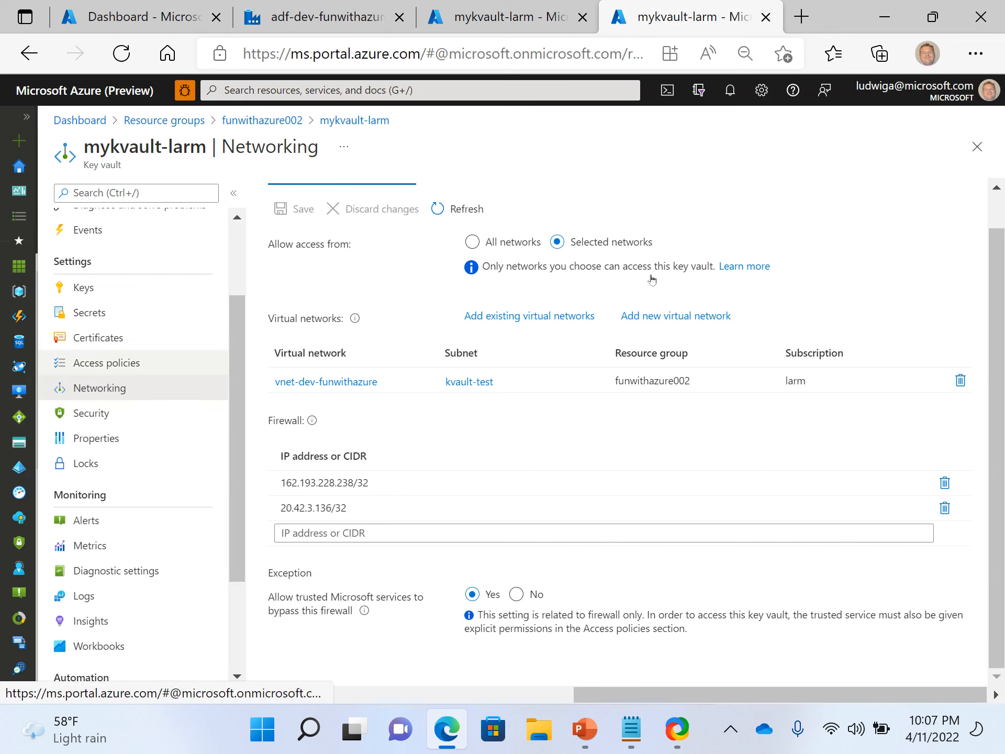
{"action": "left_click", "coordinate": [978, 148]}
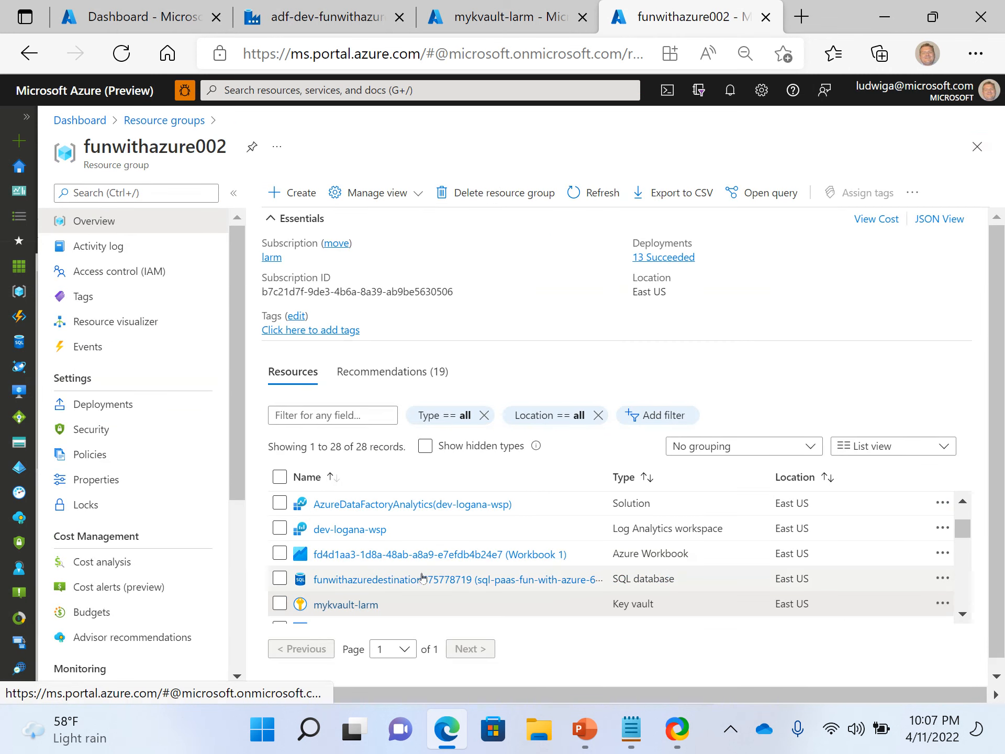
Open mykvault-larm from the resource group's list, review its Secrets page, and switch back to its Networking tab.
{"action": "scroll", "coordinate": [463, 546], "scroll_direction": "down", "scroll_amount": 3}
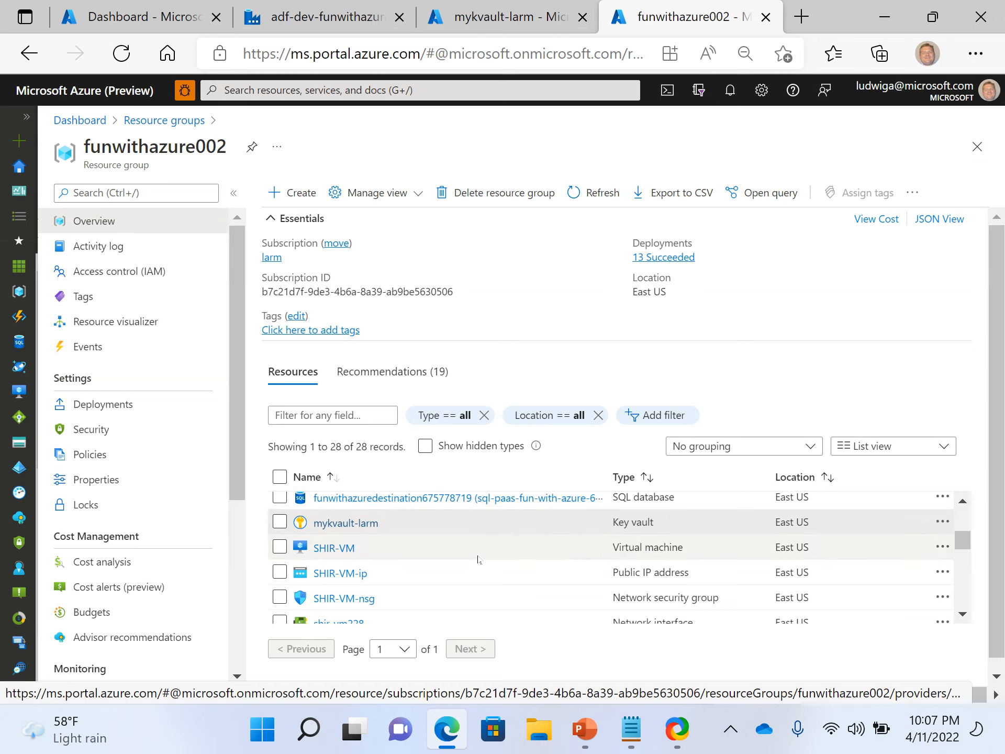
{"action": "scroll", "coordinate": [475, 563], "scroll_direction": "down", "scroll_amount": 1}
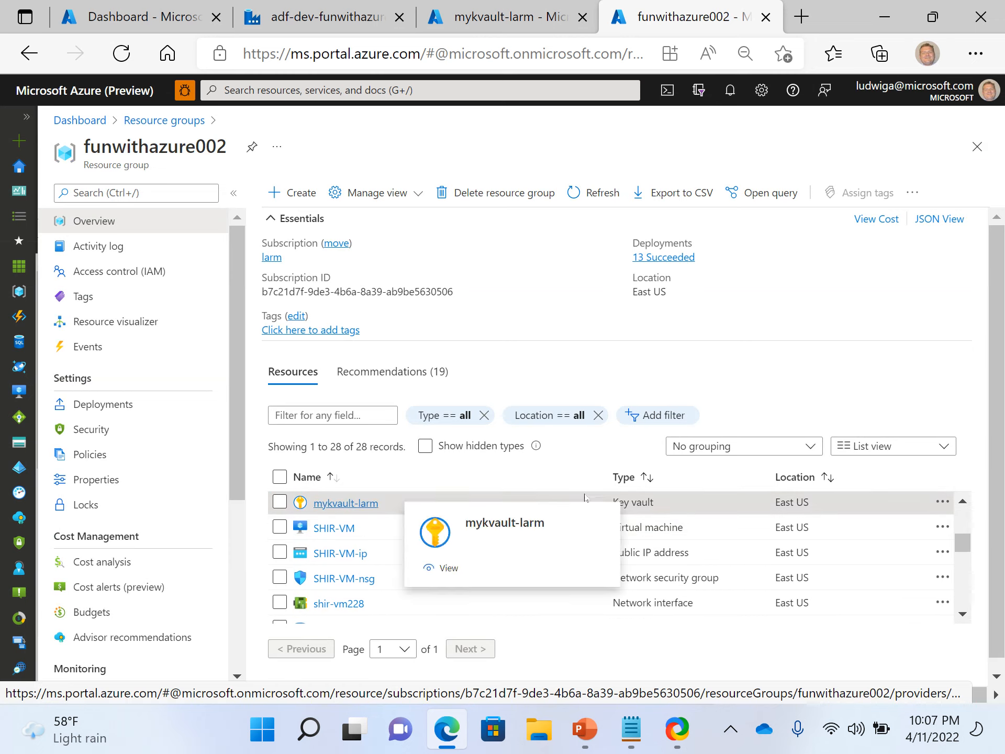
{"action": "left_click", "coordinate": [647, 477]}
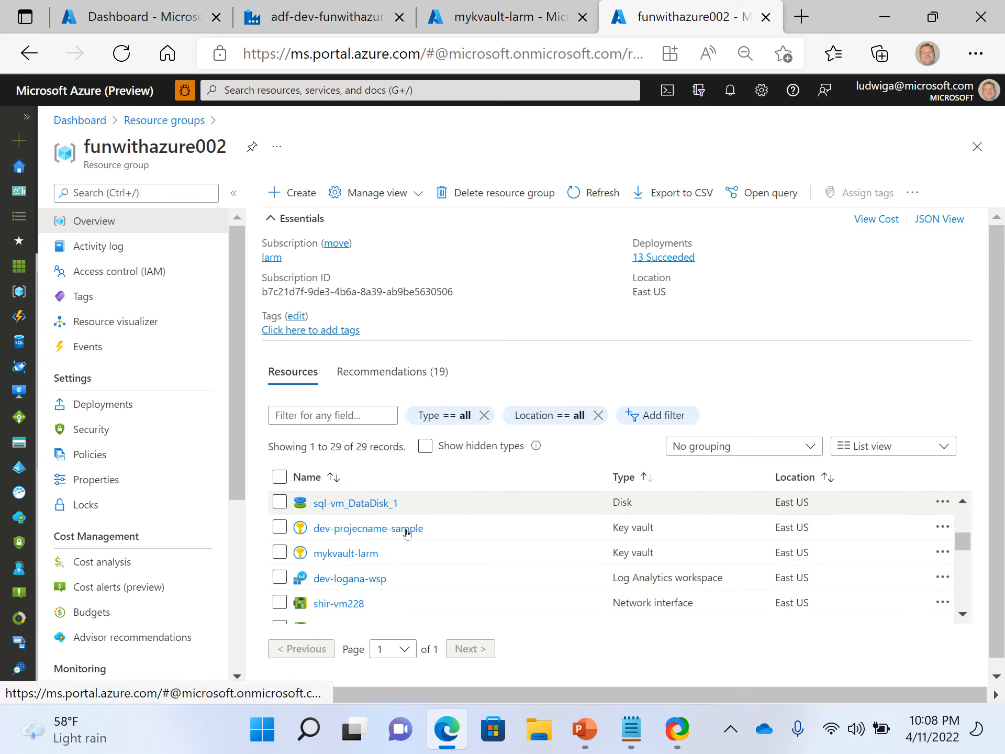
{"action": "mouse_move", "coordinate": [378, 540]}
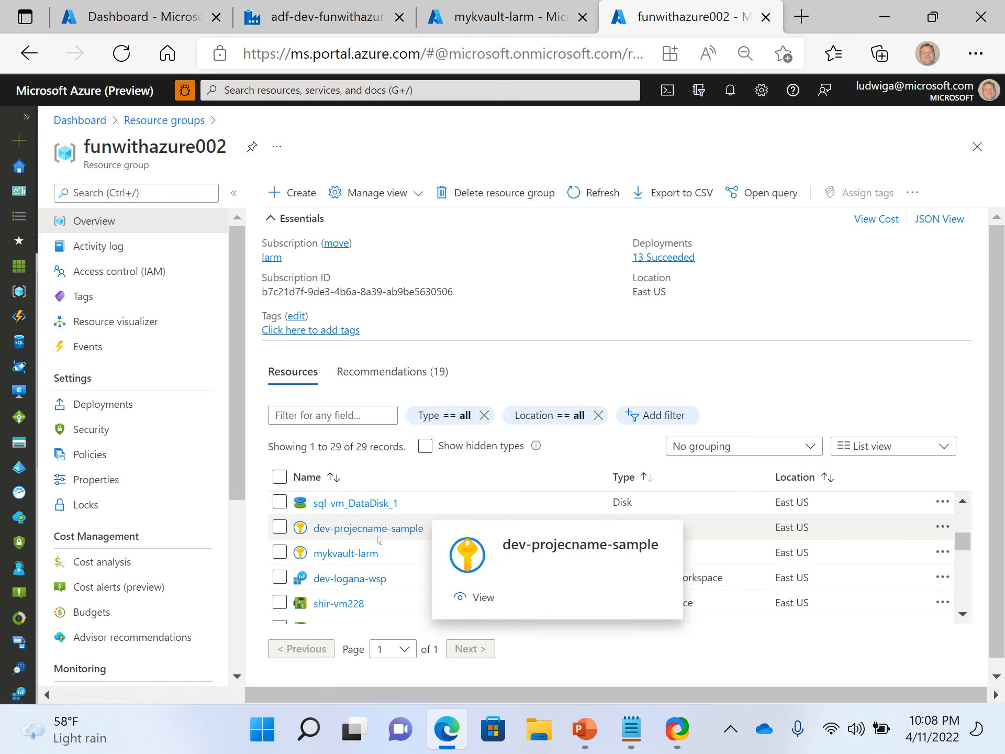
{"action": "left_click", "coordinate": [338, 555]}
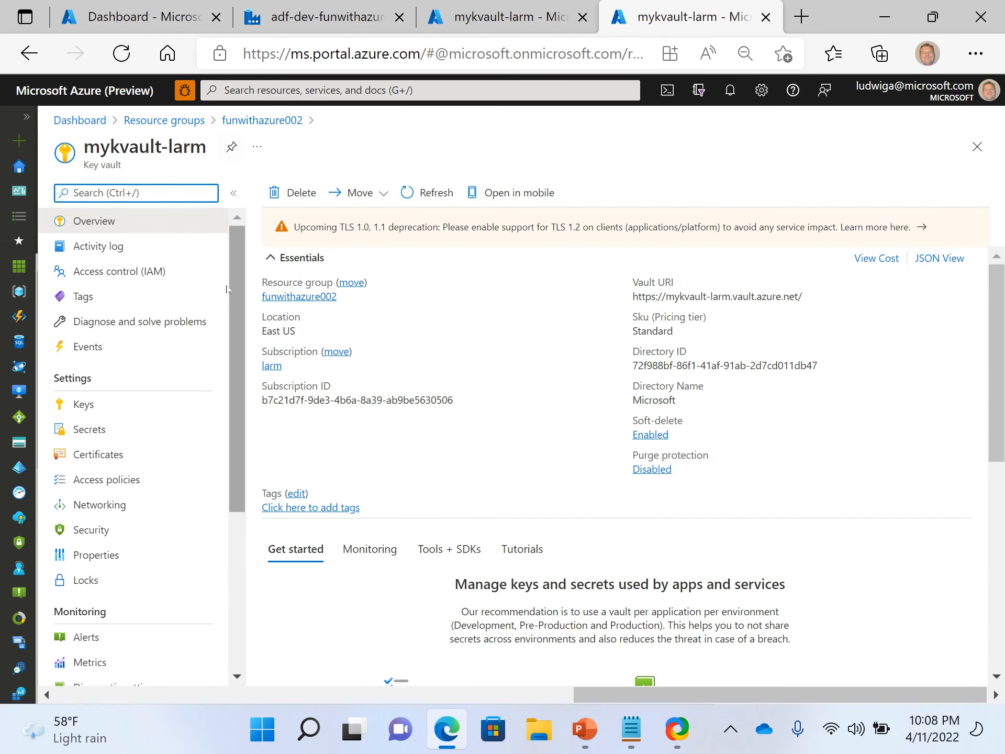
{"action": "left_click", "coordinate": [92, 428]}
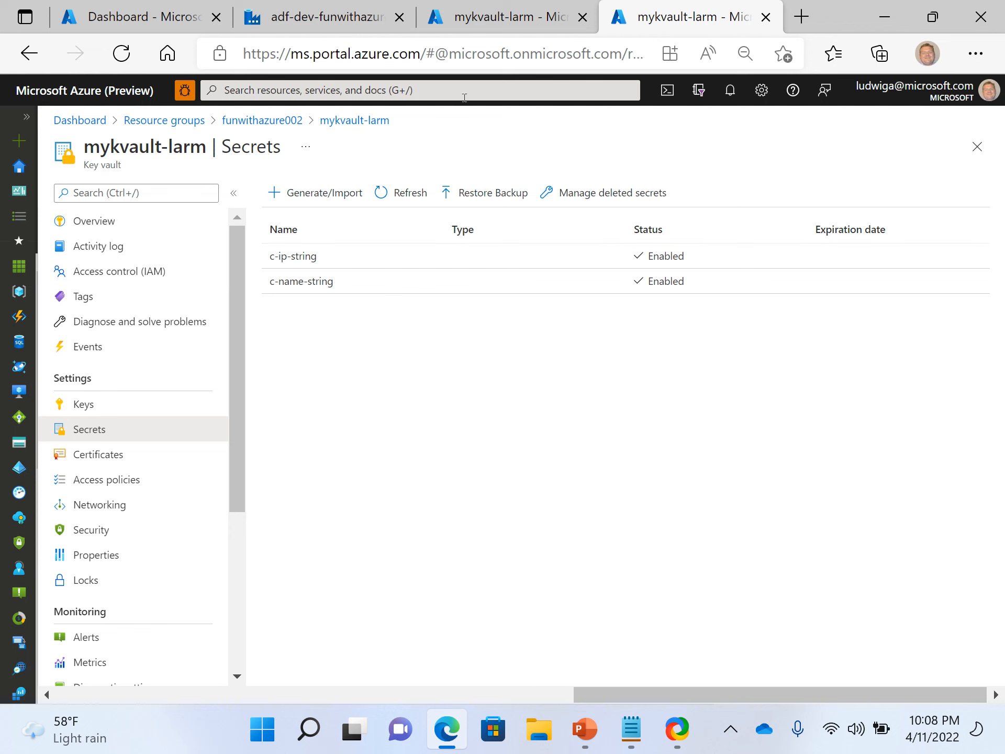
{"action": "left_click", "coordinate": [487, 20]}
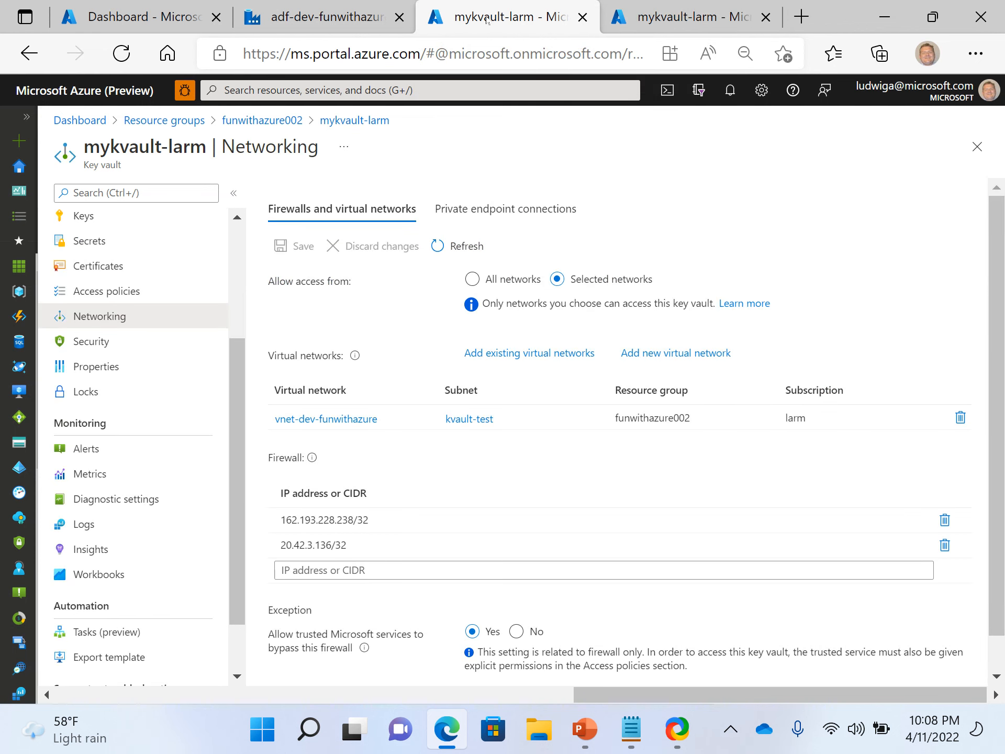
Open the SqlServer2 linked service in Data Factory to review its Key Vault secret settings, and return to the mykvault-larm tabs.
{"action": "left_click", "coordinate": [394, 30]}
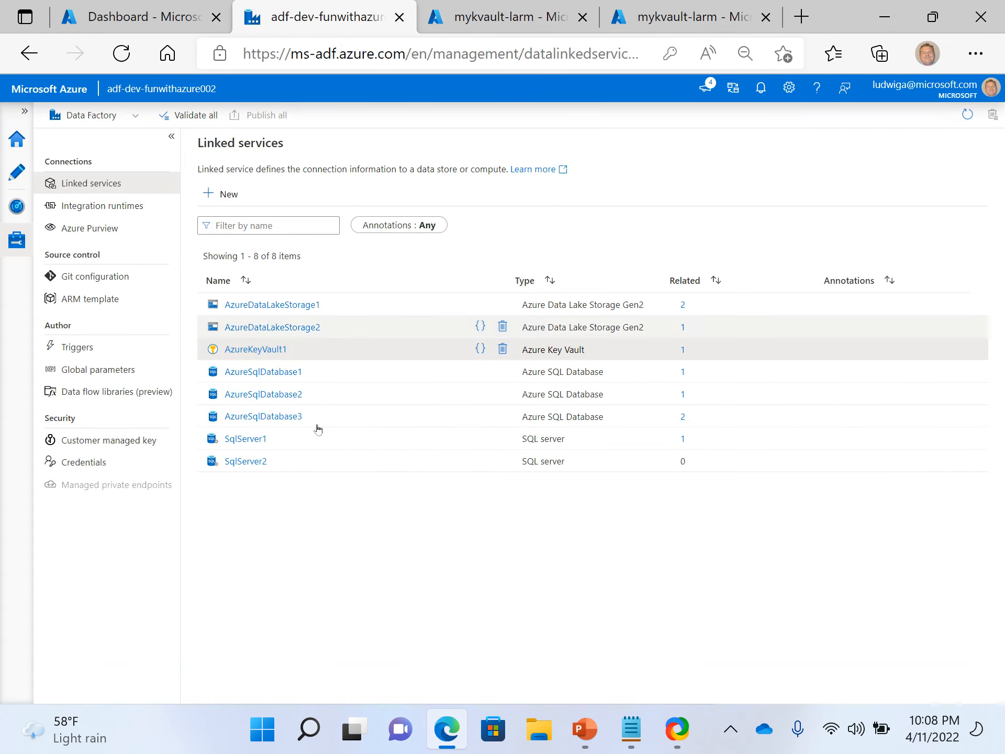
{"action": "left_click", "coordinate": [248, 462]}
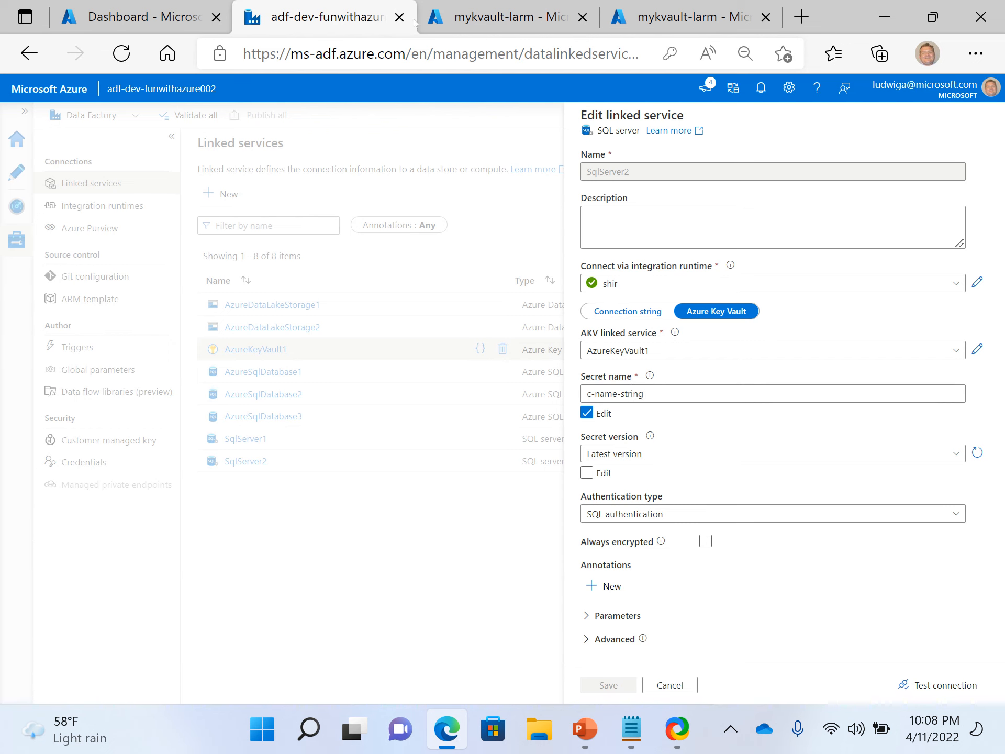
{"action": "left_click", "coordinate": [492, 17]}
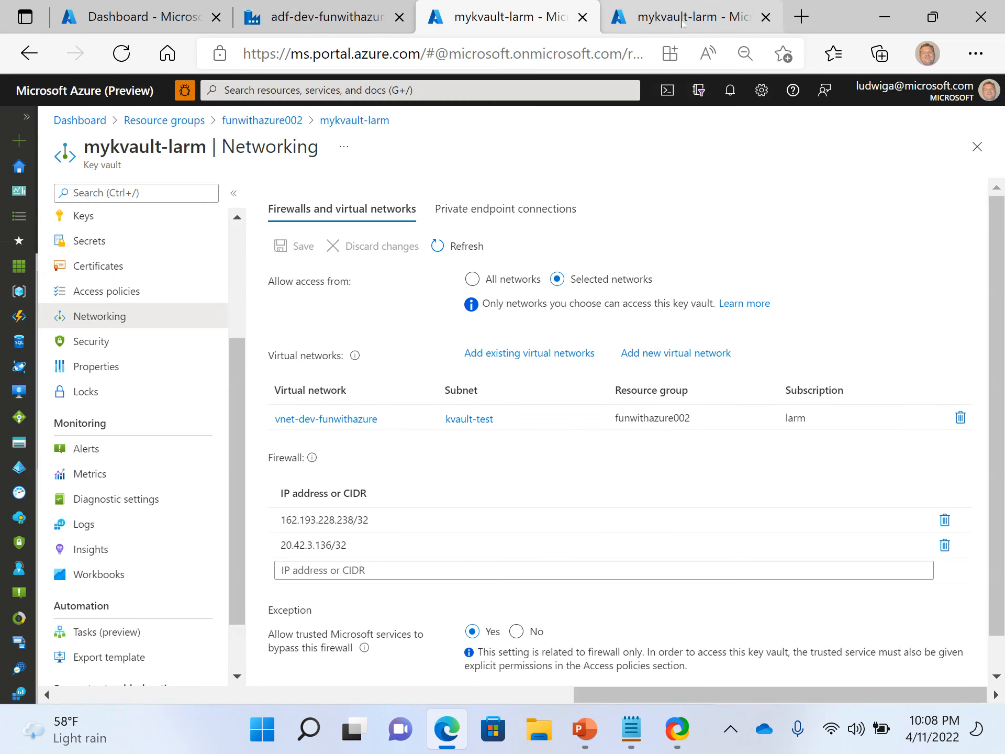
{"action": "left_click", "coordinate": [683, 21]}
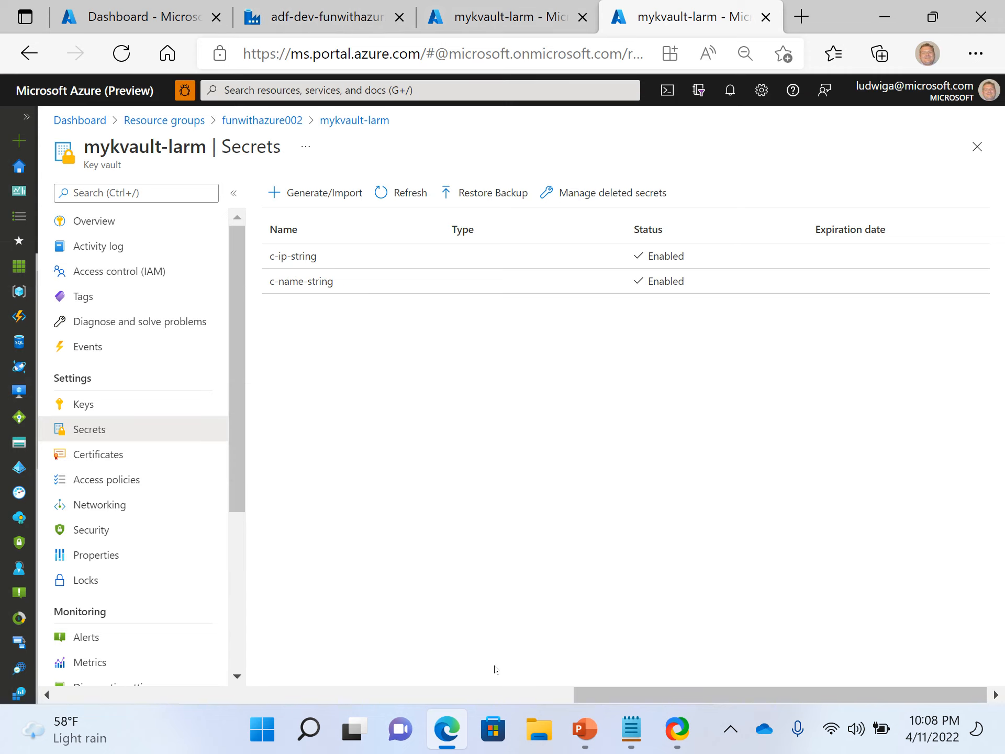
Open the DB Connection String pattern file from File Explorer in Notepad and examine its connection strings, then minimize the windows.
{"action": "left_click", "coordinate": [540, 730]}
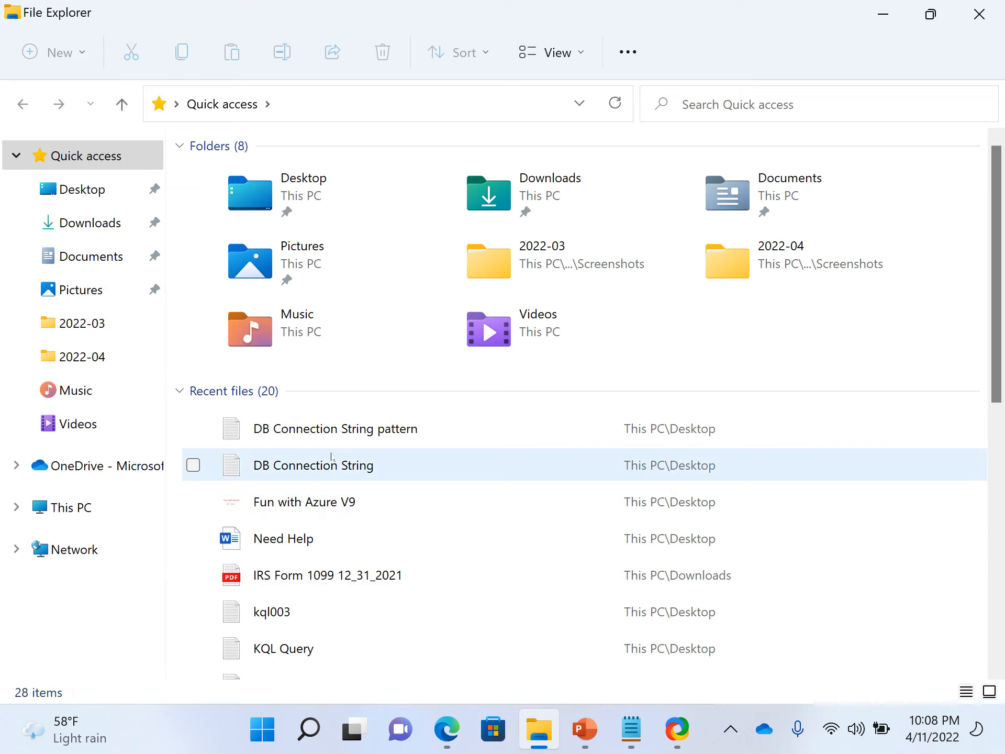
{"action": "left_click", "coordinate": [323, 434]}
{"action": "double_click", "coordinate": [322, 434]}
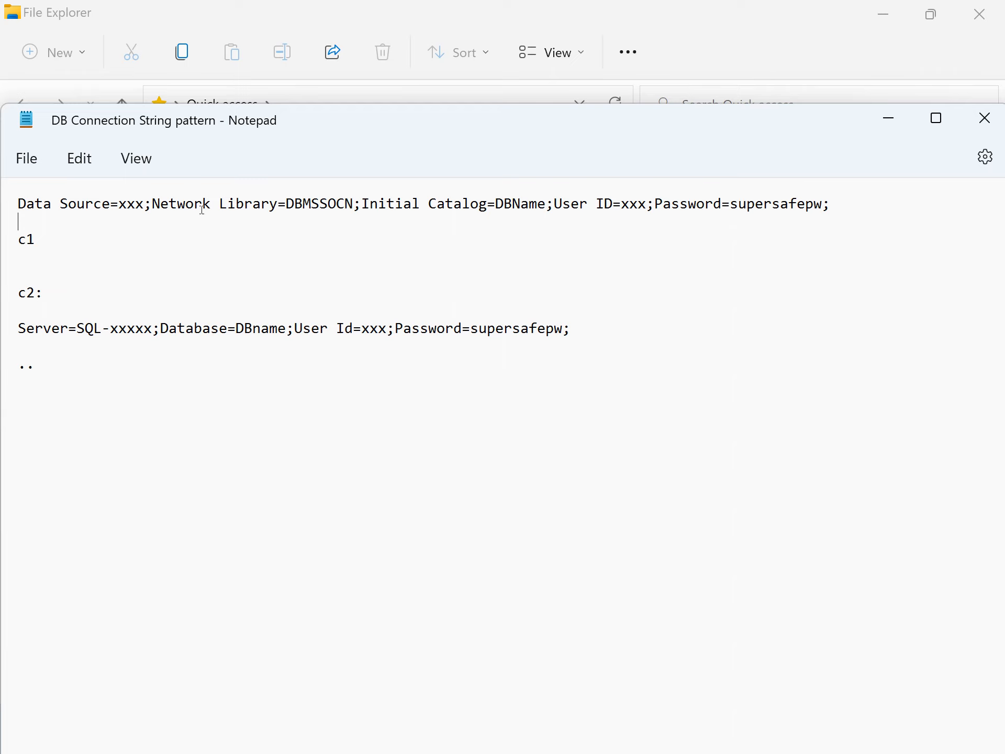
{"action": "left_click_drag", "start_coordinate": [121, 219], "coordinate": [13, 203]}
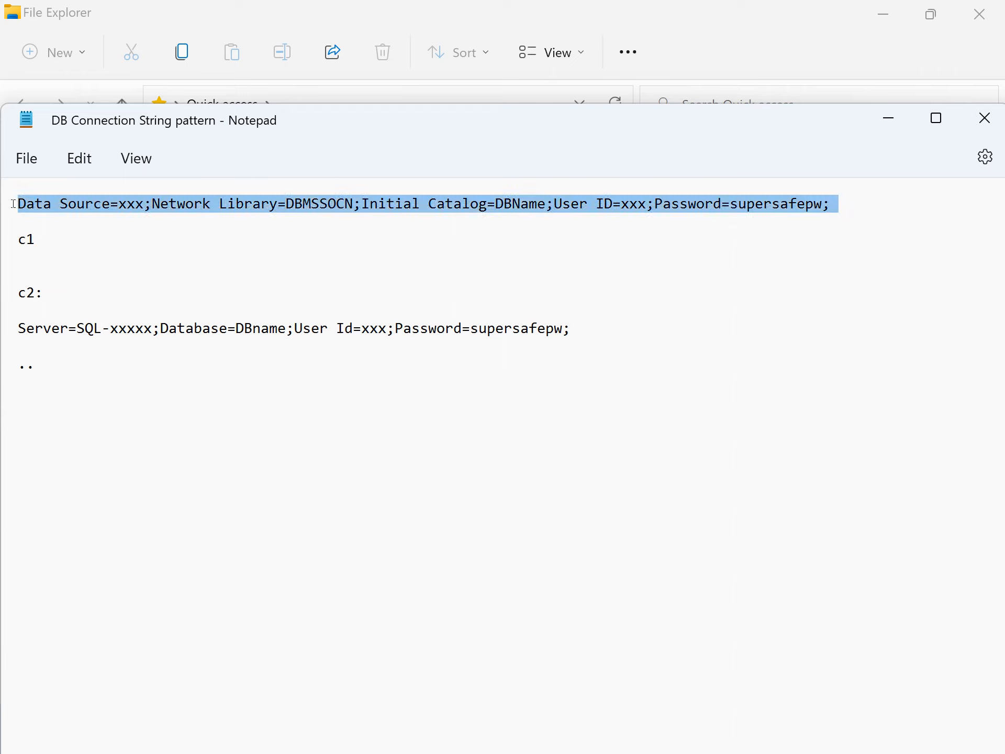
{"action": "left_click", "coordinate": [127, 237]}
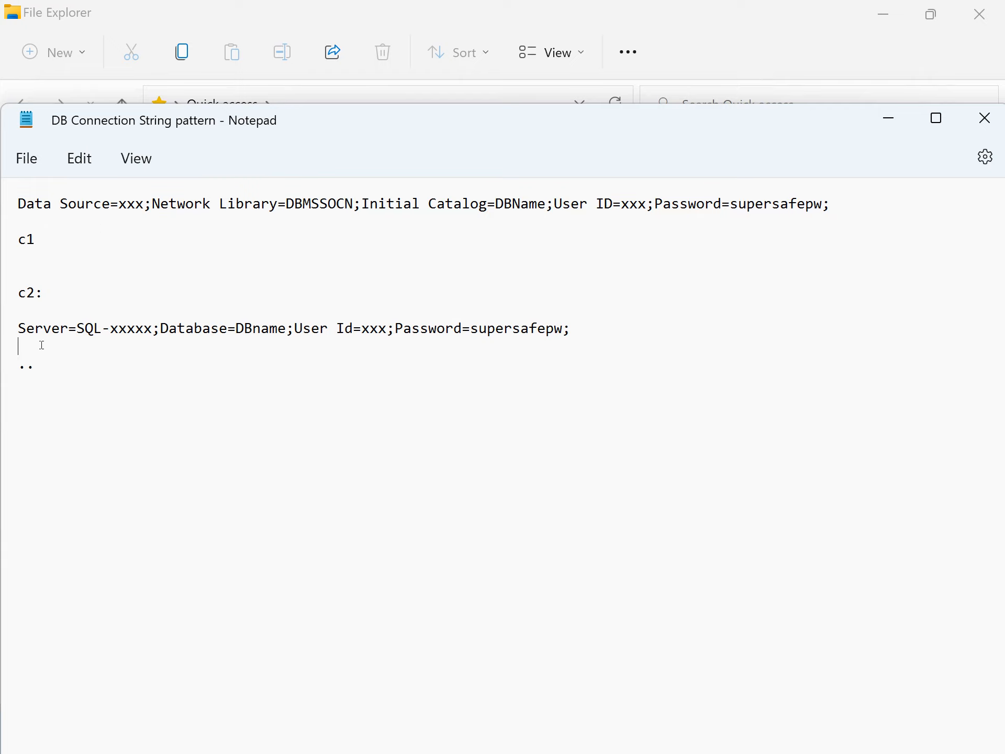
{"action": "left_click_drag", "start_coordinate": [101, 346], "coordinate": [16, 328]}
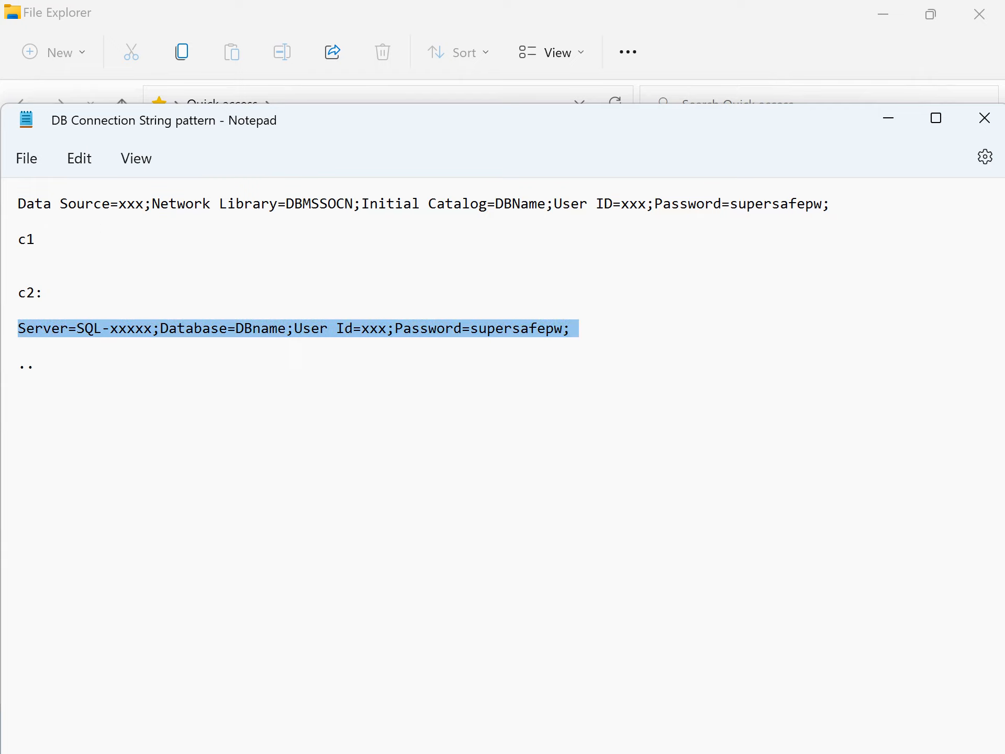
{"action": "left_click", "coordinate": [113, 348]}
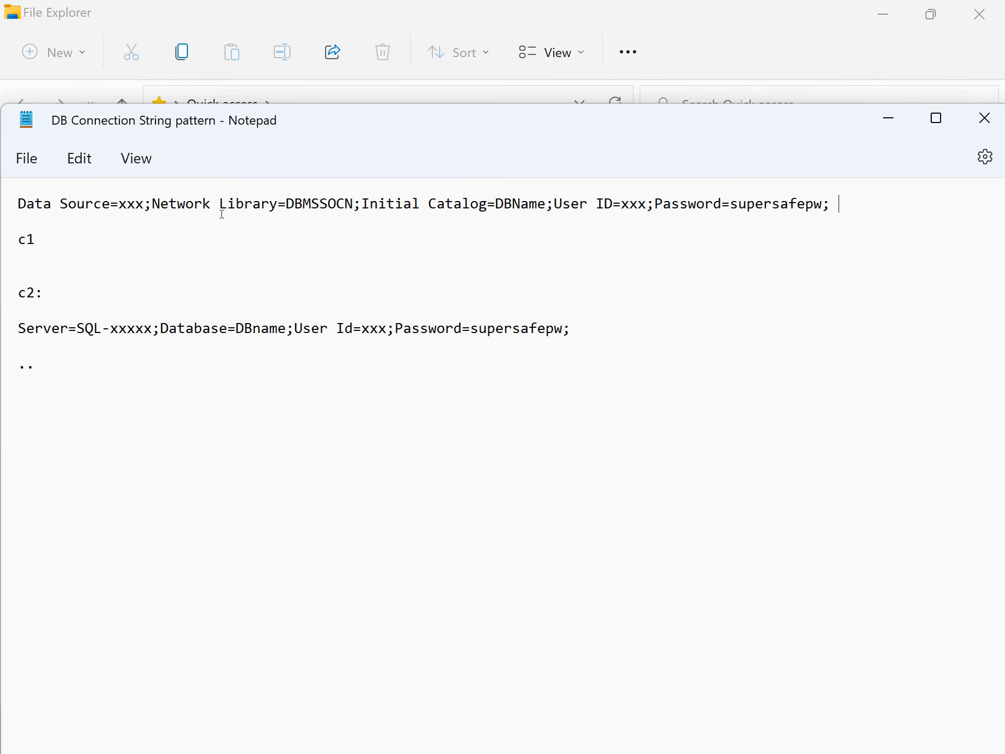
{"action": "left_click", "coordinate": [13, 208], "text": "shift"}
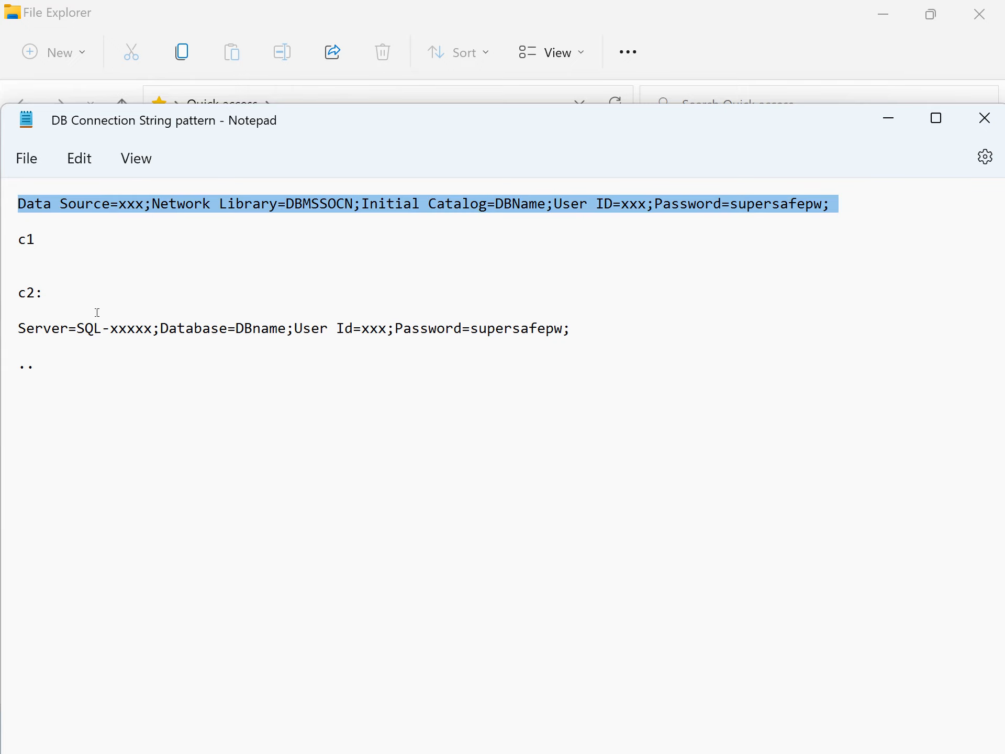
{"action": "left_click", "coordinate": [35, 259]}
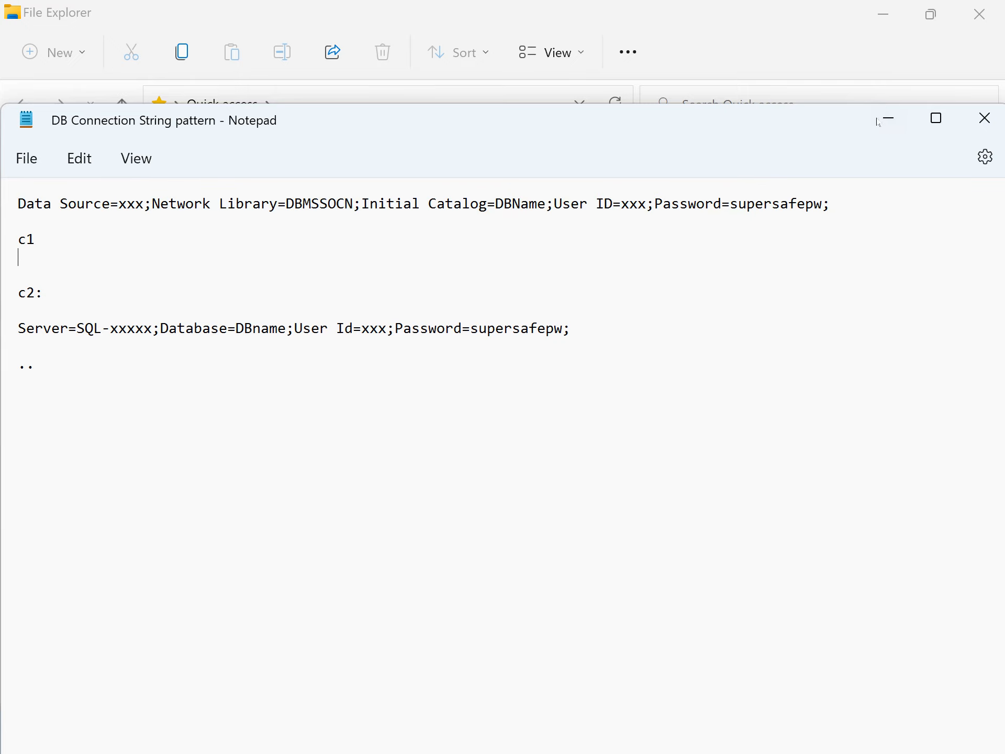
{"action": "left_click", "coordinate": [893, 117]}
{"action": "left_click", "coordinate": [902, 21]}
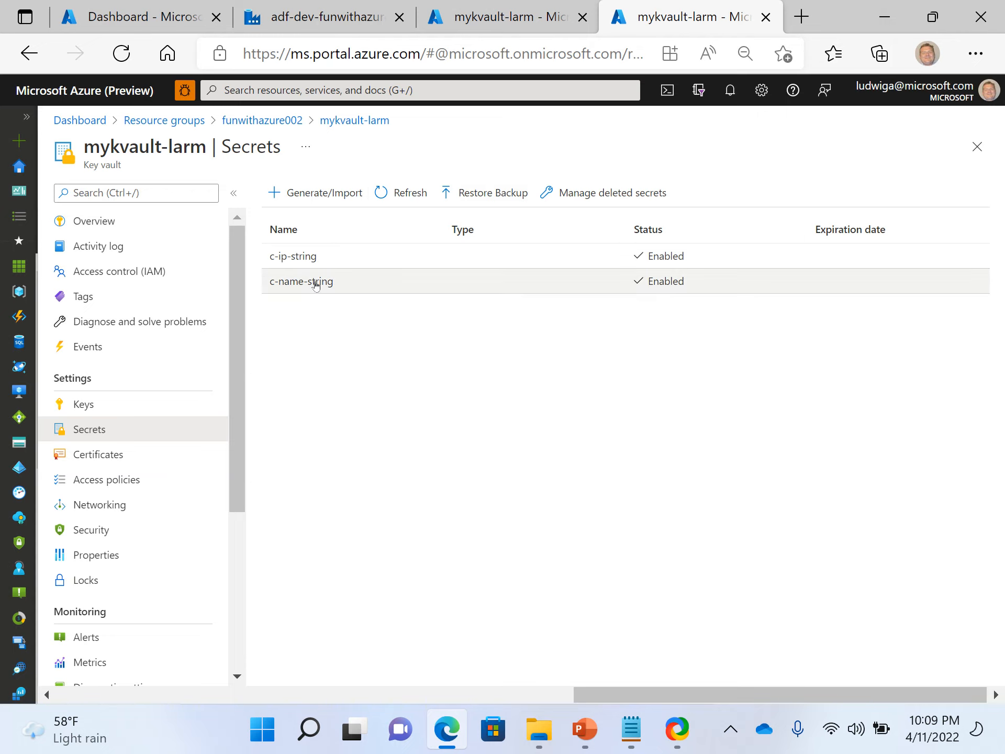
Close the duplicate mykvault-larm tab and its Networking blade to return to the funwithazure002 resource group.
{"action": "left_click", "coordinate": [499, 19]}
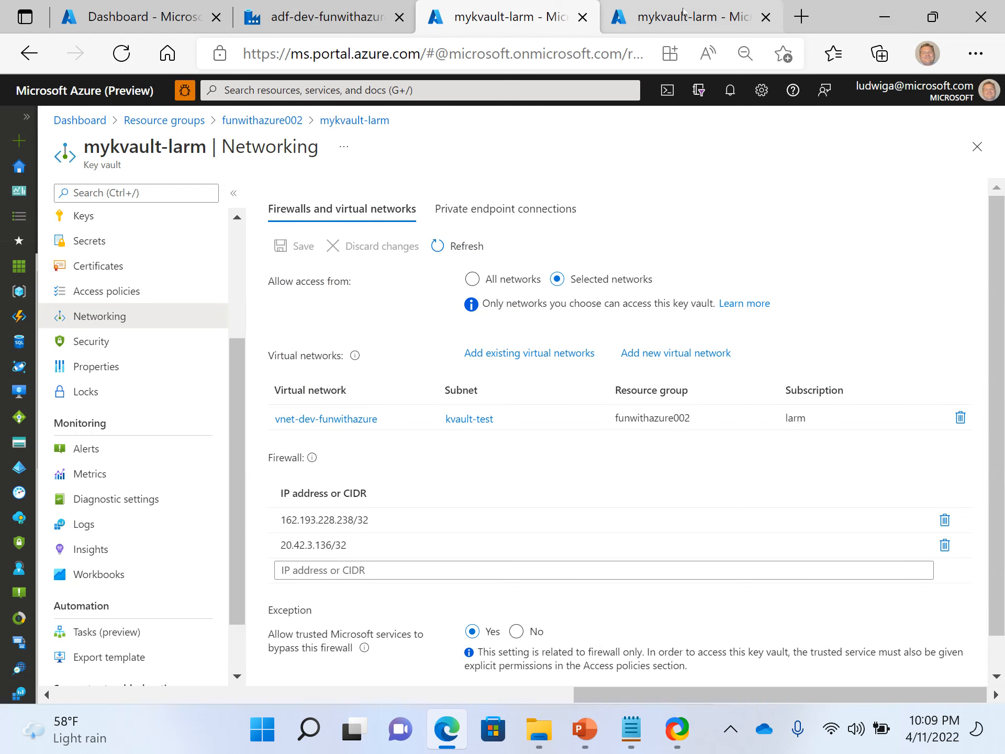
{"action": "left_click", "coordinate": [681, 17]}
{"action": "left_click", "coordinate": [766, 18]}
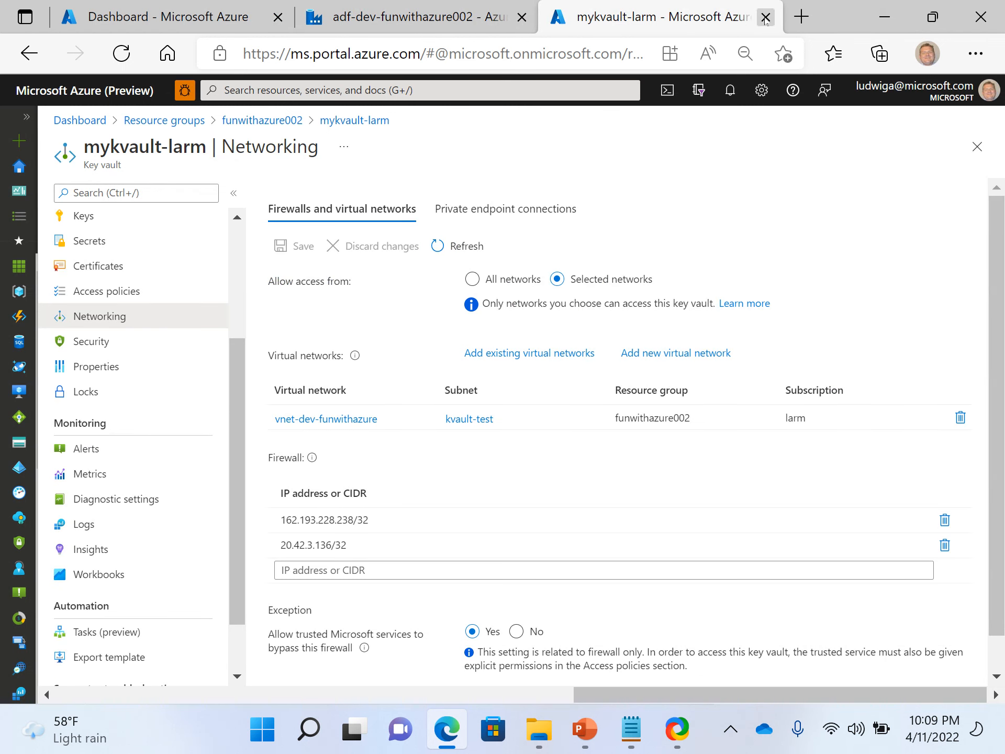
{"action": "left_click", "coordinate": [977, 156]}
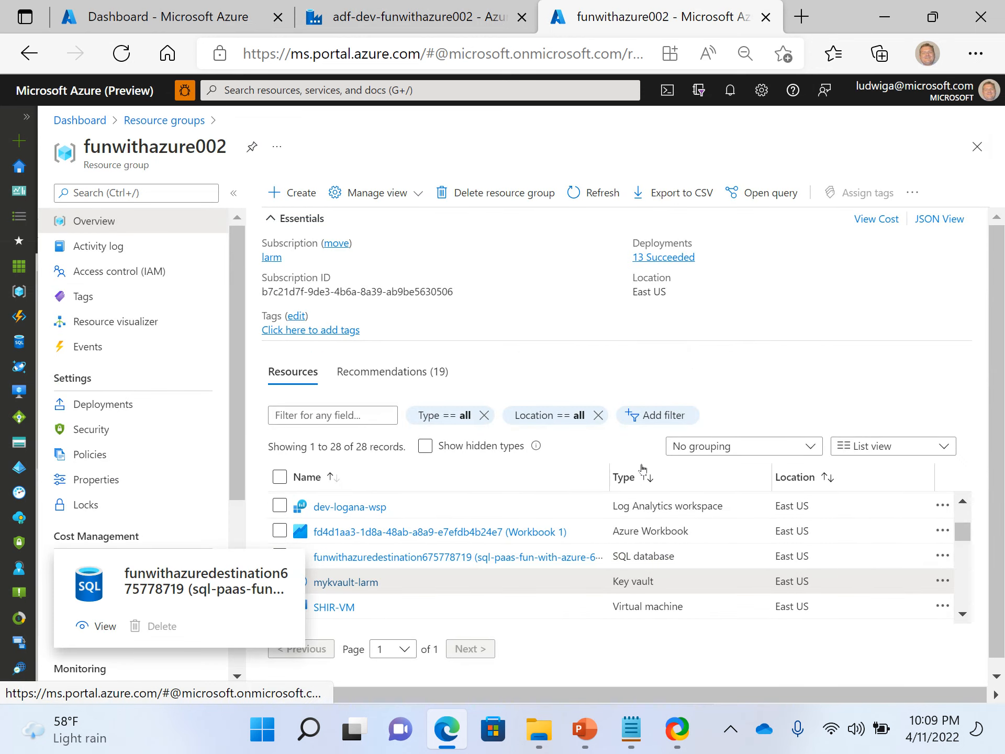
Sort the resources by type and open the dev-projecname-sample key vault's Secrets page.
{"action": "left_click", "coordinate": [643, 478]}
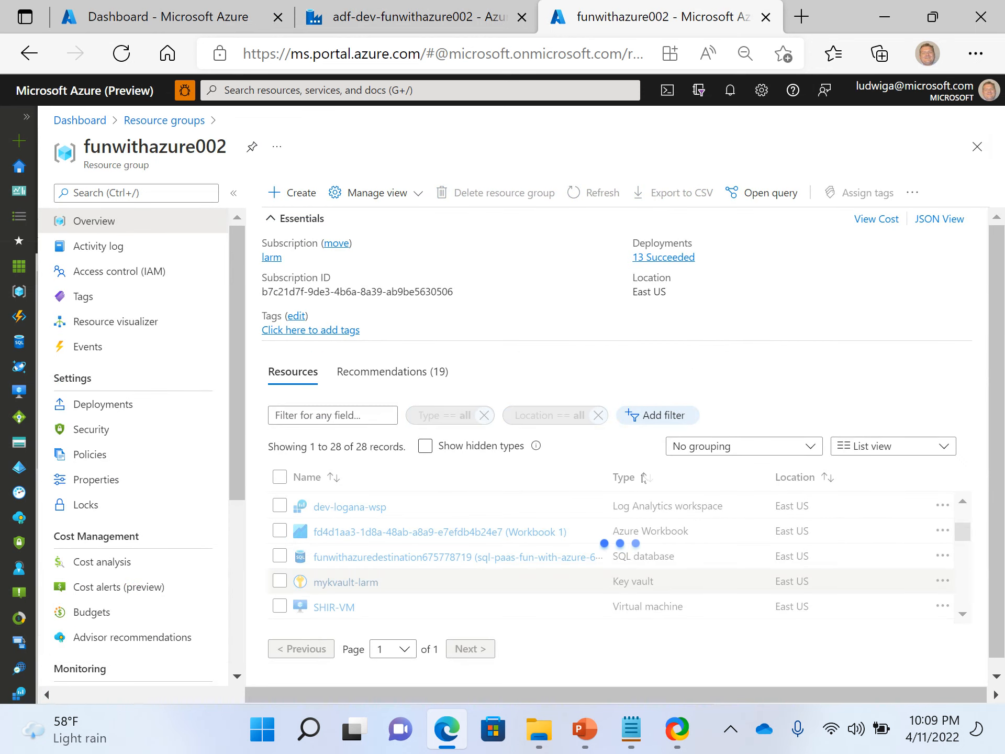
{"action": "scroll", "coordinate": [437, 558], "scroll_direction": "down", "scroll_amount": 2}
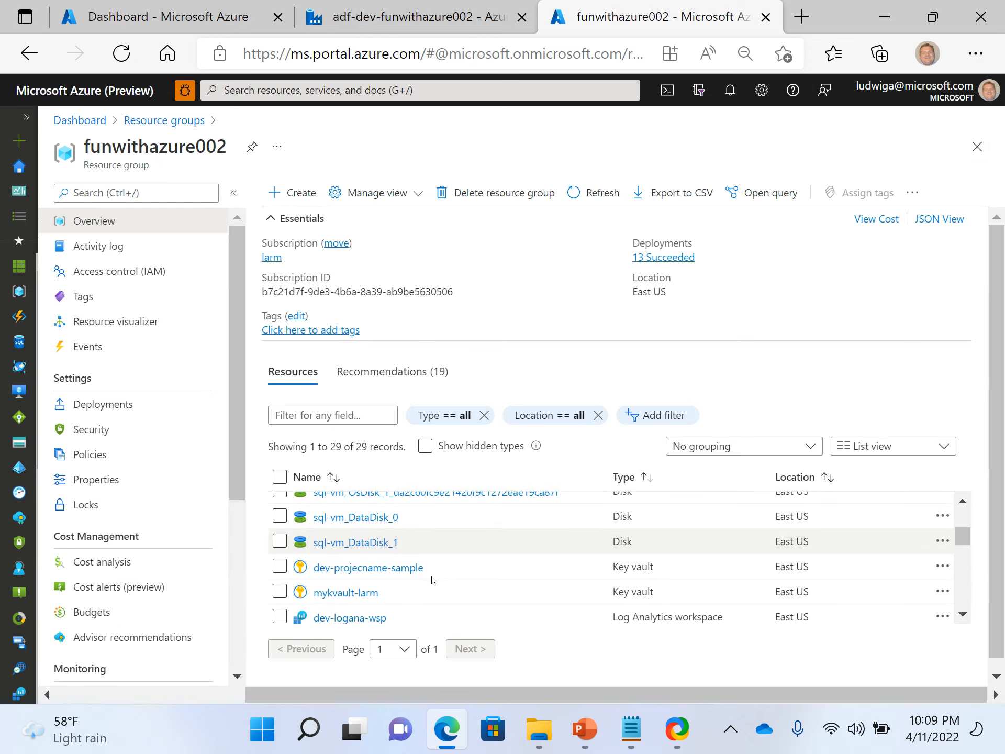
{"action": "mouse_move", "coordinate": [355, 593]}
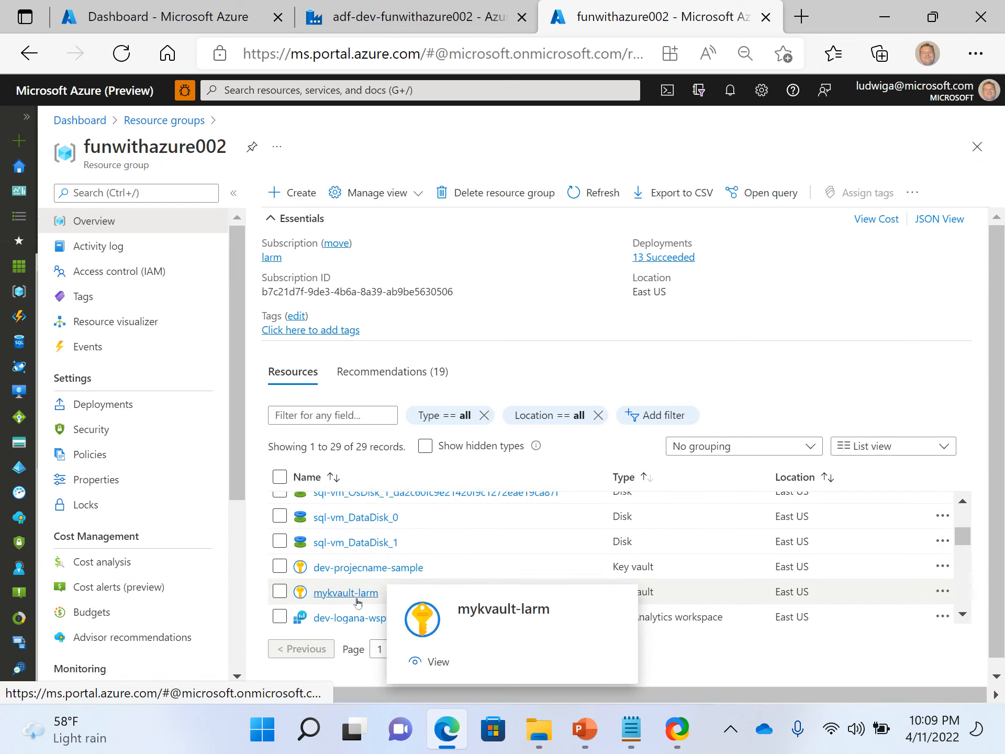
{"action": "left_click", "coordinate": [365, 567]}
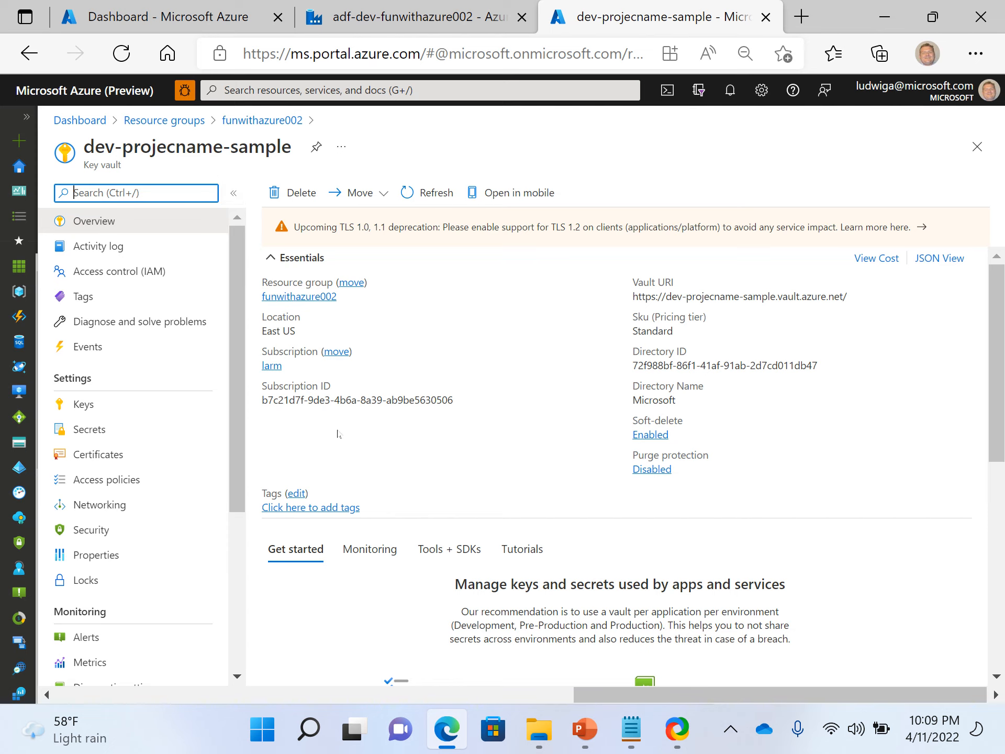
{"action": "left_click", "coordinate": [106, 434]}
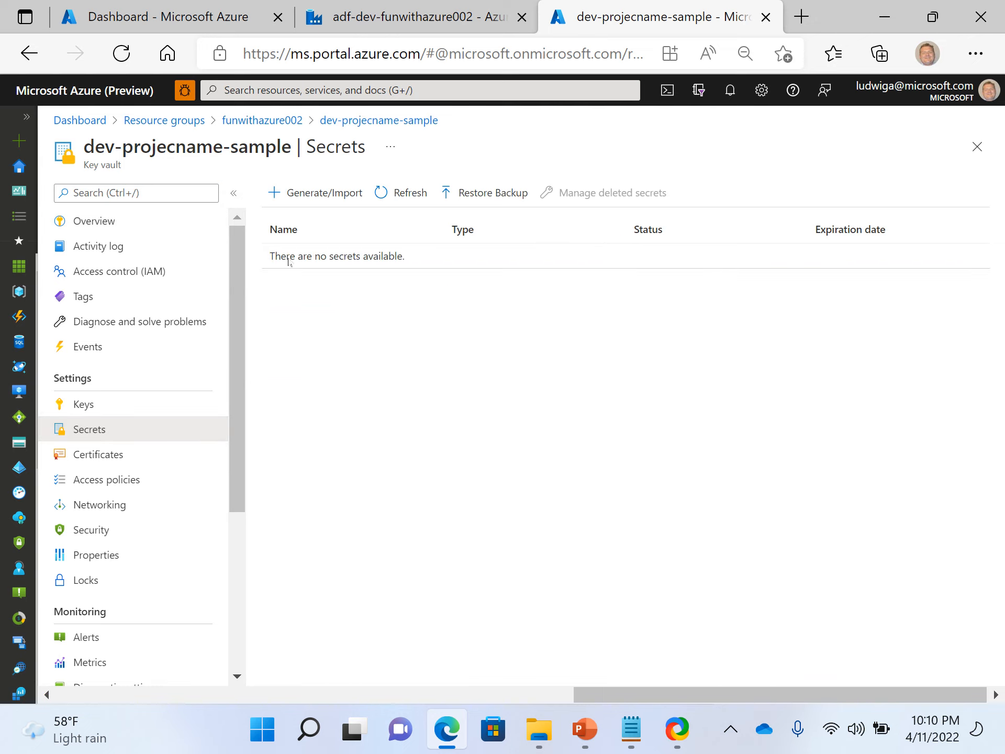
{"action": "left_click", "coordinate": [314, 194]}
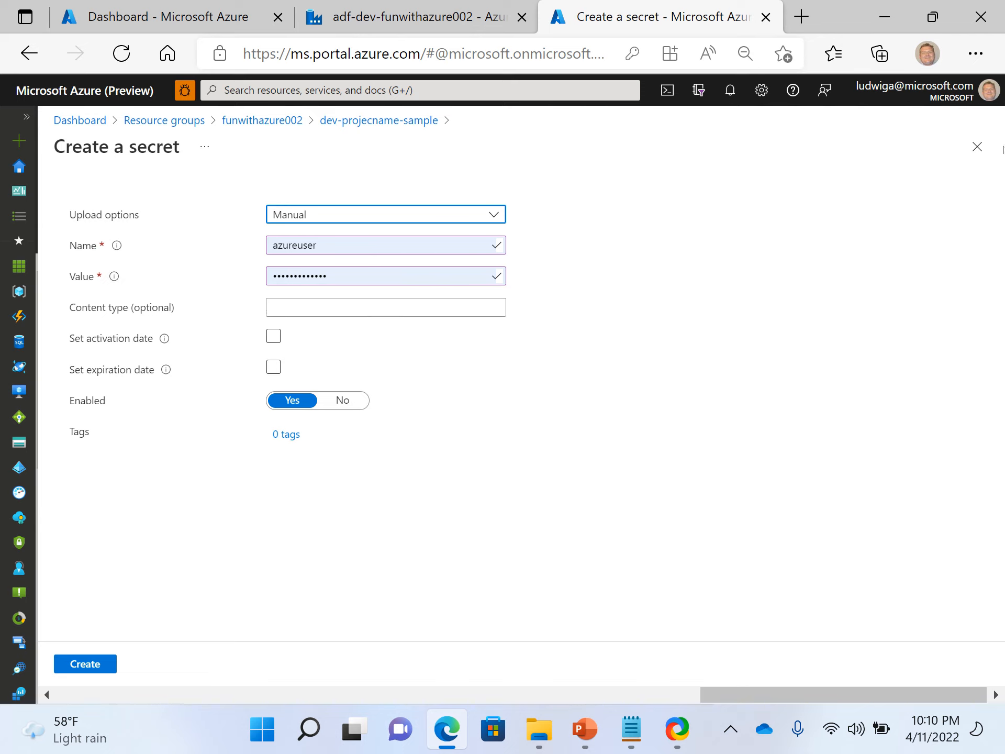
{"action": "left_click", "coordinate": [977, 147]}
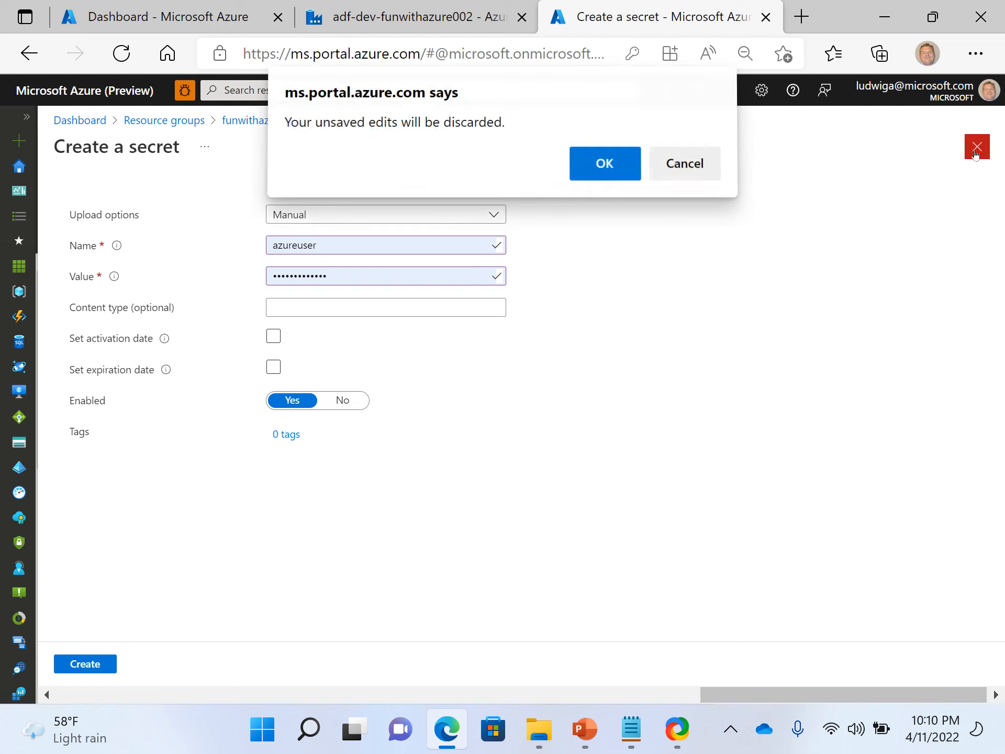
{"action": "left_click", "coordinate": [603, 166]}
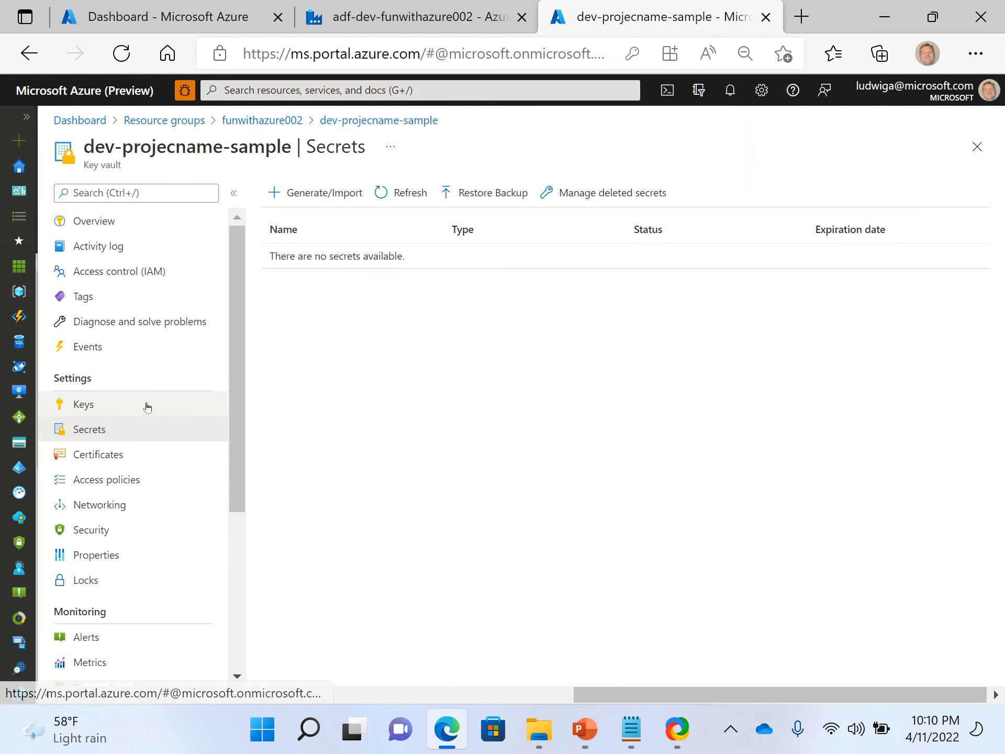
Close the dev-projecname-sample vault, open mykvault-larm from the resource group, and go from its overview to its Secrets page.
{"action": "left_click", "coordinate": [977, 147]}
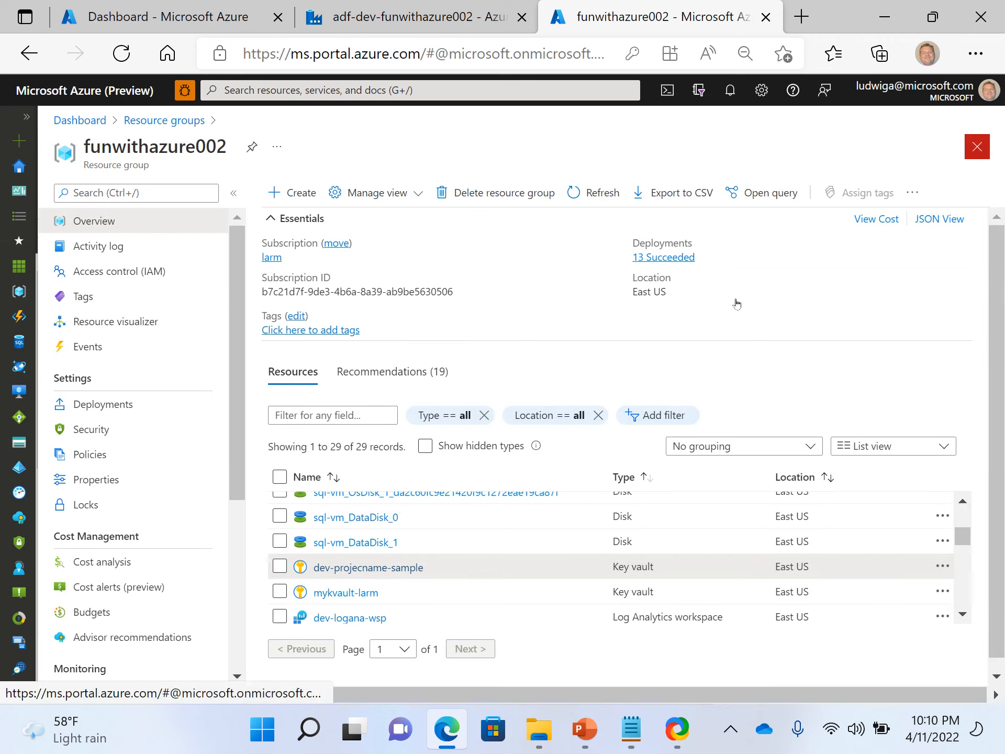
{"action": "left_click", "coordinate": [345, 593]}
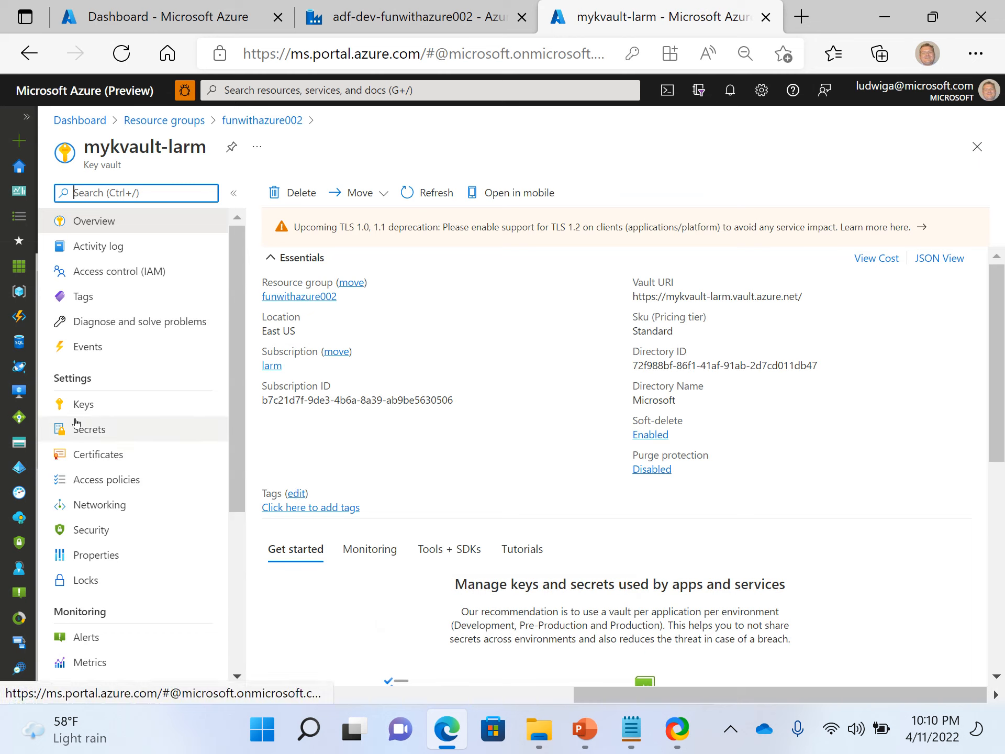
{"action": "left_click", "coordinate": [119, 231]}
{"action": "scroll", "coordinate": [287, 320], "scroll_direction": "down", "scroll_amount": 4}
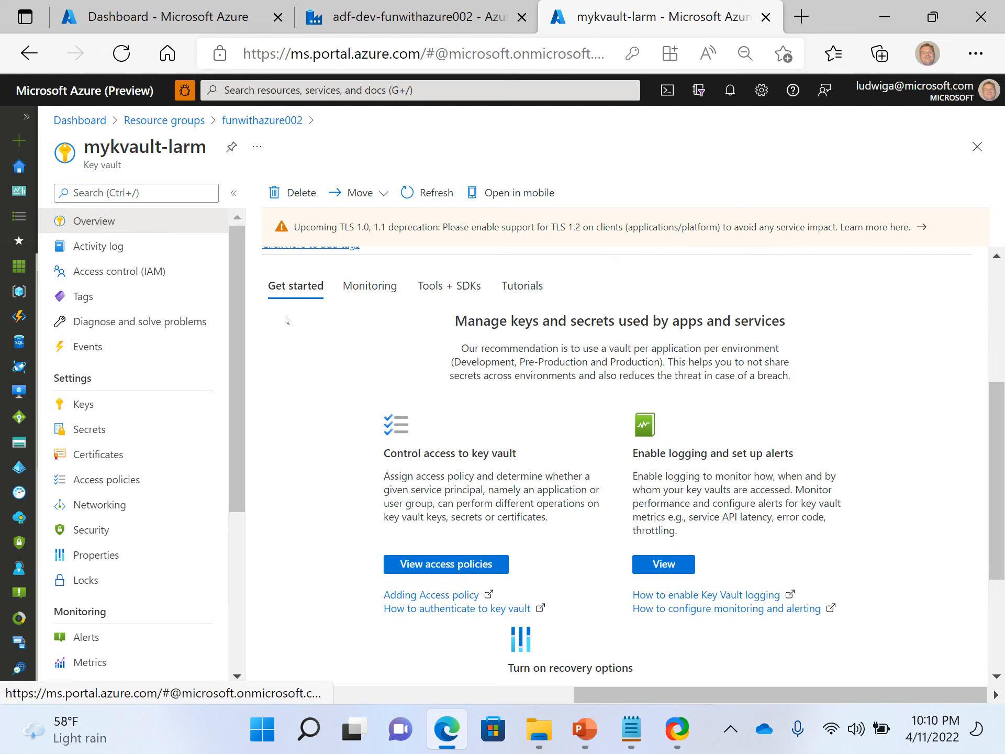
{"action": "scroll", "coordinate": [286, 320], "scroll_direction": "up", "scroll_amount": 4}
{"action": "scroll", "coordinate": [286, 320], "scroll_direction": "up", "scroll_amount": 1}
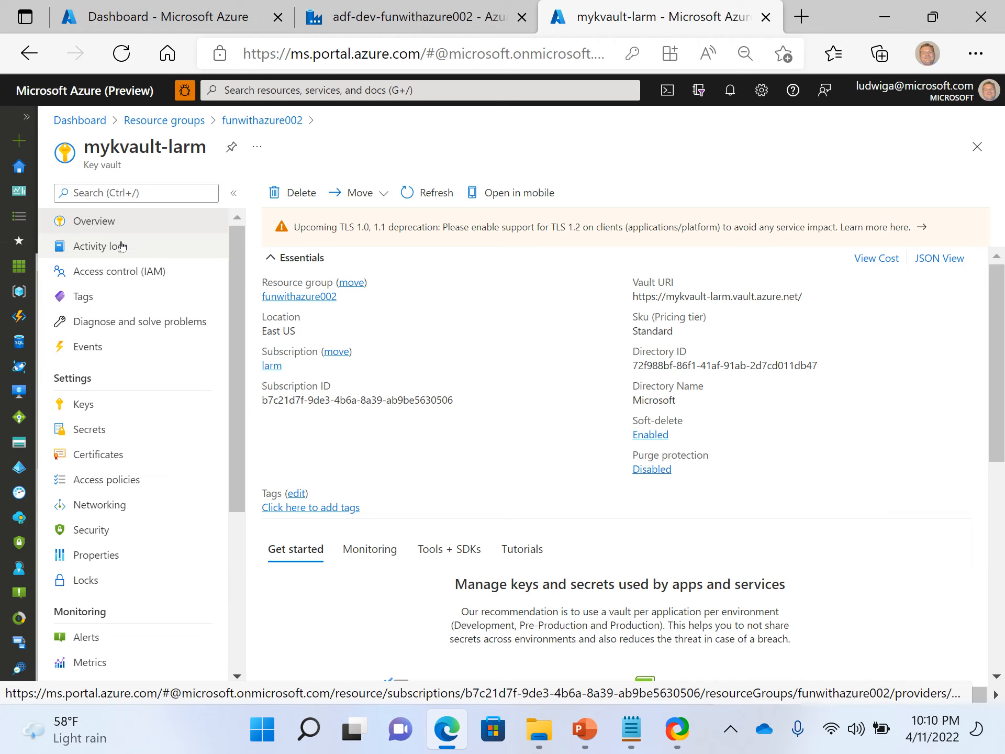
{"action": "left_click", "coordinate": [112, 427]}
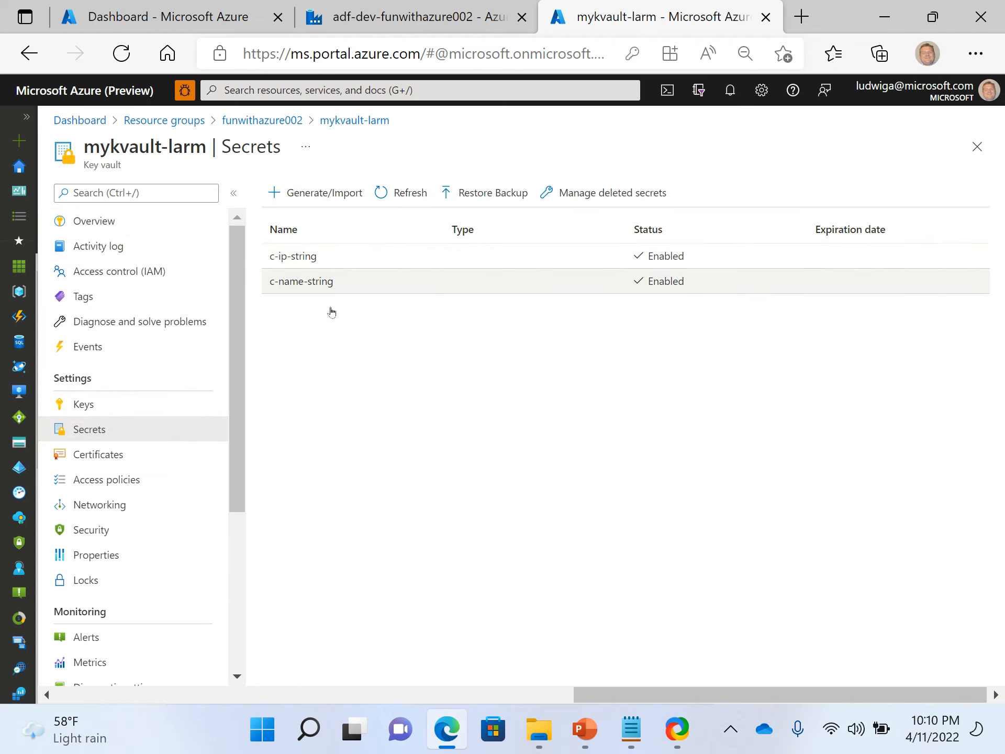
Browse mykvault-larm's Keys, Overview, Access control role assignments and Access policies pages.
{"action": "left_click", "coordinate": [96, 408]}
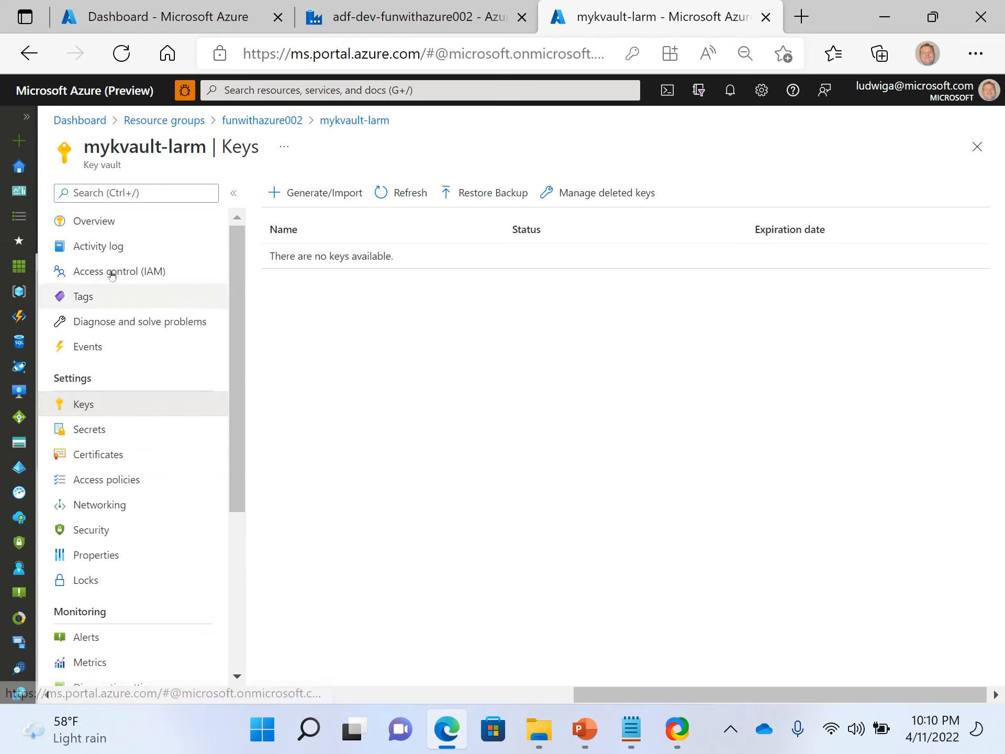
{"action": "left_click", "coordinate": [107, 224]}
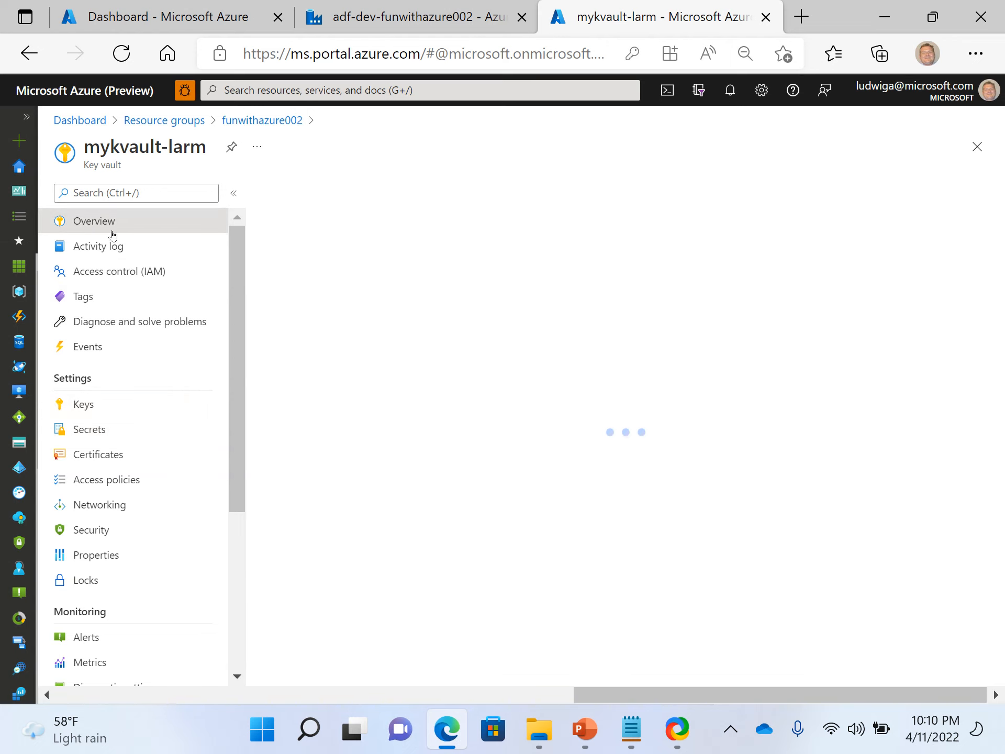
{"action": "left_click", "coordinate": [109, 282]}
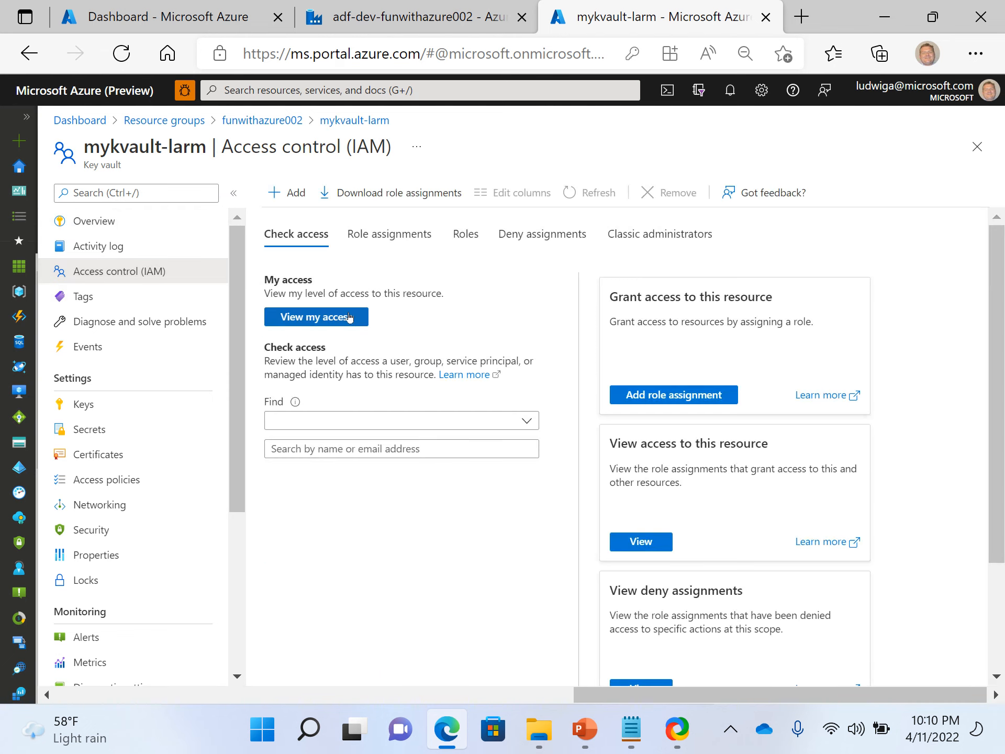
{"action": "left_click", "coordinate": [369, 235]}
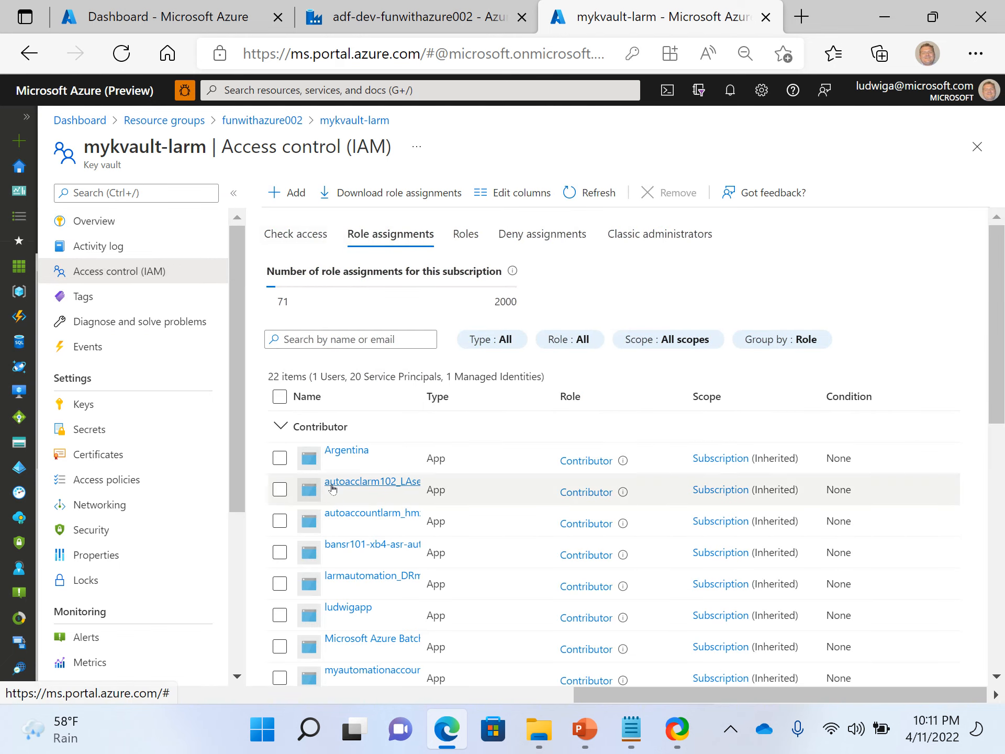
{"action": "scroll", "coordinate": [144, 500], "scroll_direction": "down", "scroll_amount": 1}
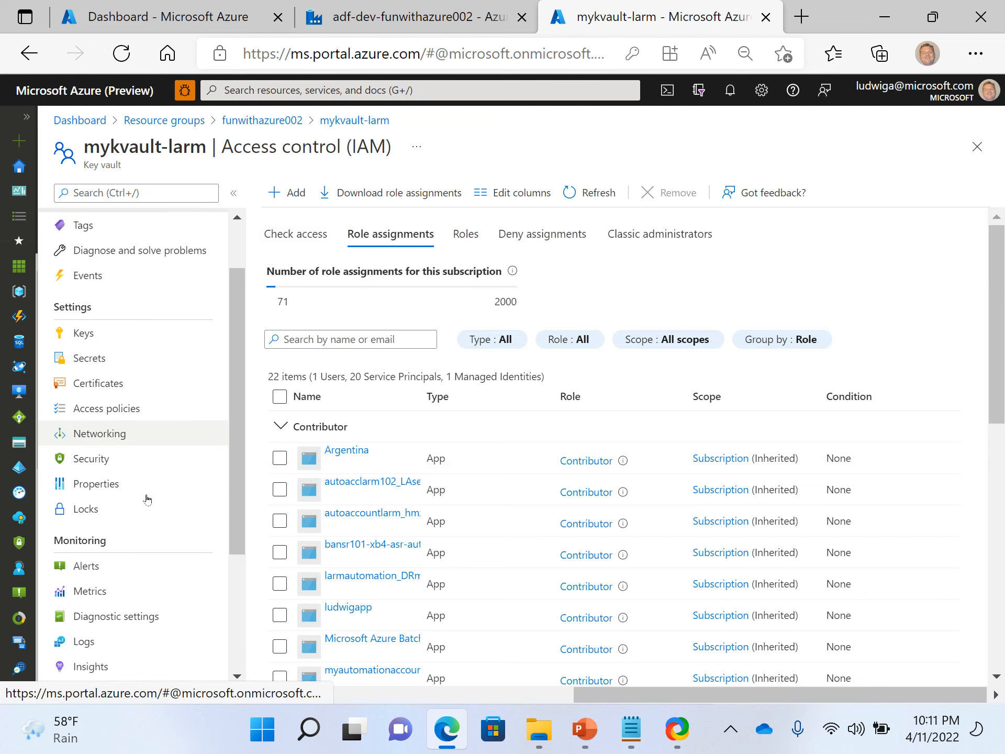
{"action": "left_click", "coordinate": [125, 414]}
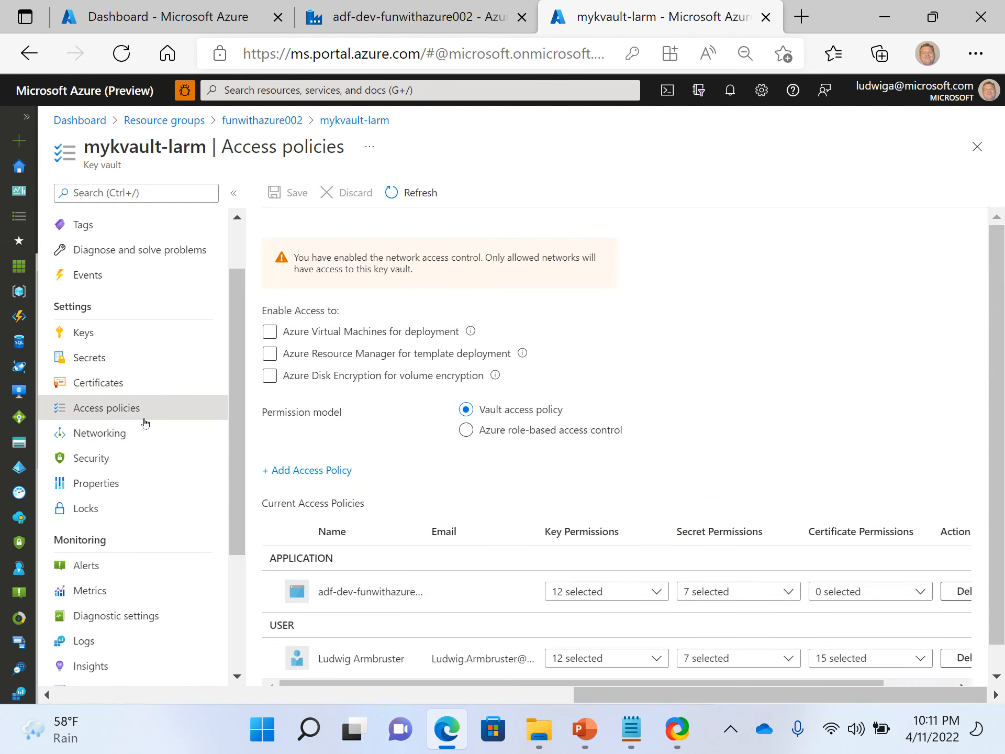
Widen the Name column of mykvault-larm's current access policies to read the full Data Factory application name.
{"action": "scroll", "coordinate": [134, 345], "scroll_direction": "up", "scroll_amount": 1}
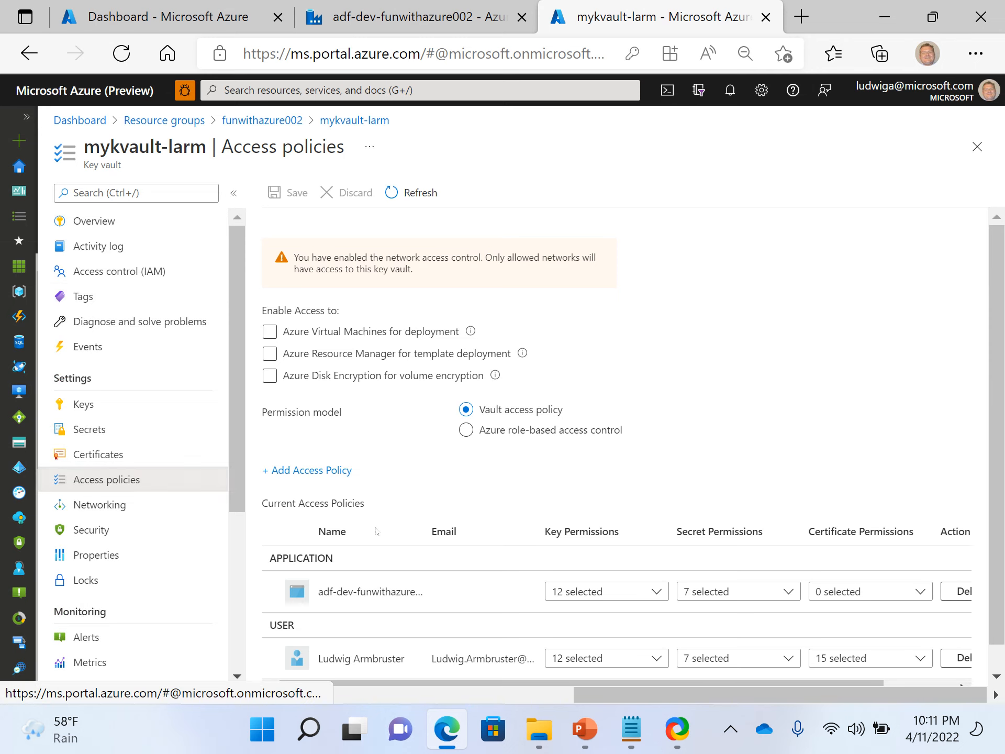
{"action": "scroll", "coordinate": [379, 550], "scroll_direction": "down", "scroll_amount": 1}
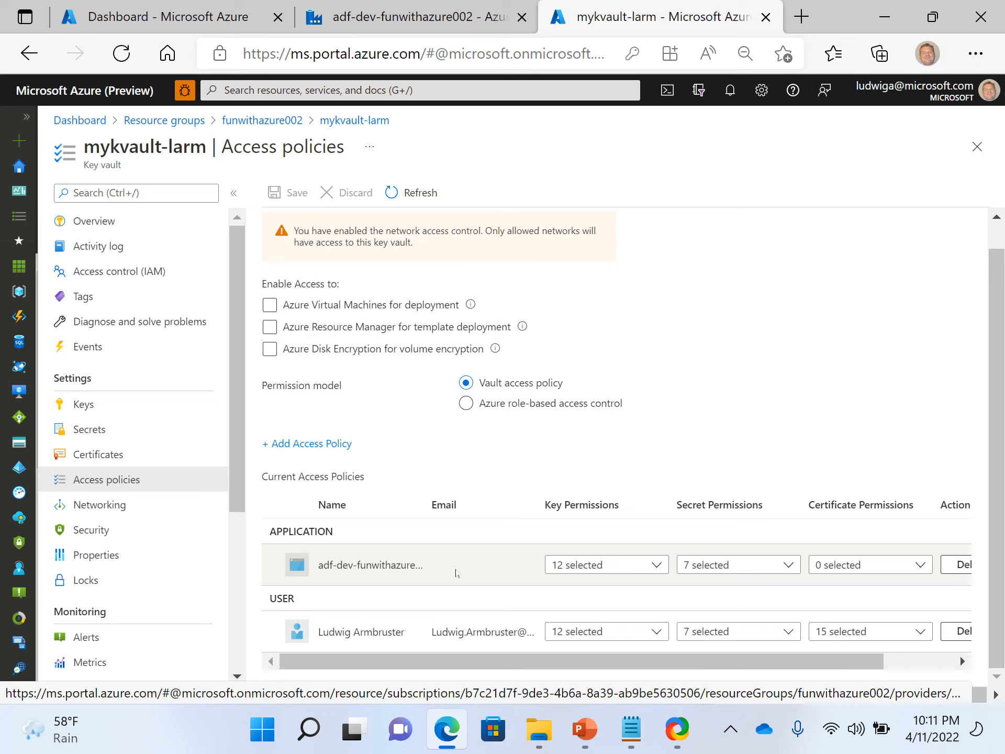
{"action": "left_click_drag", "start_coordinate": [422, 505], "coordinate": [478, 505]}
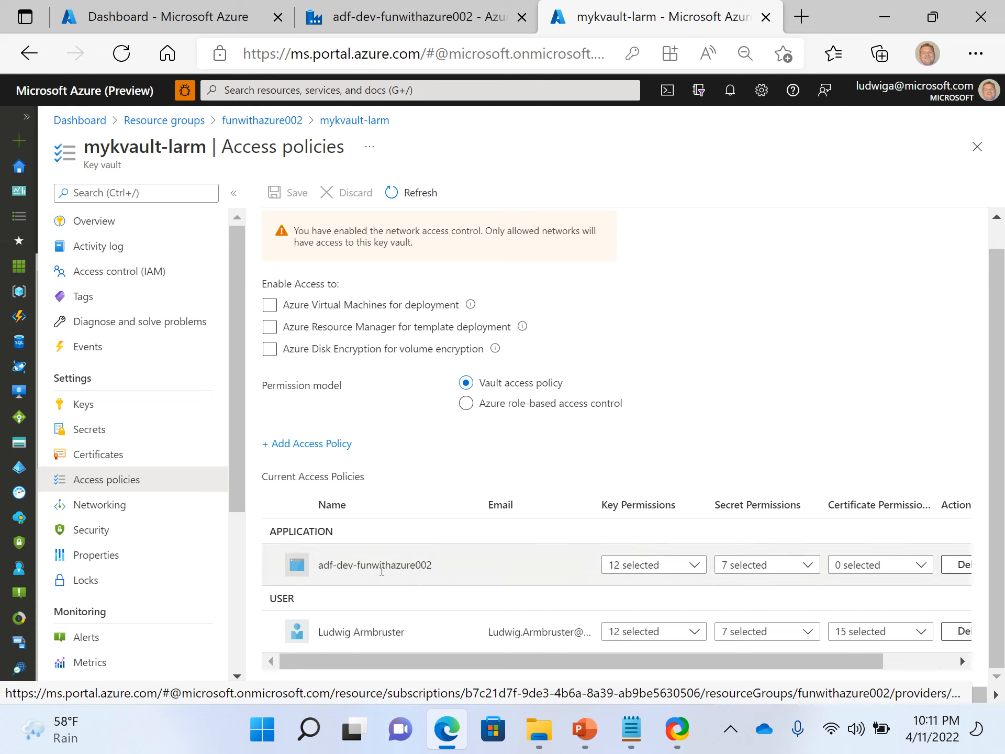
{"action": "double_click", "coordinate": [382, 568]}
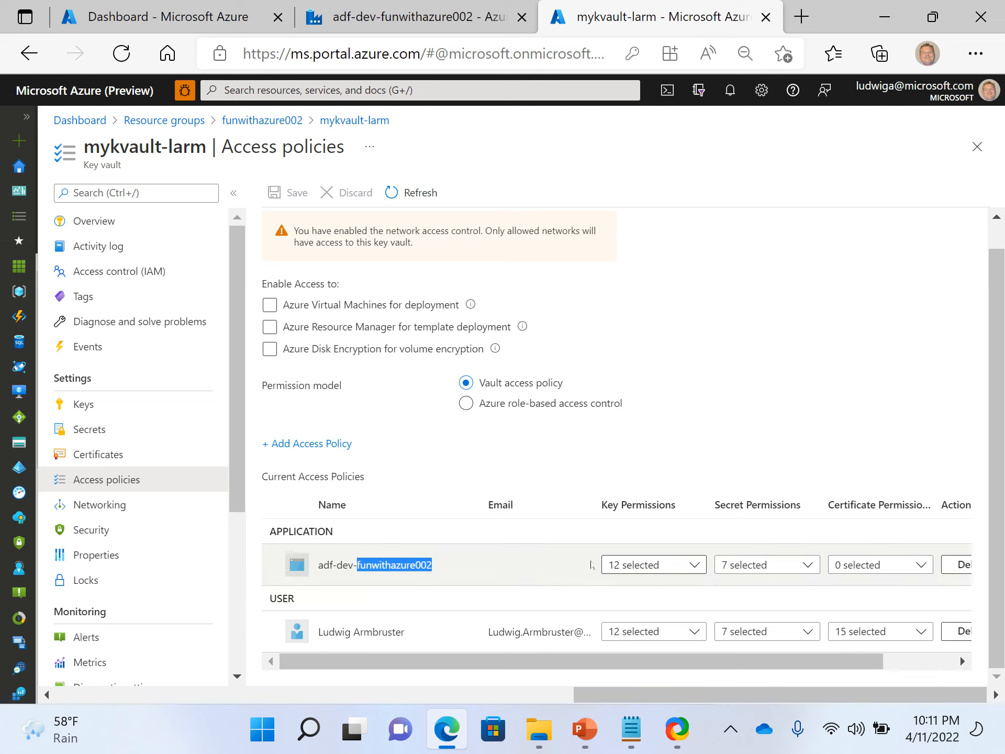
{"action": "left_click", "coordinate": [388, 576]}
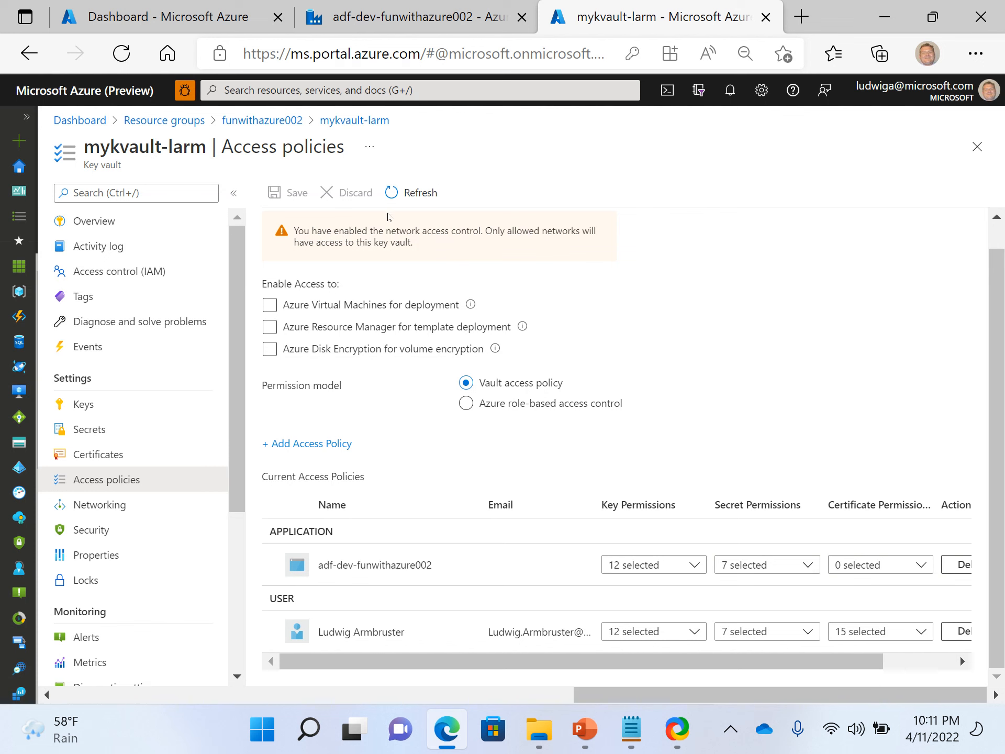
Switch to the Data Factory tab and cancel editing the SqlServer2 linked service.
{"action": "left_click", "coordinate": [398, 22]}
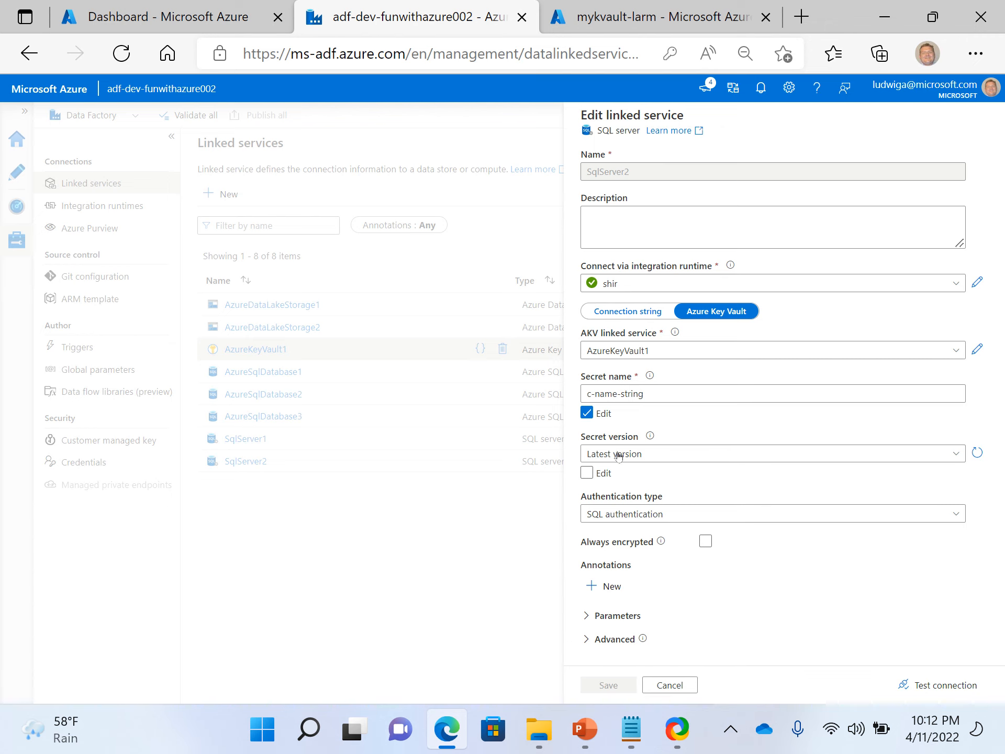
{"action": "left_click", "coordinate": [666, 685]}
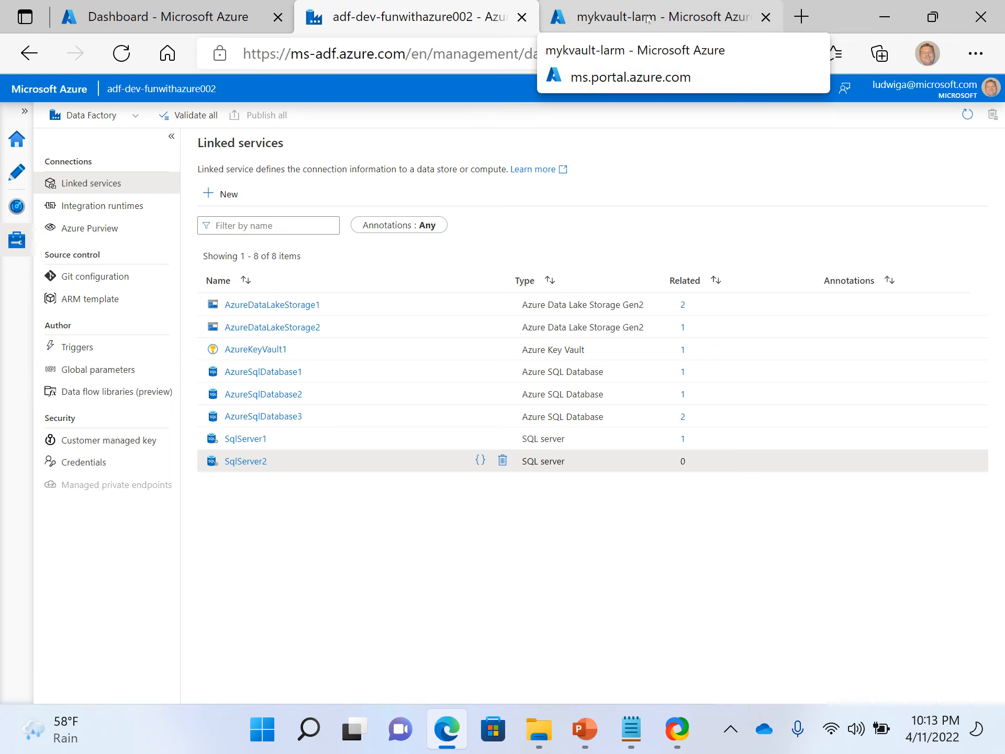
{"action": "left_click", "coordinate": [648, 20]}
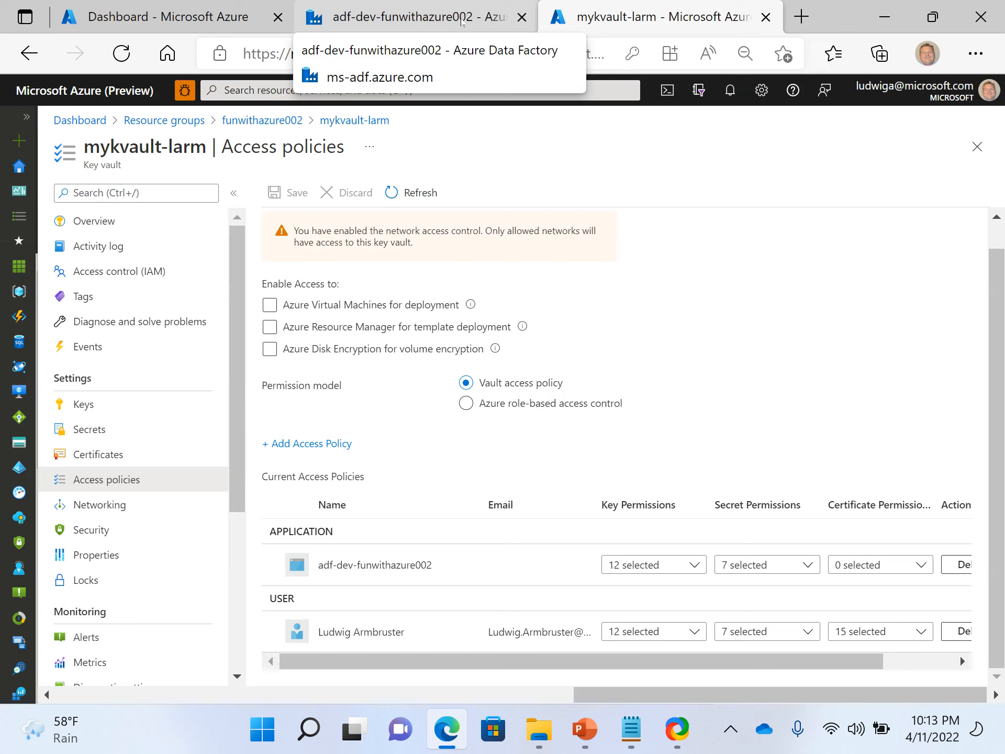
{"action": "left_click", "coordinate": [463, 22]}
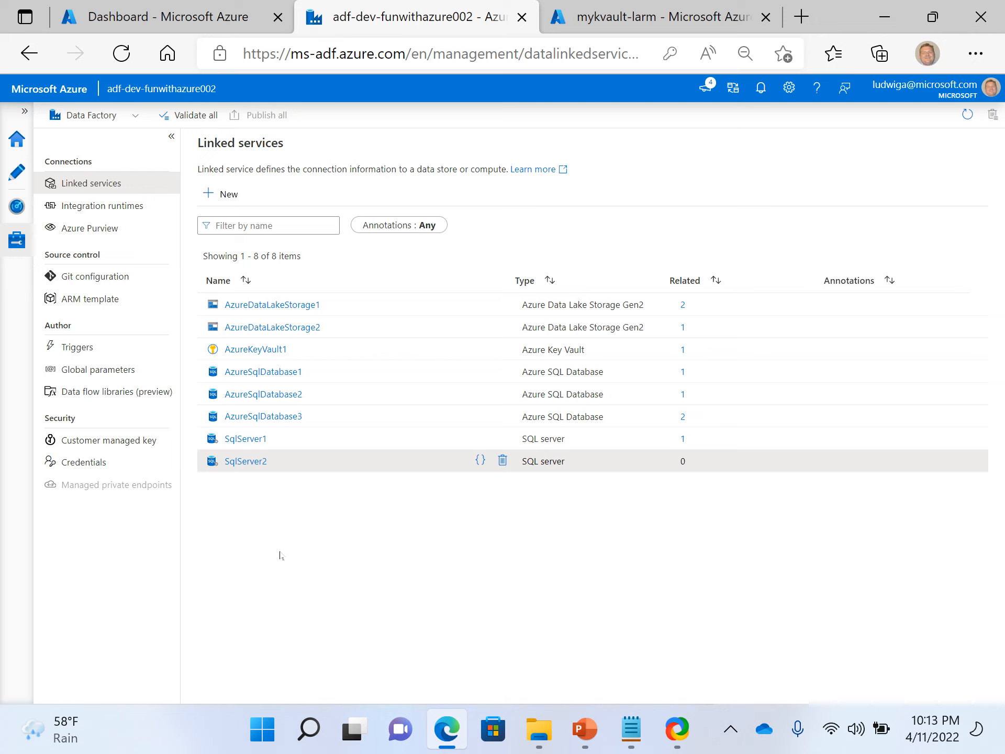
{"action": "left_click", "coordinate": [731, 730]}
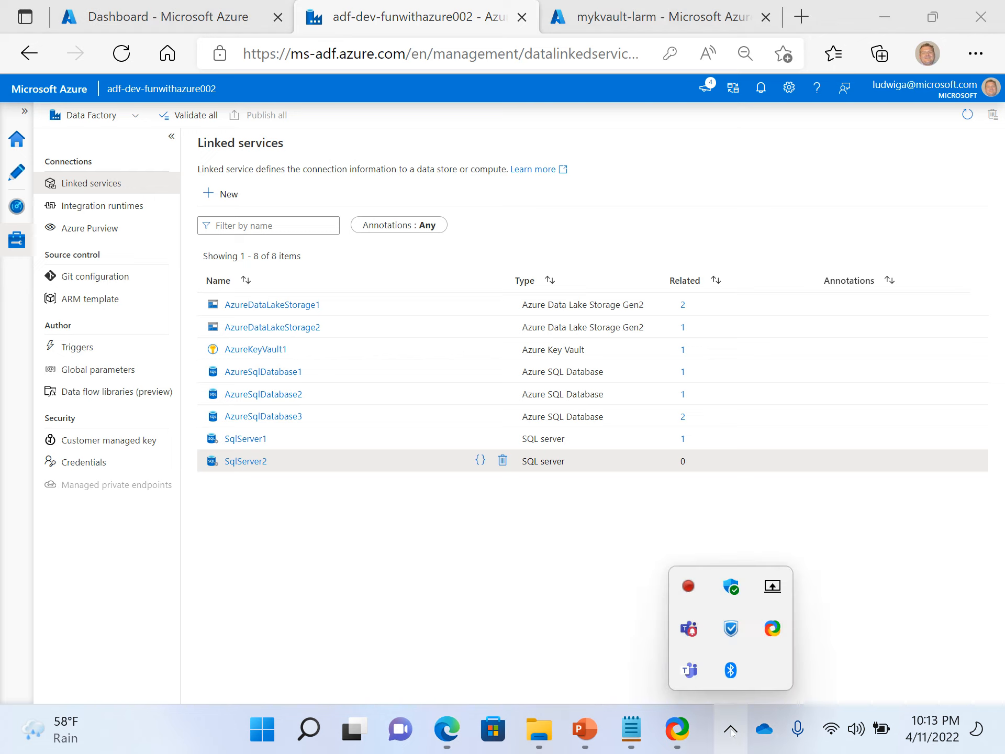